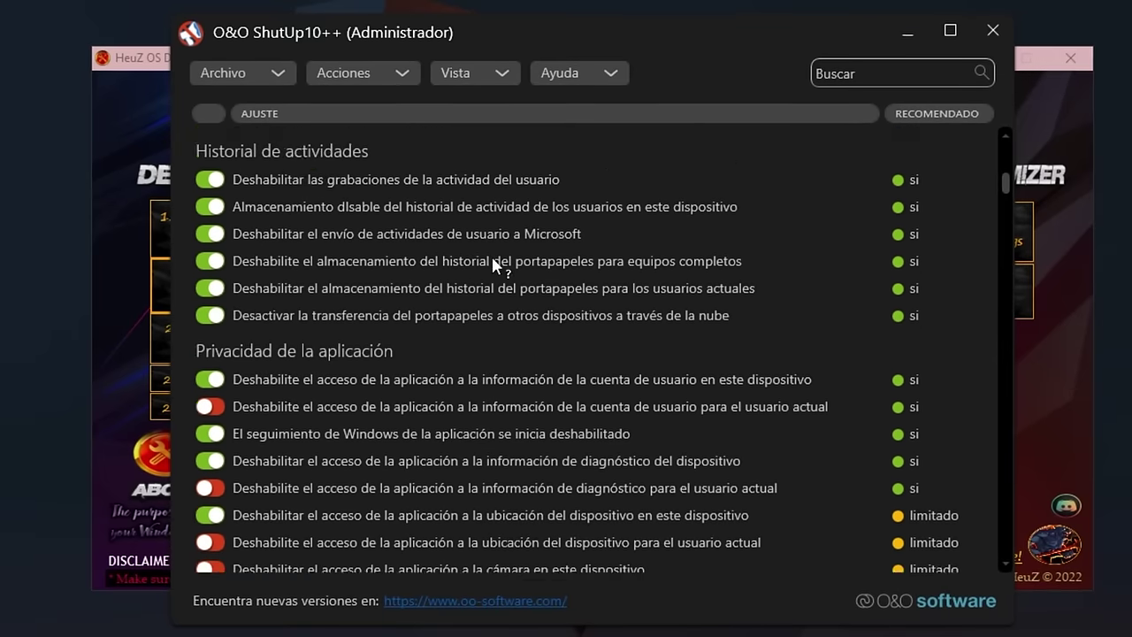
# Step: Review the privacy settings list, including activity history, app privacy, Windows Explorer, Defender, lock screen and miscellaneous sections
pyautogui.scroll(1, 491, 257)
pyautogui.scroll(-1, 492, 257)
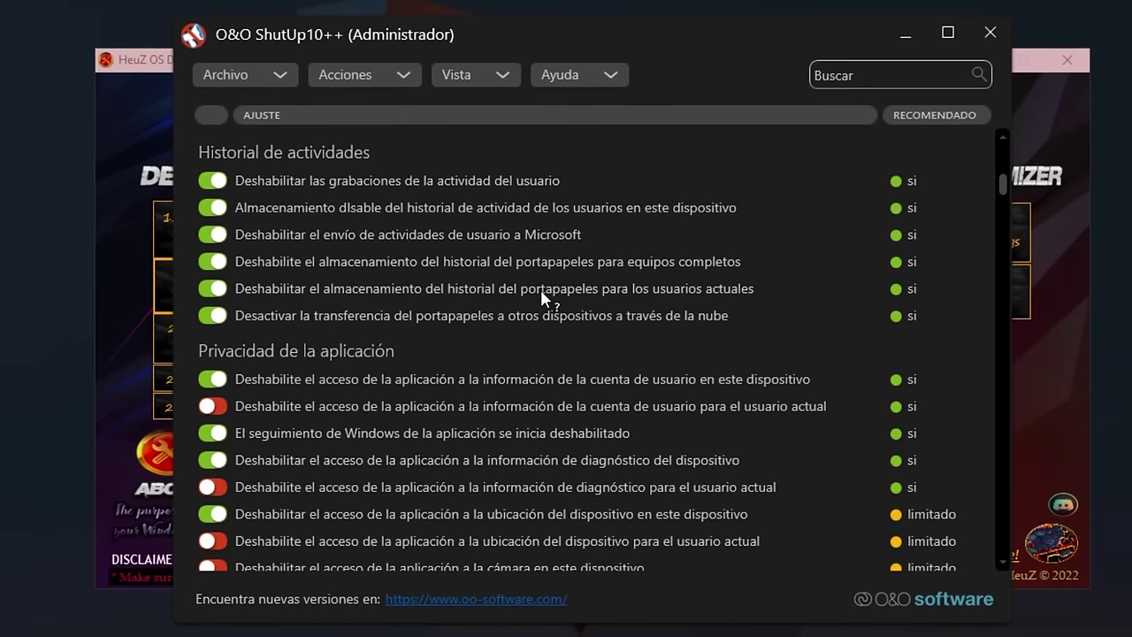
pyautogui.scroll(-5, 515, 238)
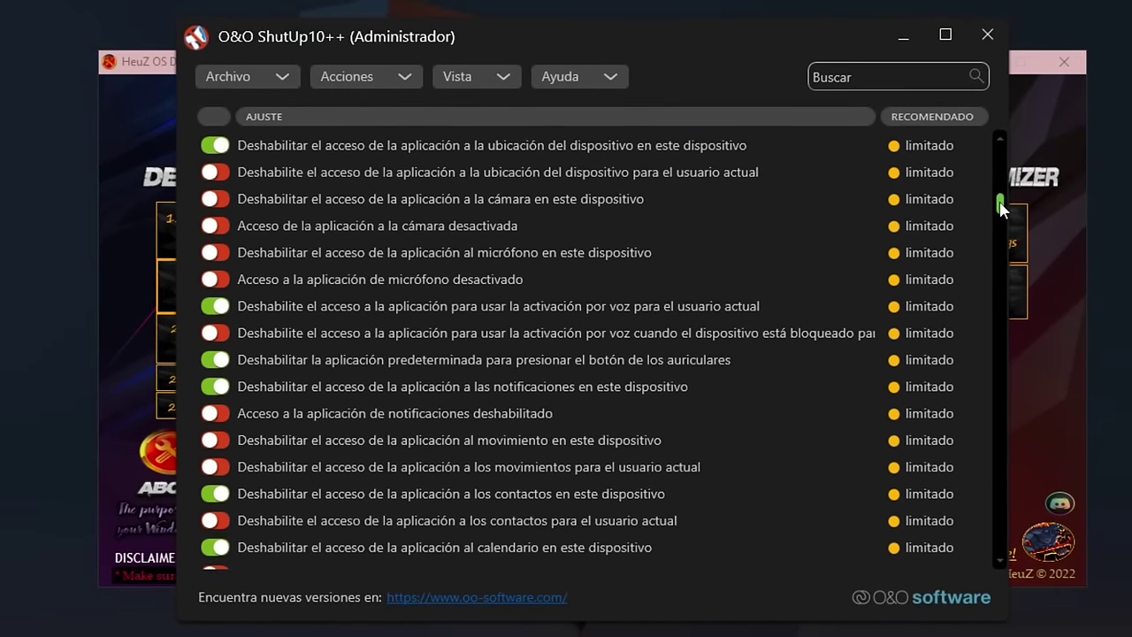
pyautogui.moveTo(1000, 203); pyautogui.dragTo(990, 435)
pyautogui.scroll(-10, 749, 341)
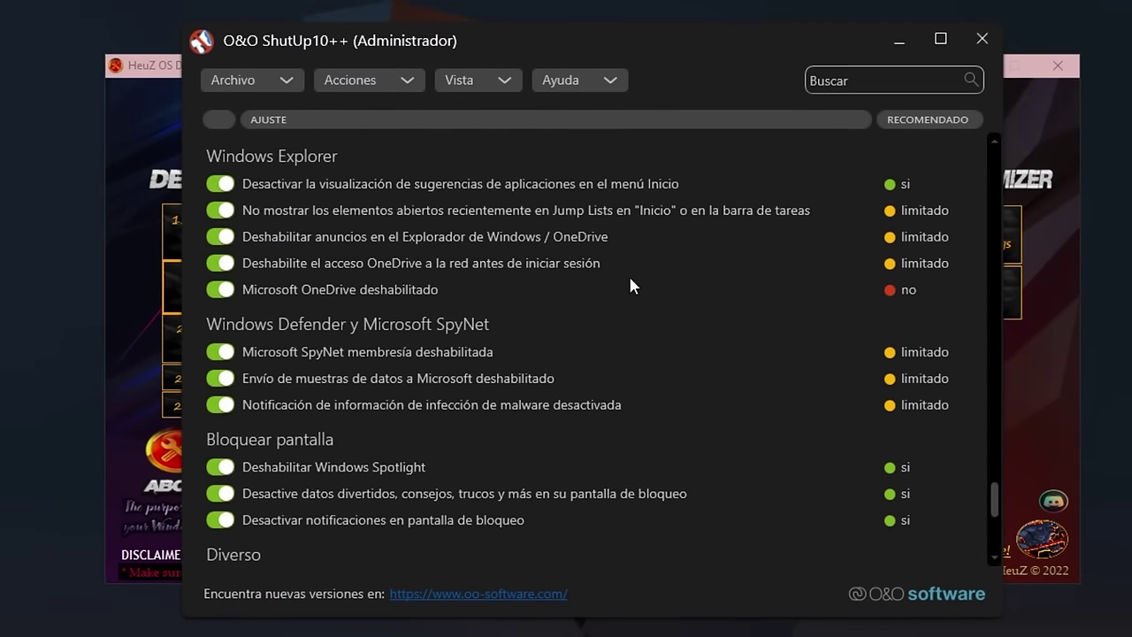
pyautogui.scroll(-5, 628, 279)
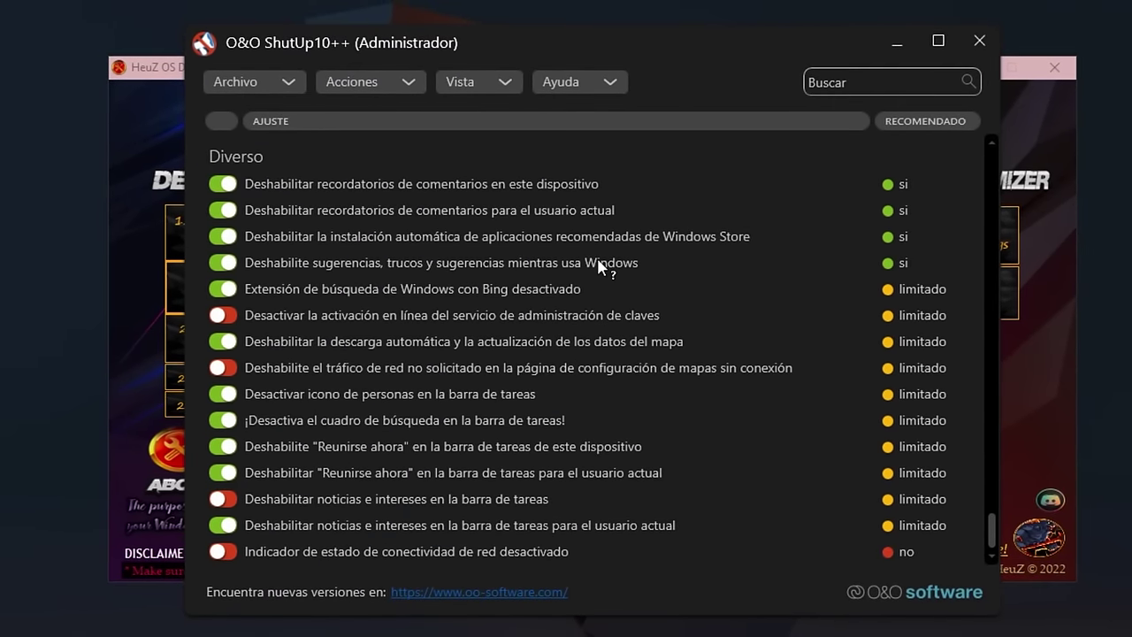
pyautogui.scroll(6, 610, 336)
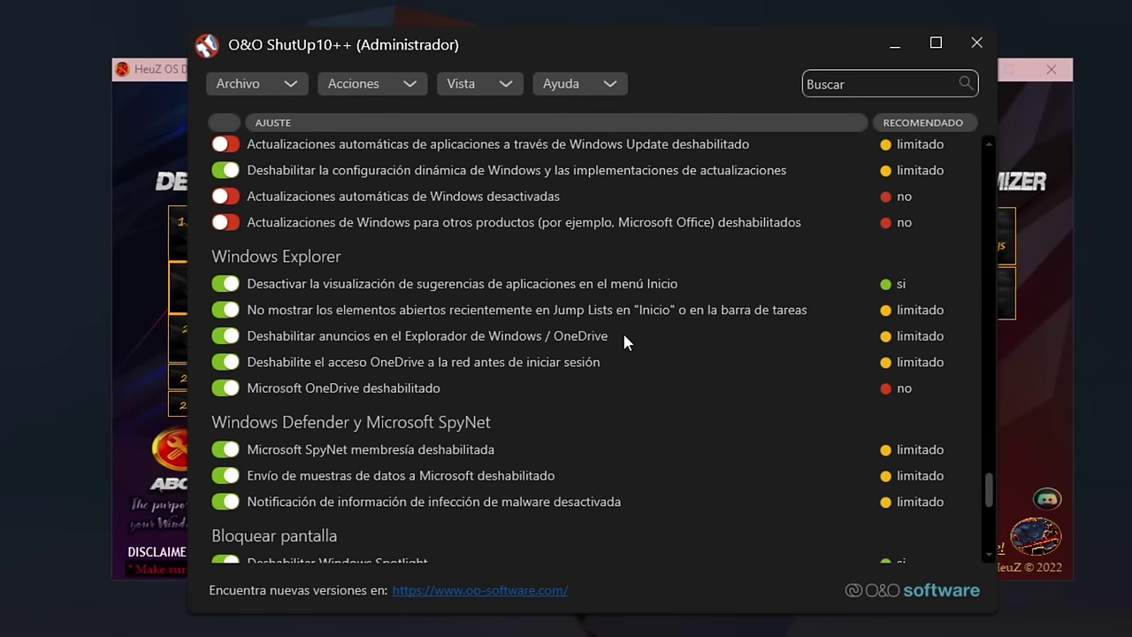
pyautogui.scroll(6, 622, 331)
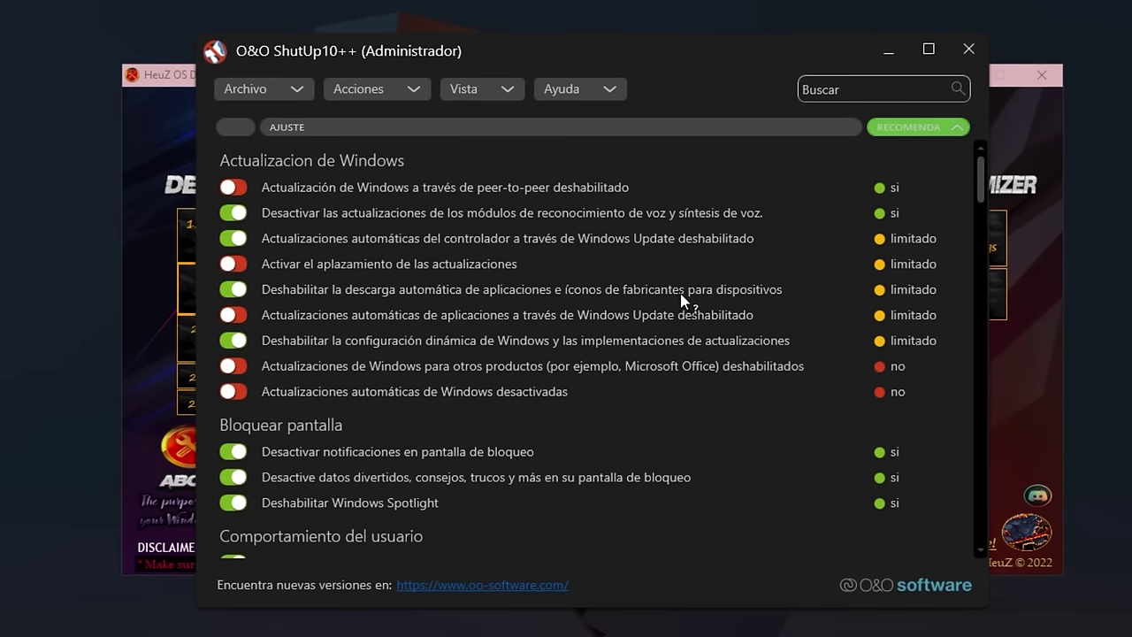
# Step: Examine the bulk actions for applying recommended or all settings, undoing all changes and creating a restore point
pyautogui.click(395, 96)
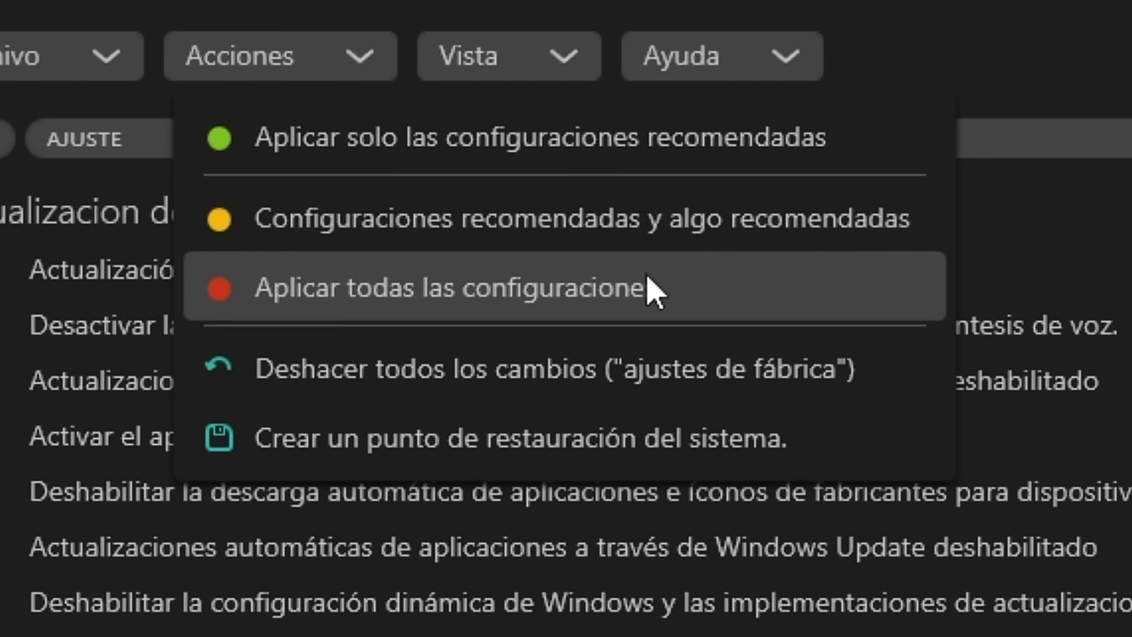
pyautogui.click(970, 4)
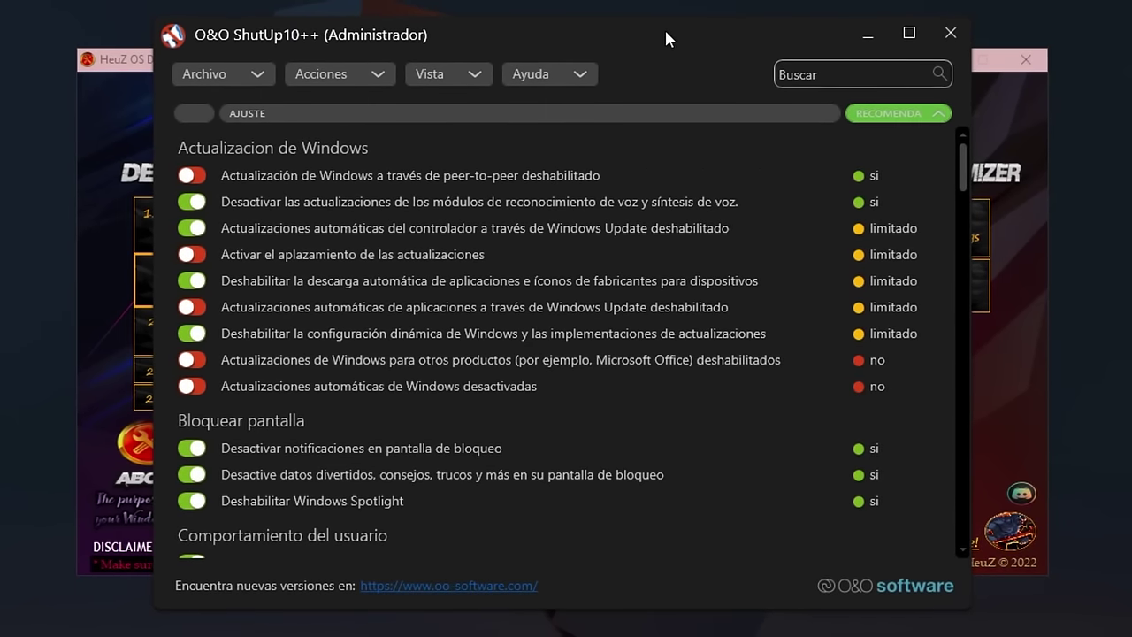
pyautogui.click(375, 77)
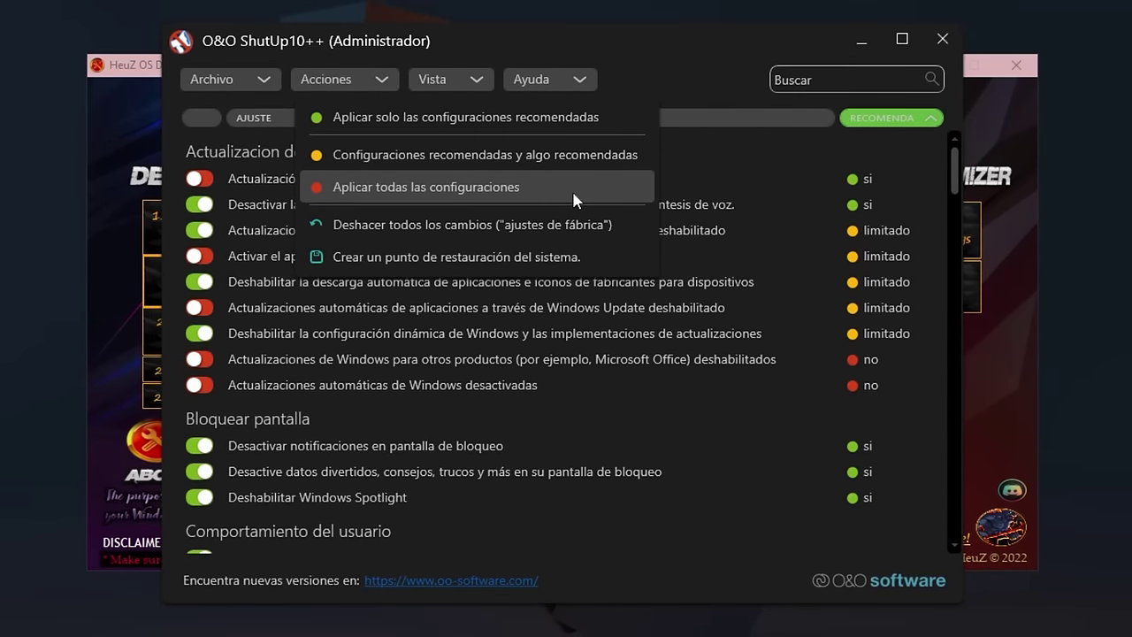
# Step: Enable the blue/grey buttons display option for the setting toggles
pyautogui.click(475, 79)
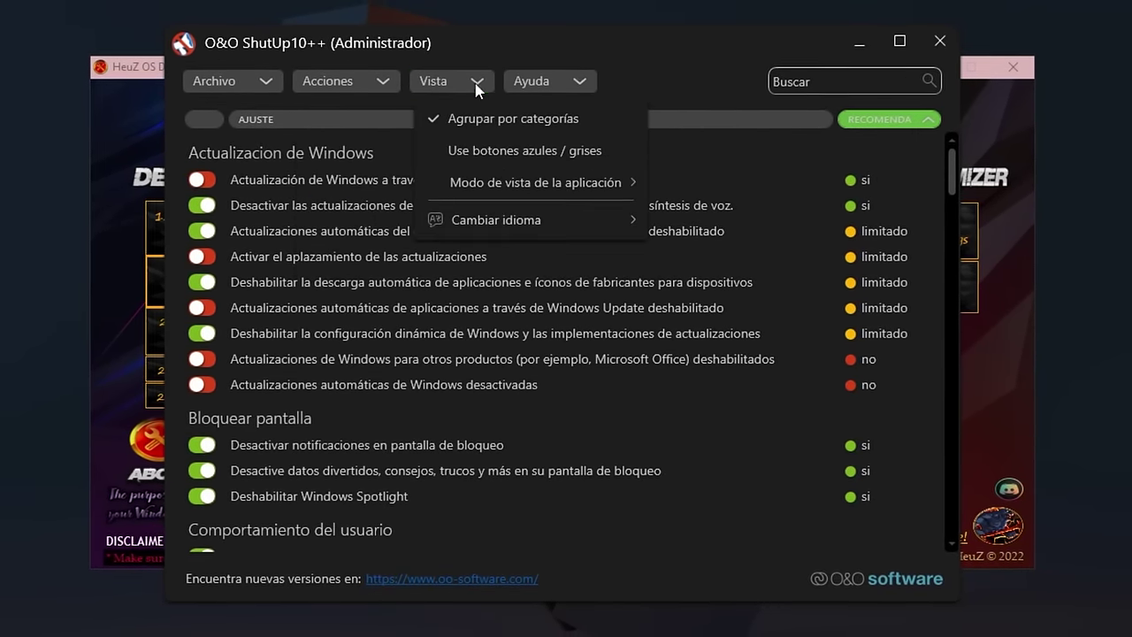
pyautogui.click(510, 151)
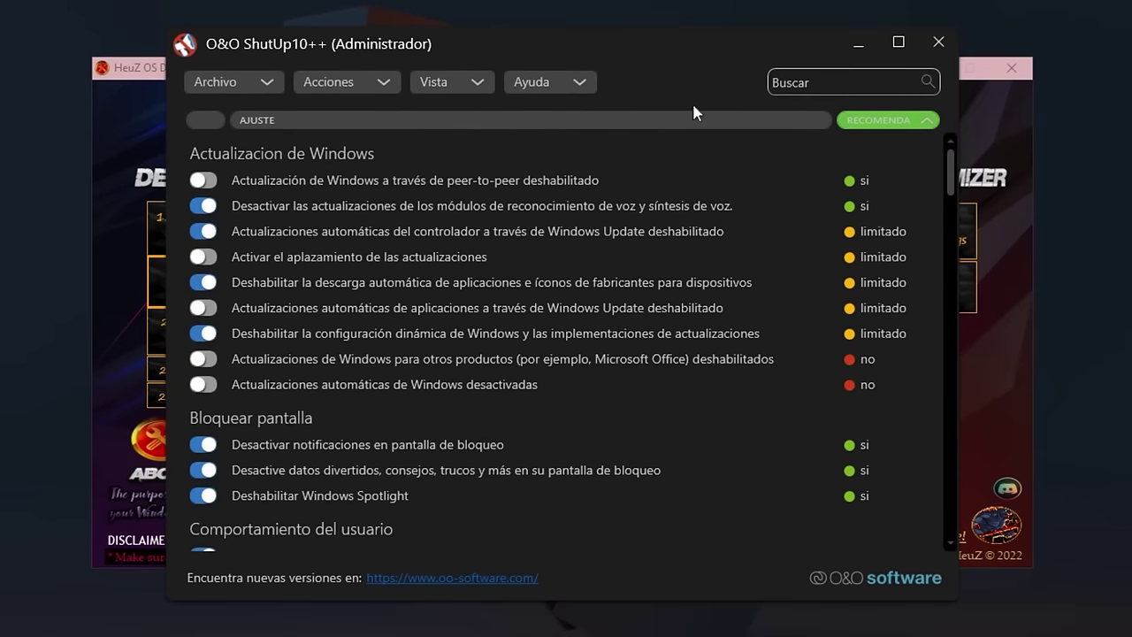
# Step: Try the light application view mode (Luz) and return to the dark mode (Oscuro)
pyautogui.click(469, 82)
pyautogui.moveTo(518, 182)
pyautogui.click(737, 219)
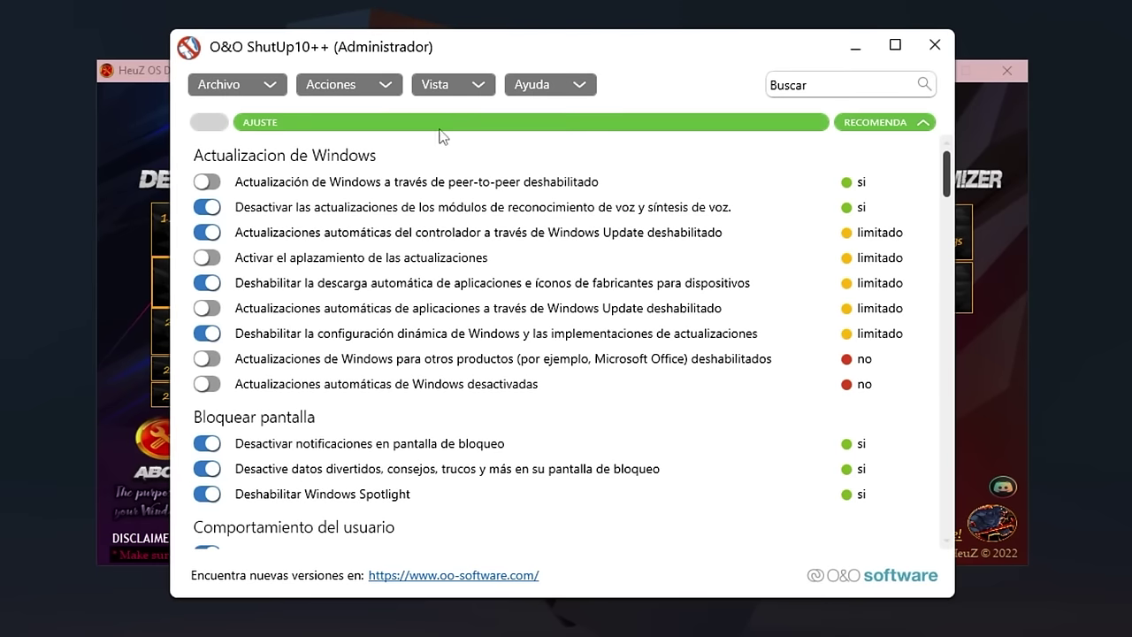
pyautogui.click(450, 85)
pyautogui.moveTo(566, 184)
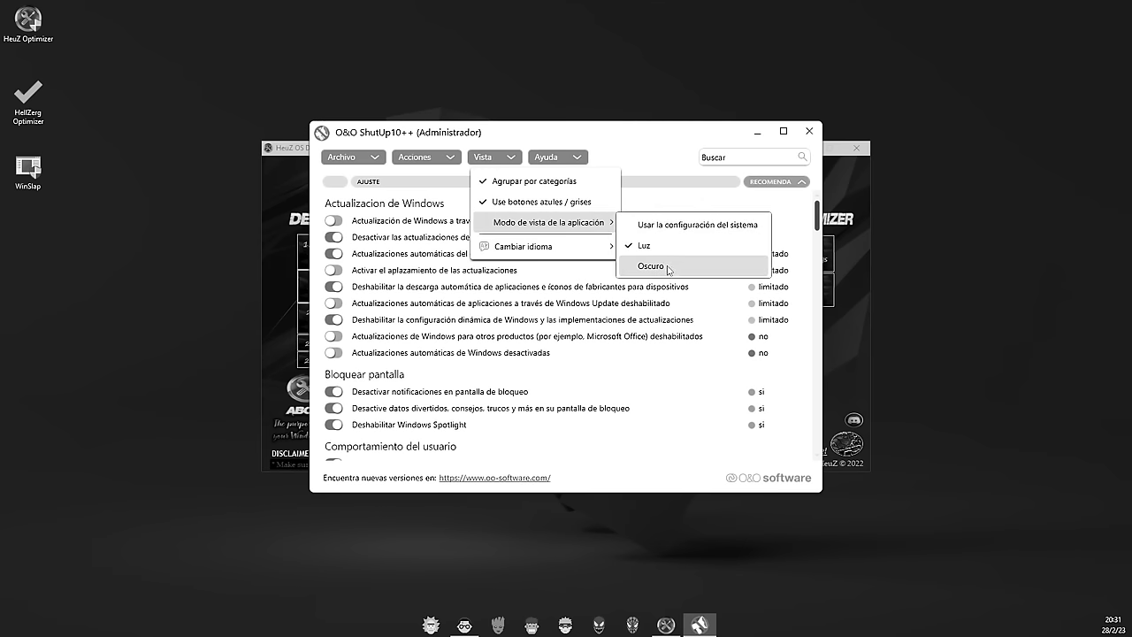
pyautogui.click(719, 250)
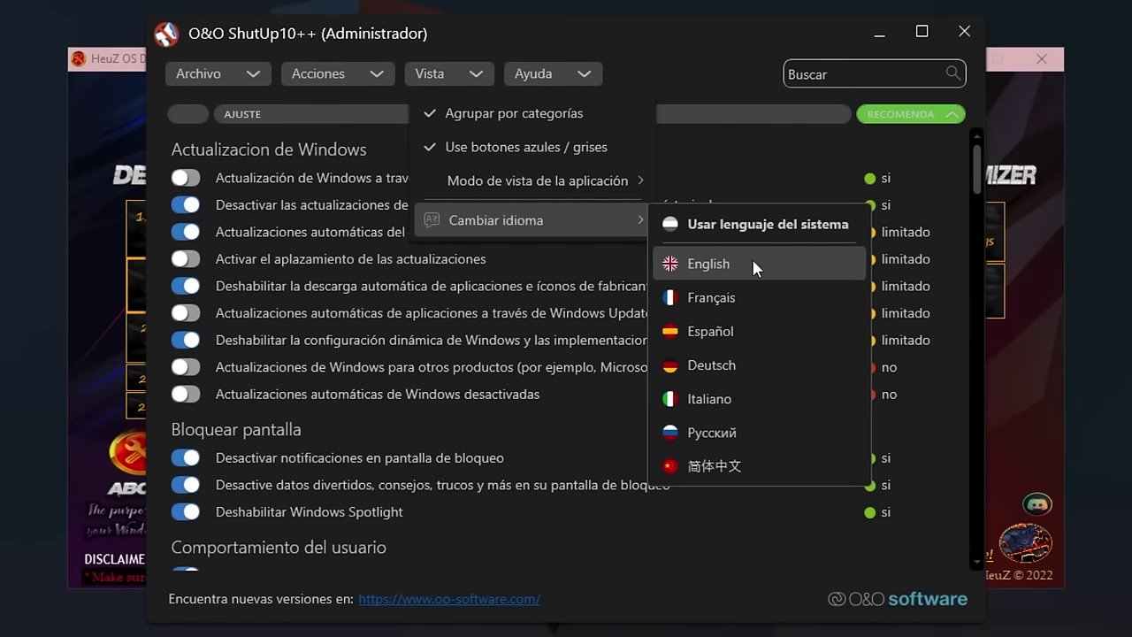
# Step: Look at the available interface languages and the help options without changing anything
pyautogui.click(617, 209)
pyautogui.click(567, 79)
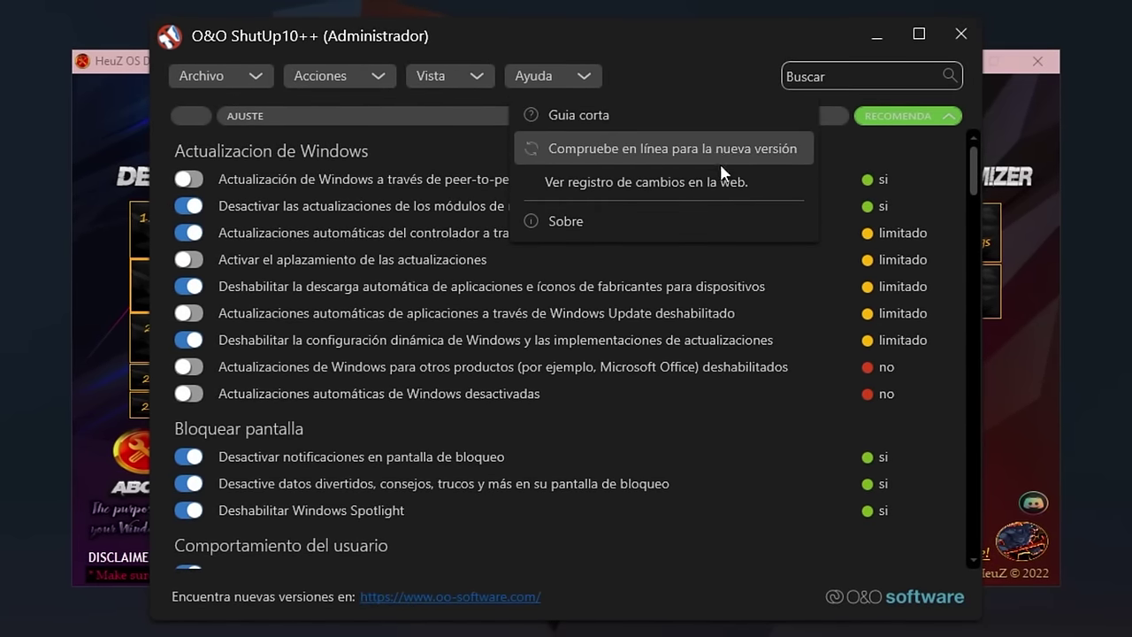
pyautogui.click(678, 62)
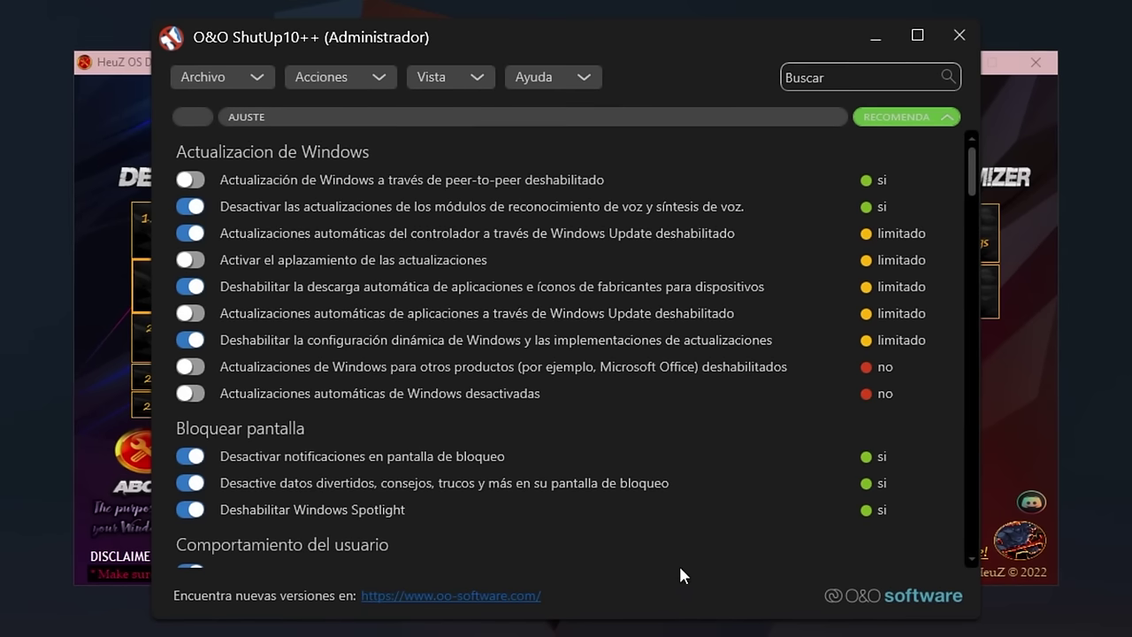
# Step: Close O&O ShutUp10++, enabling "No volver a mostrar este mensaje" in the closing message
pyautogui.click(941, 38)
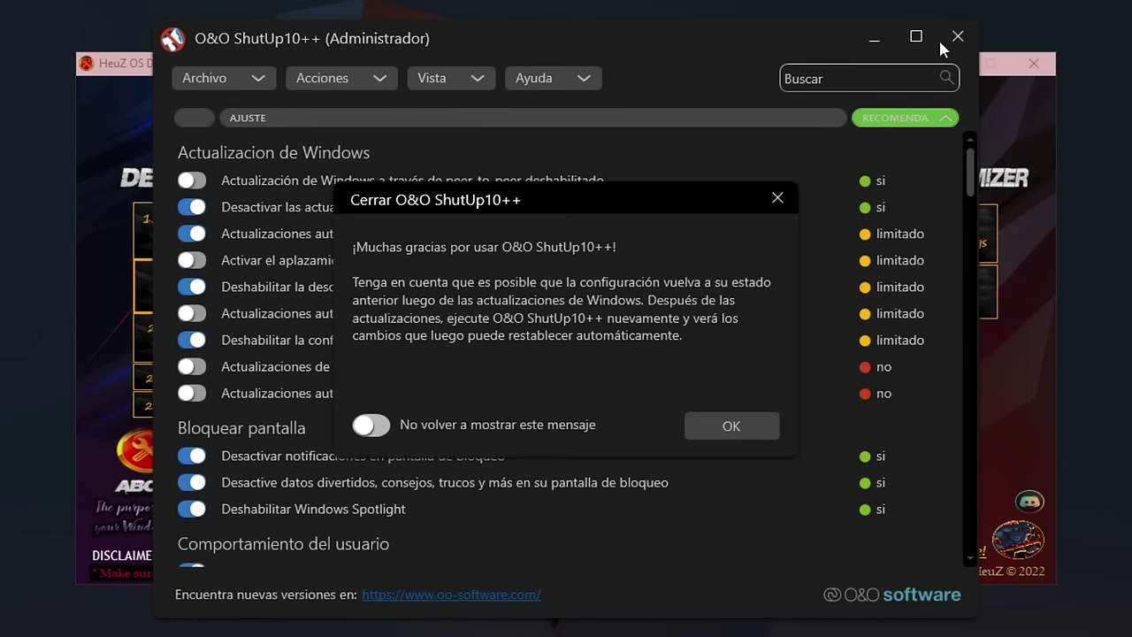
pyautogui.click(372, 426)
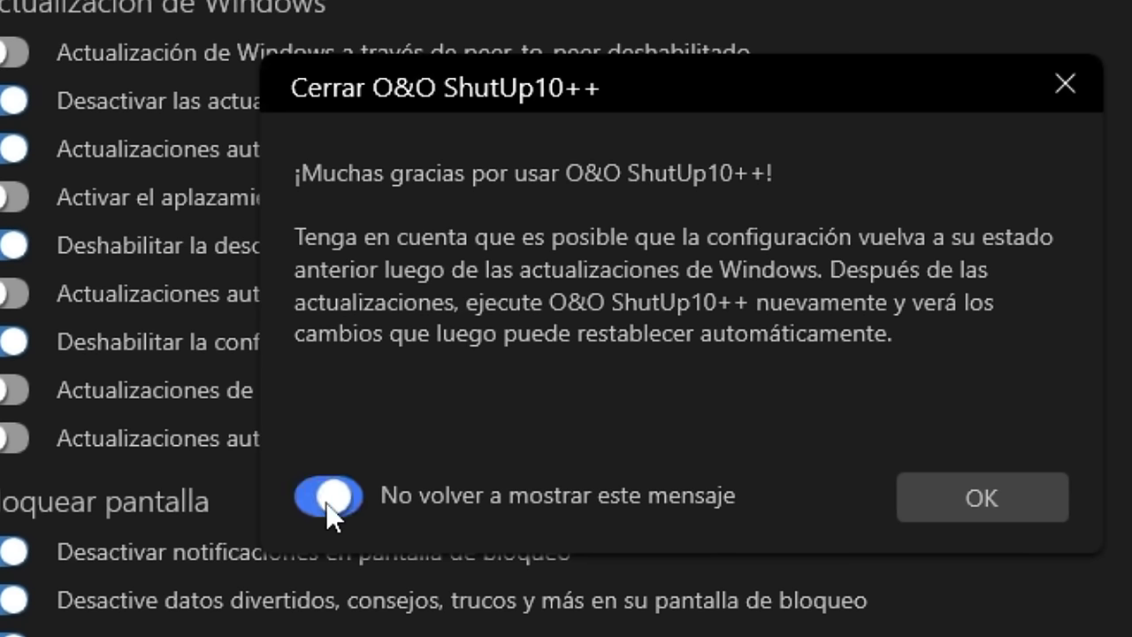
pyautogui.click(731, 426)
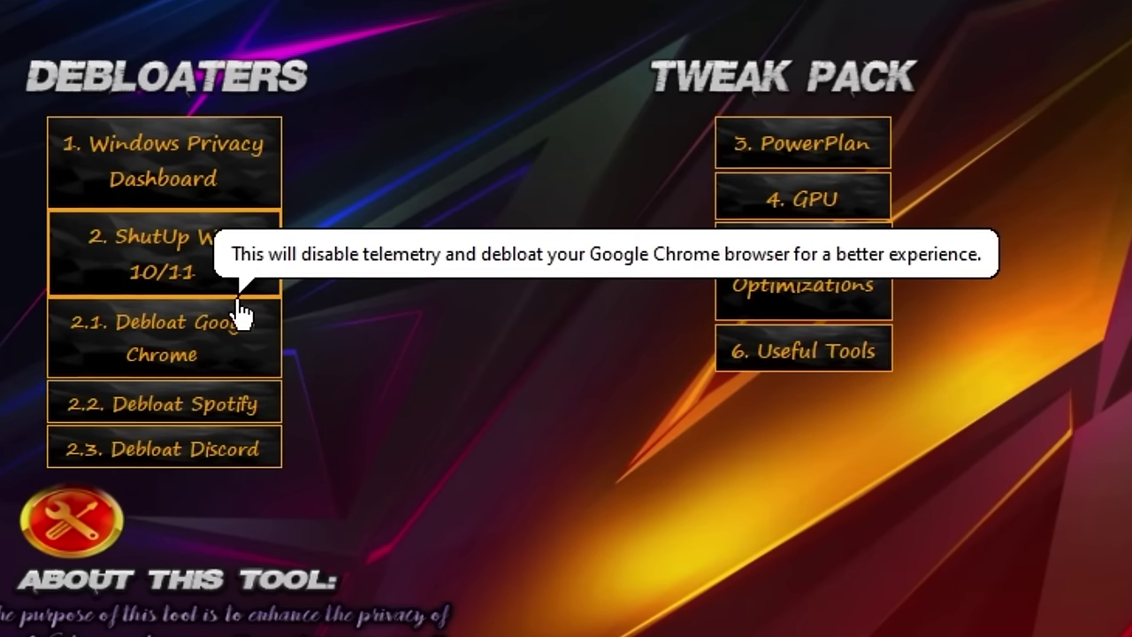
# Step: Launch Debloat Spotify, examine its prompt about uninstalling the Windows Store edition, and close the console without submitting an answer
pyautogui.click(233, 416)
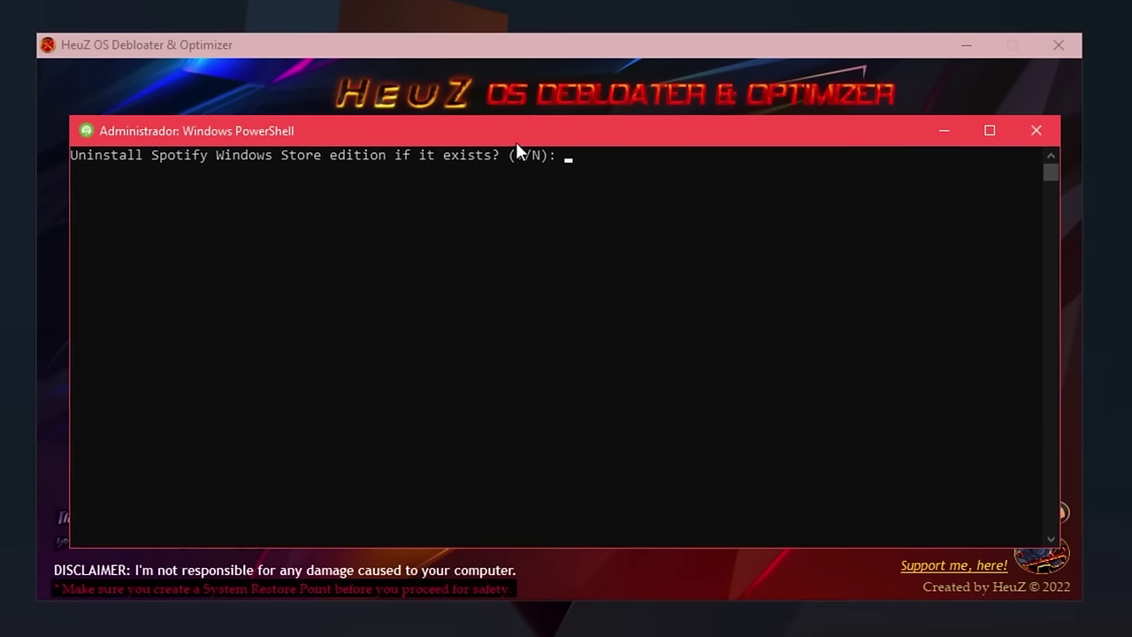
pyautogui.write('y')
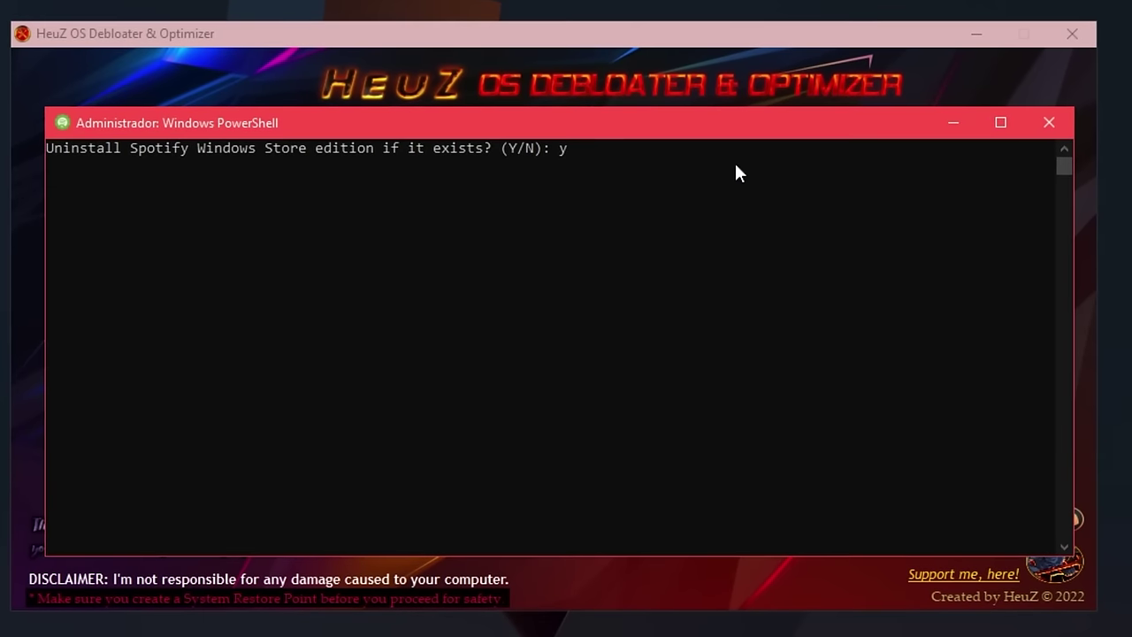
pyautogui.press('BackSpace')
pyautogui.moveTo(501, 146); pyautogui.dragTo(539, 144)
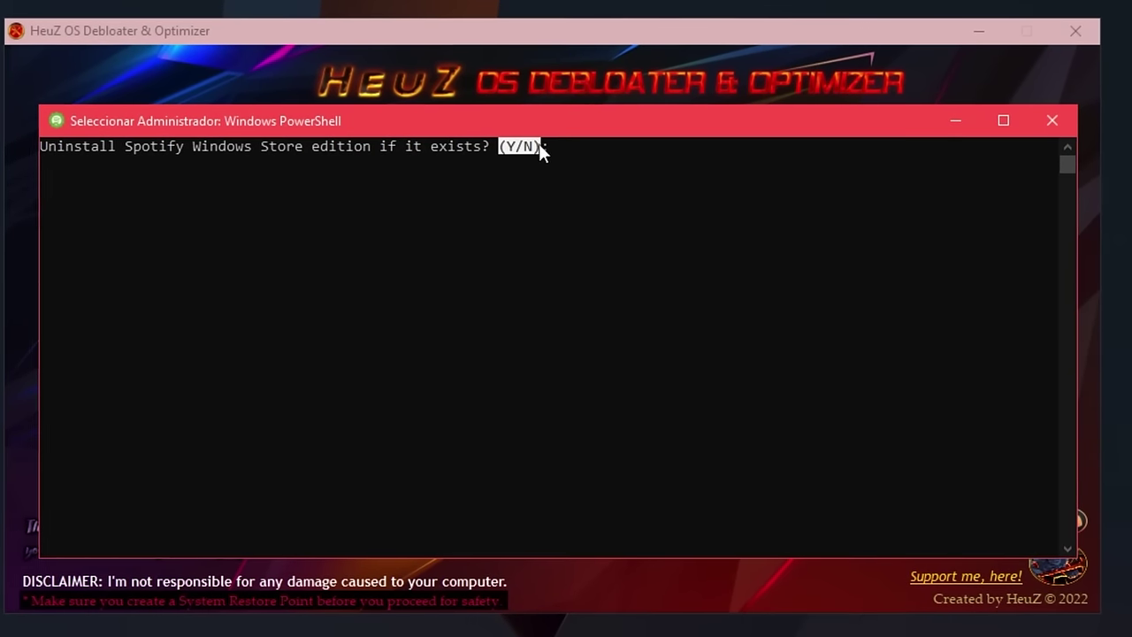
pyautogui.click(618, 193)
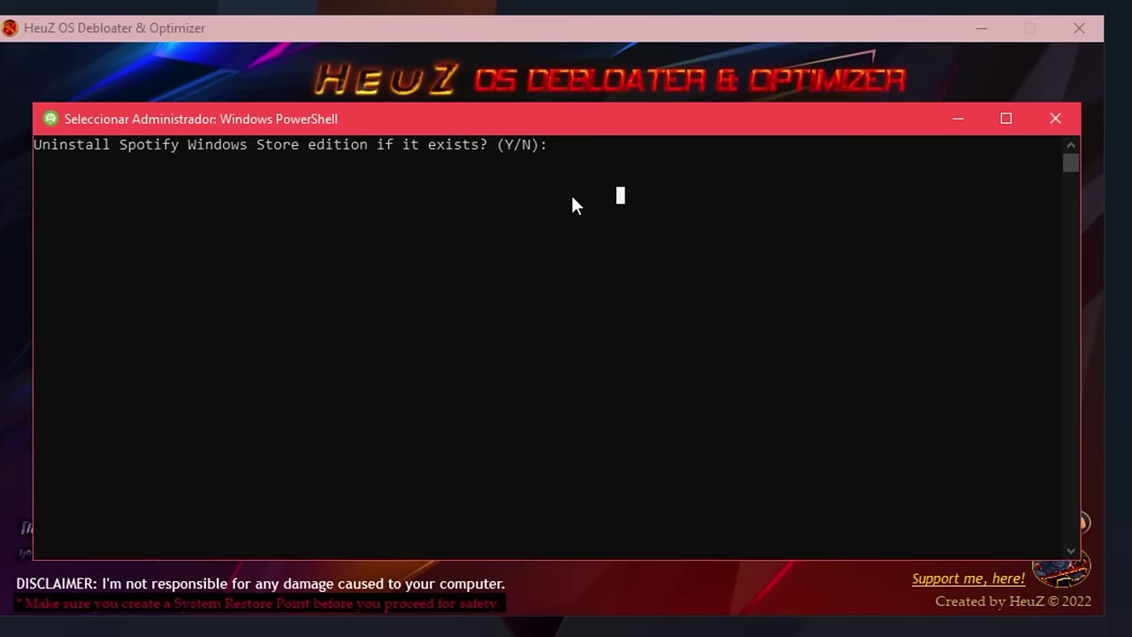
pyautogui.click(236, 196)
pyautogui.moveTo(121, 144); pyautogui.dragTo(296, 142)
pyautogui.rightClick(296, 143)
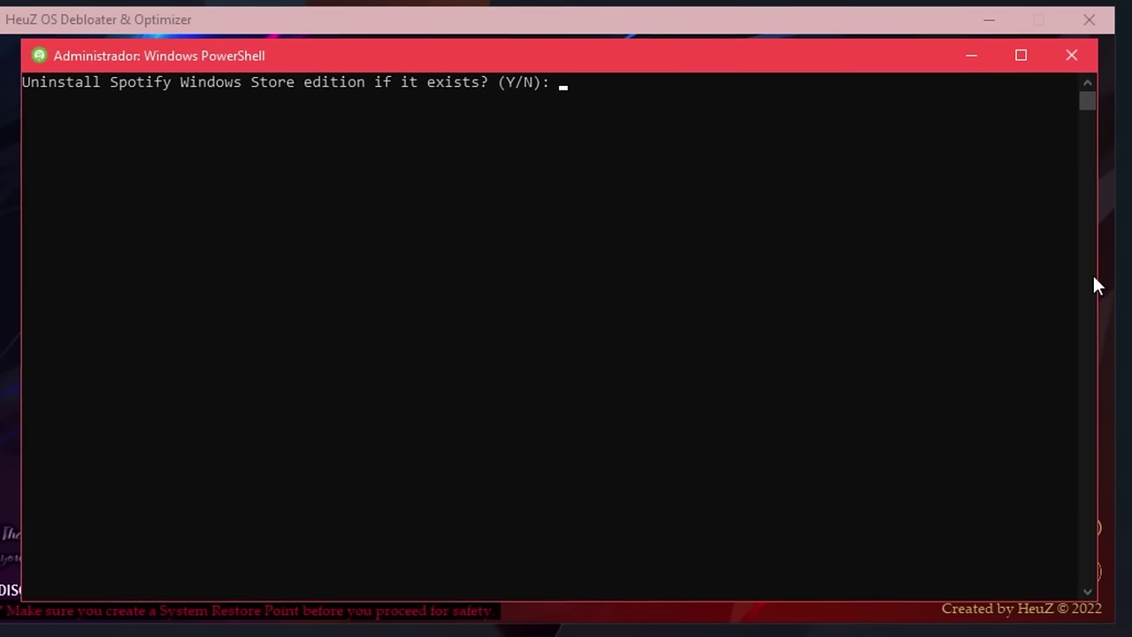
pyautogui.click(1093, 67)
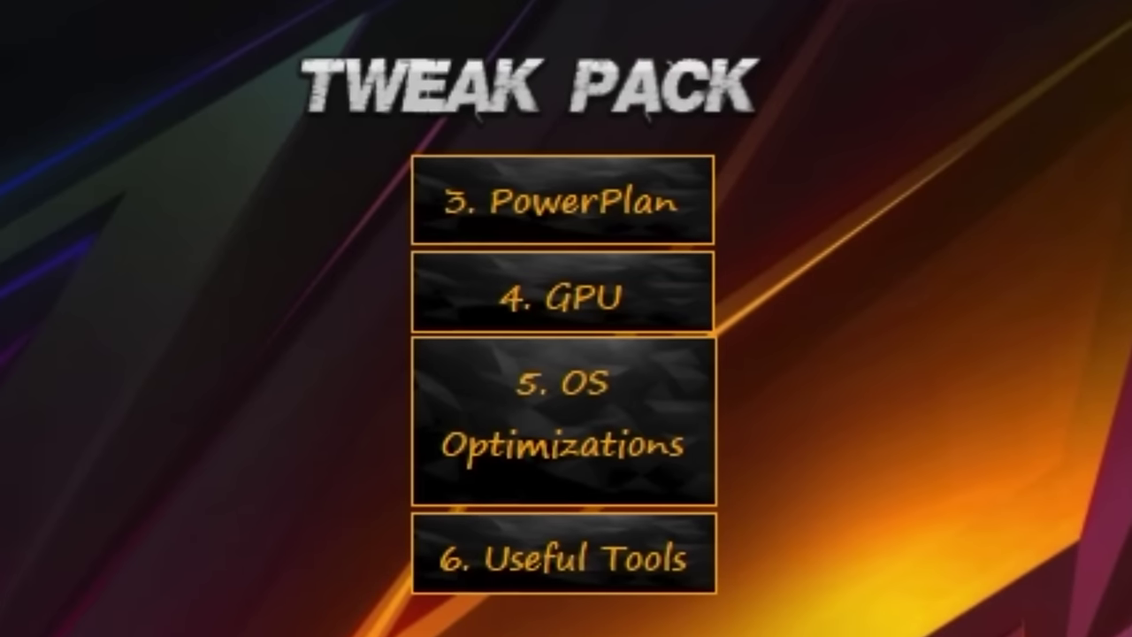
# Step: Apply the PowerPlan tweak that allows custom power plans to be installed with a double-click, and dismiss its console
pyautogui.click(694, 254)
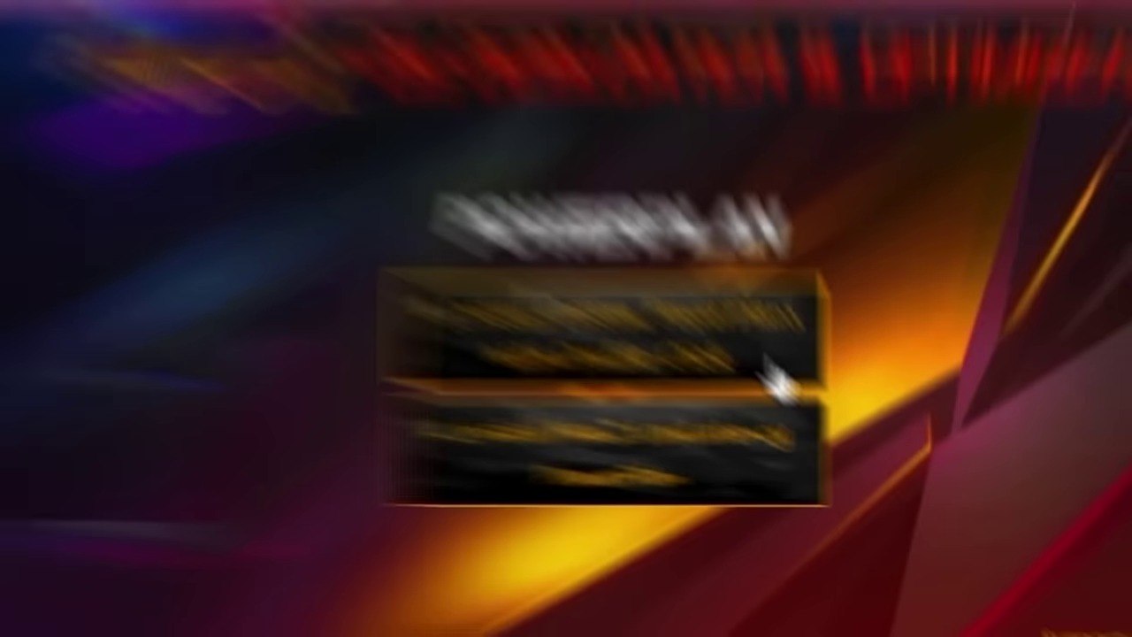
pyautogui.click(769, 376)
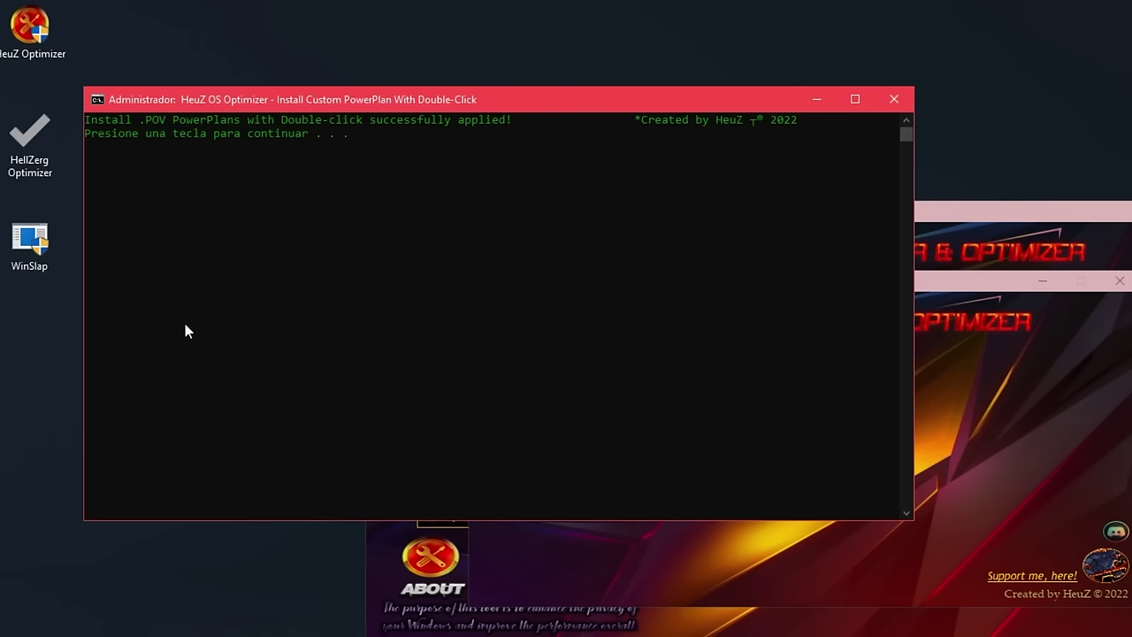
pyautogui.press('Return')
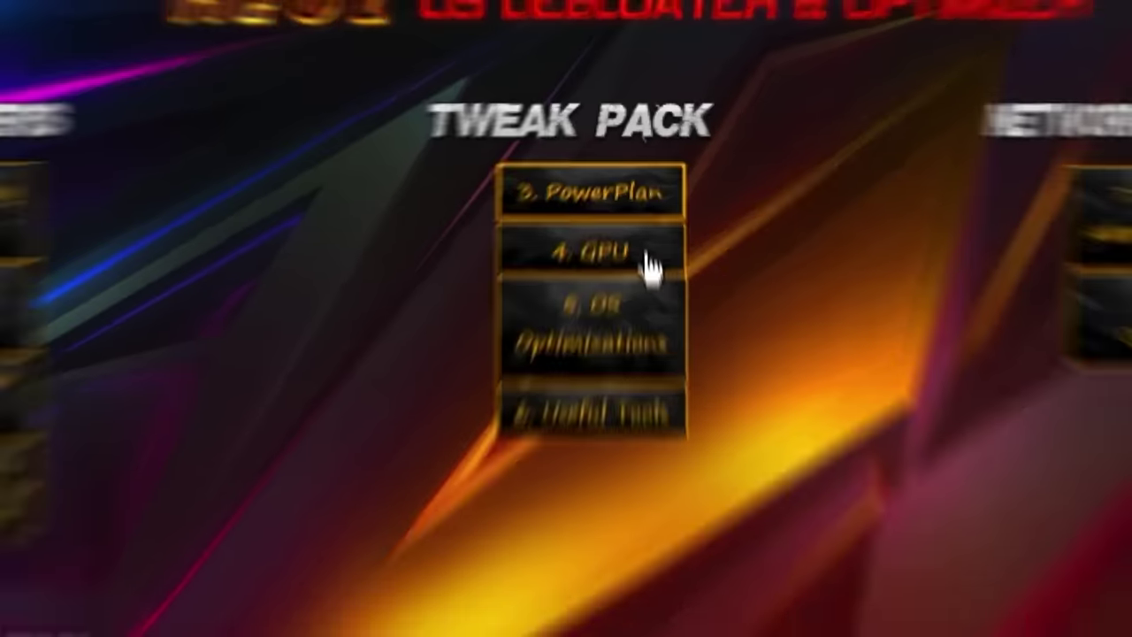
# Step: Open NVCleanstall from the GPU tools, examine its manual driver version and driver files on disk options, and close it
pyautogui.click(603, 266)
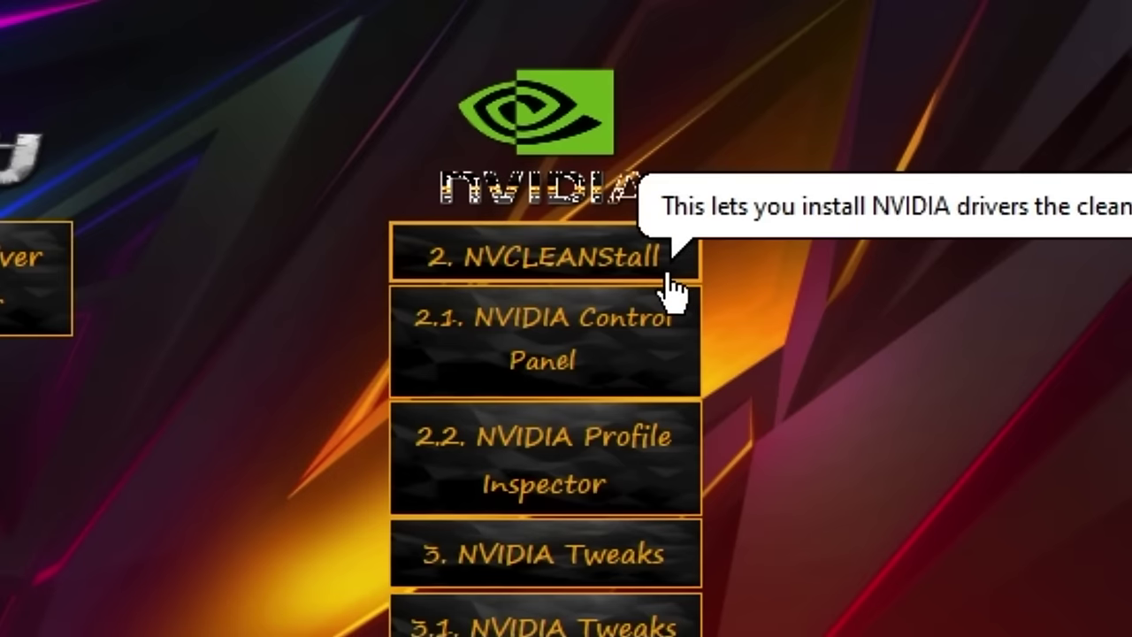
pyautogui.click(716, 296)
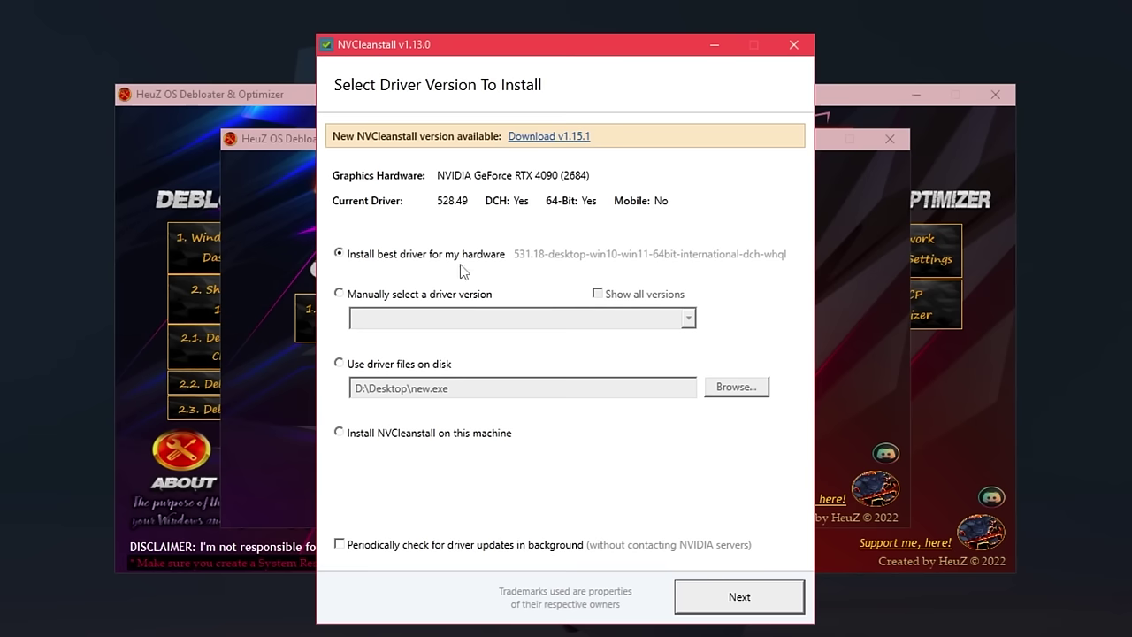
pyautogui.click(407, 294)
pyautogui.click(688, 318)
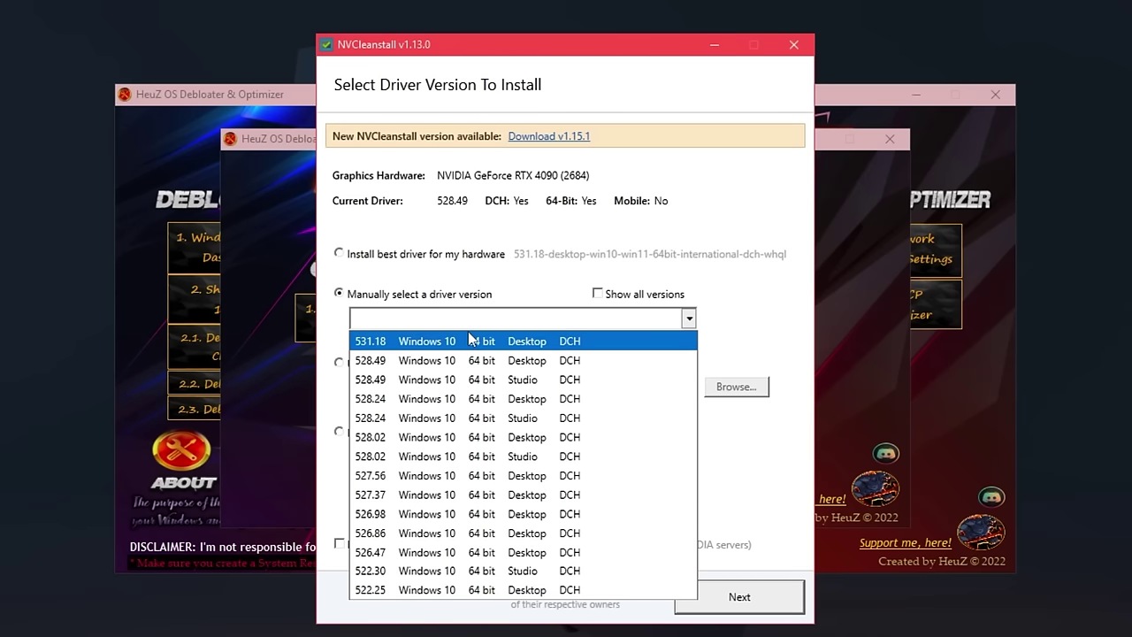
pyautogui.click(725, 283)
pyautogui.click(404, 365)
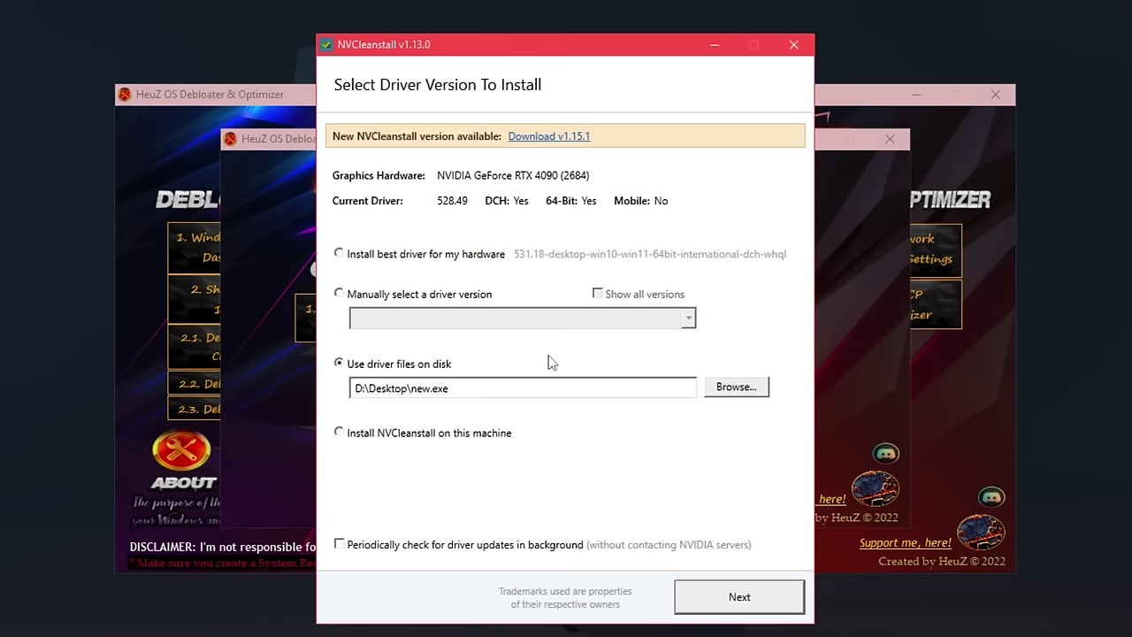
pyautogui.click(803, 53)
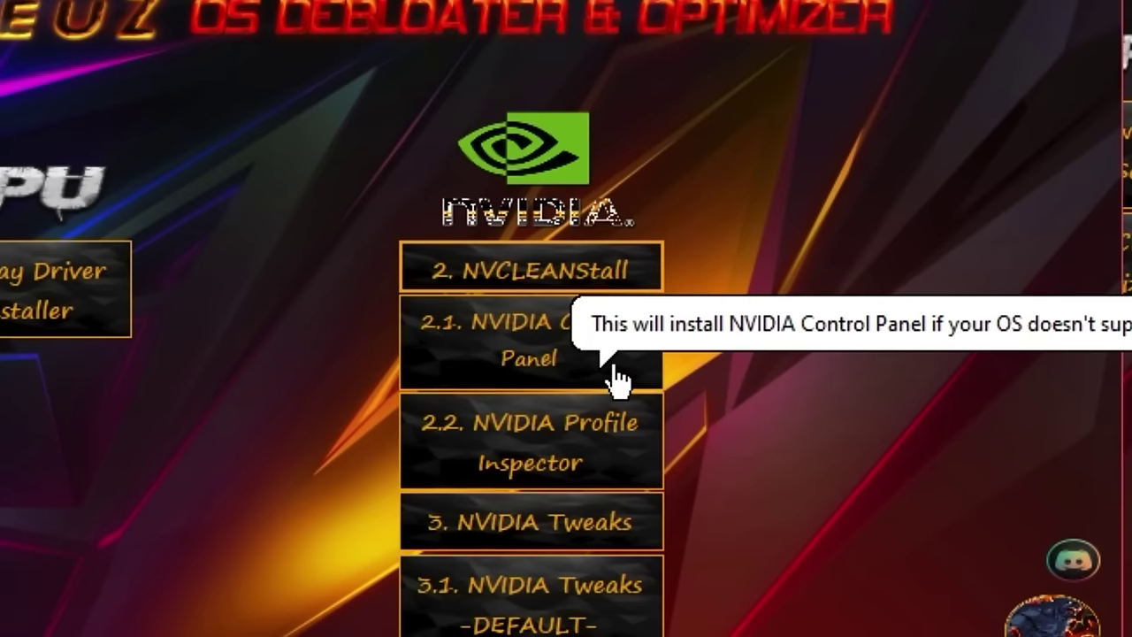
# Step: Open the NVIDIA Control Panel from the GPU tools to view its 3D settings, and close it
pyautogui.click(627, 373)
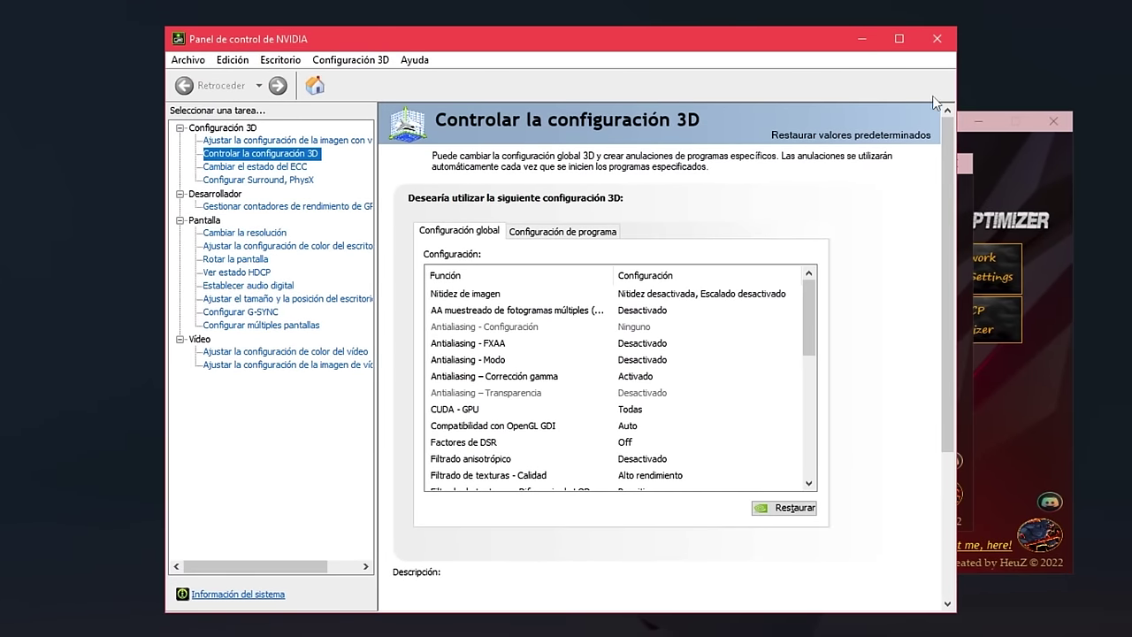
pyautogui.click(921, 36)
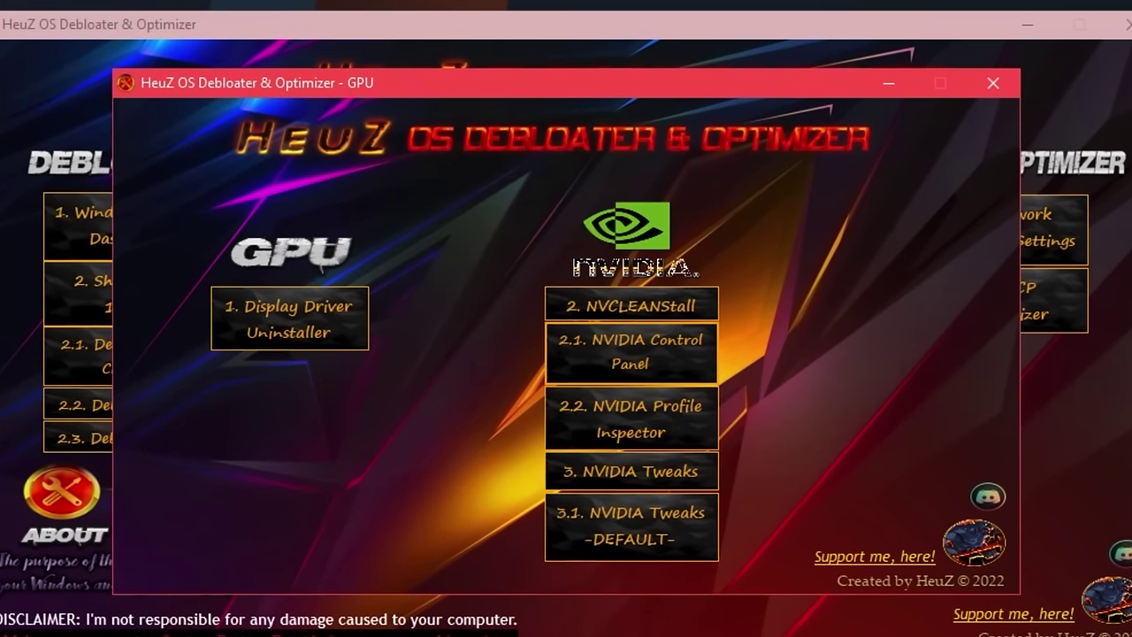
# Step: Open the NVIDIA Control Panel from the GPU tools and accept its software licence agreement
pyautogui.click(703, 360)
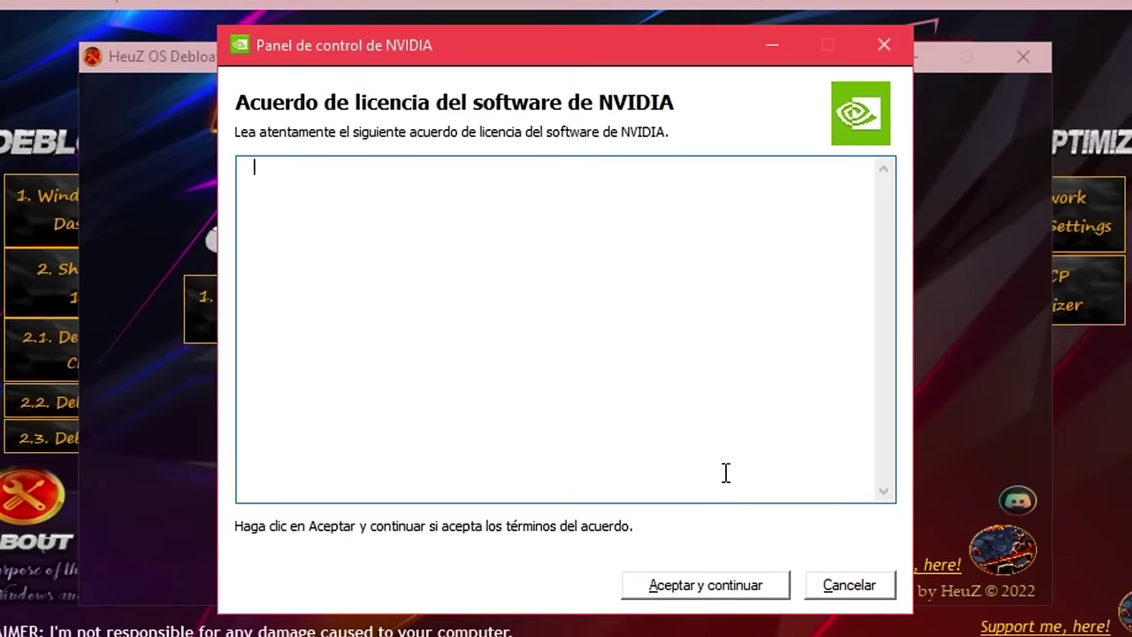
pyautogui.click(707, 589)
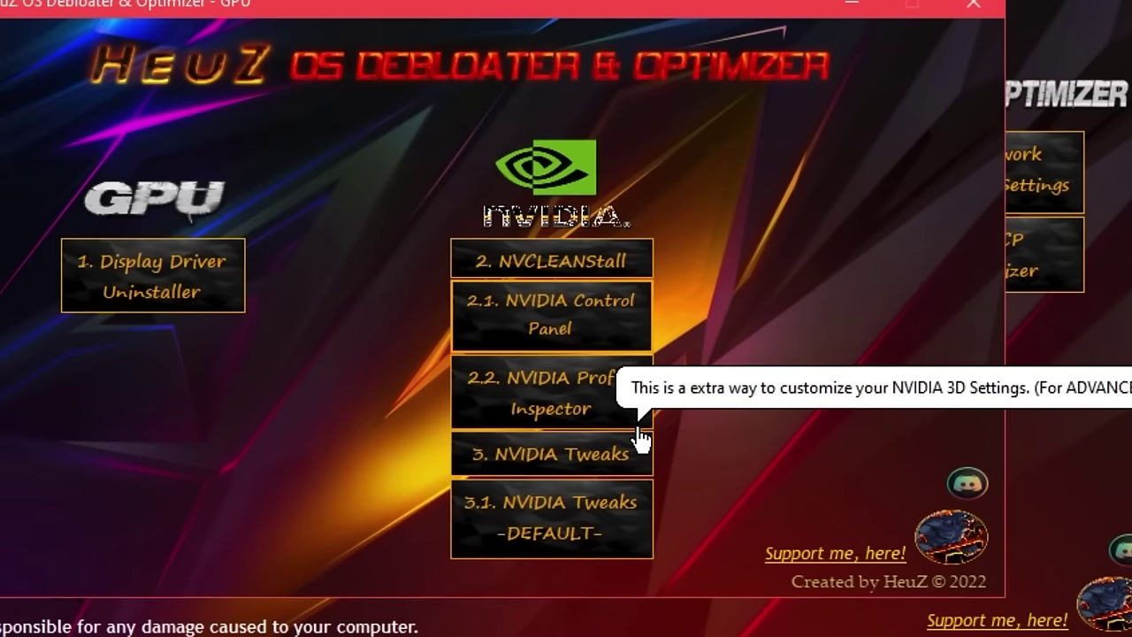
# Step: Open NVIDIA Profile Inspector, look through the _GLOBAL_DRIVER_PROFILE (Base Profile) settings, and close it
pyautogui.click(638, 422)
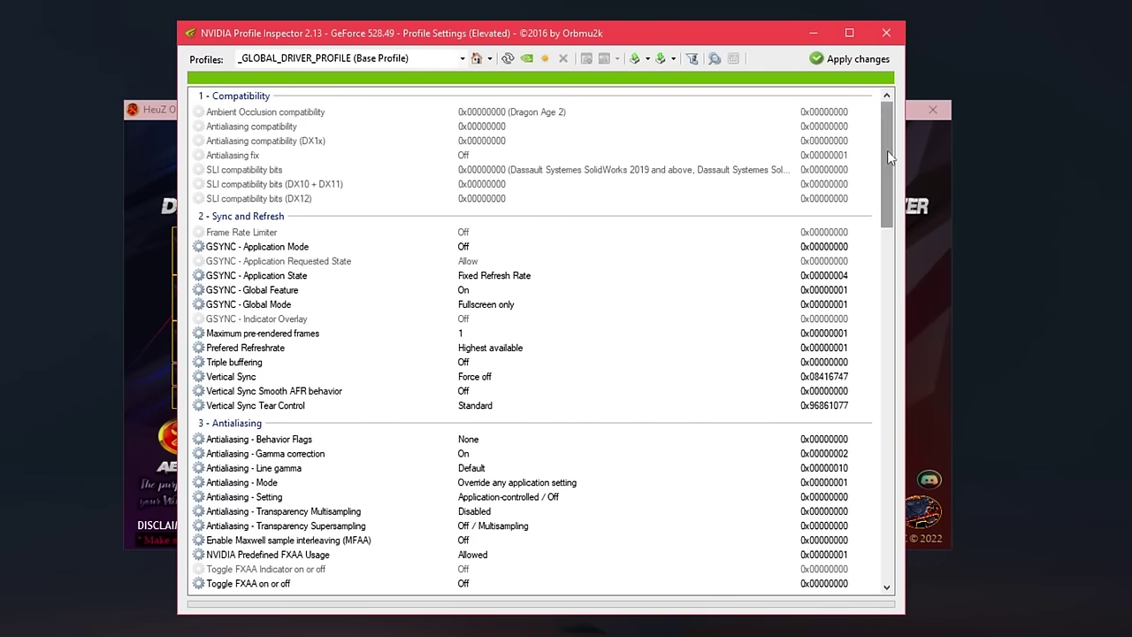
pyautogui.moveTo(887, 151); pyautogui.dragTo(851, 558)
pyautogui.scroll(15, 890, 412)
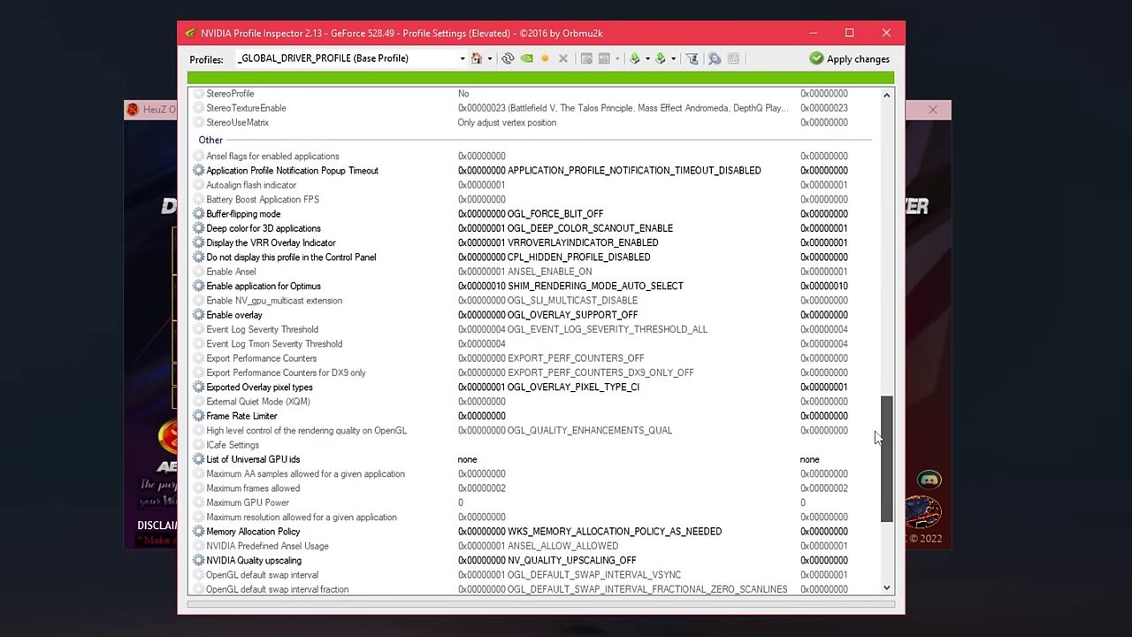
pyautogui.moveTo(886, 348); pyautogui.dragTo(895, 119)
pyautogui.click(886, 32)
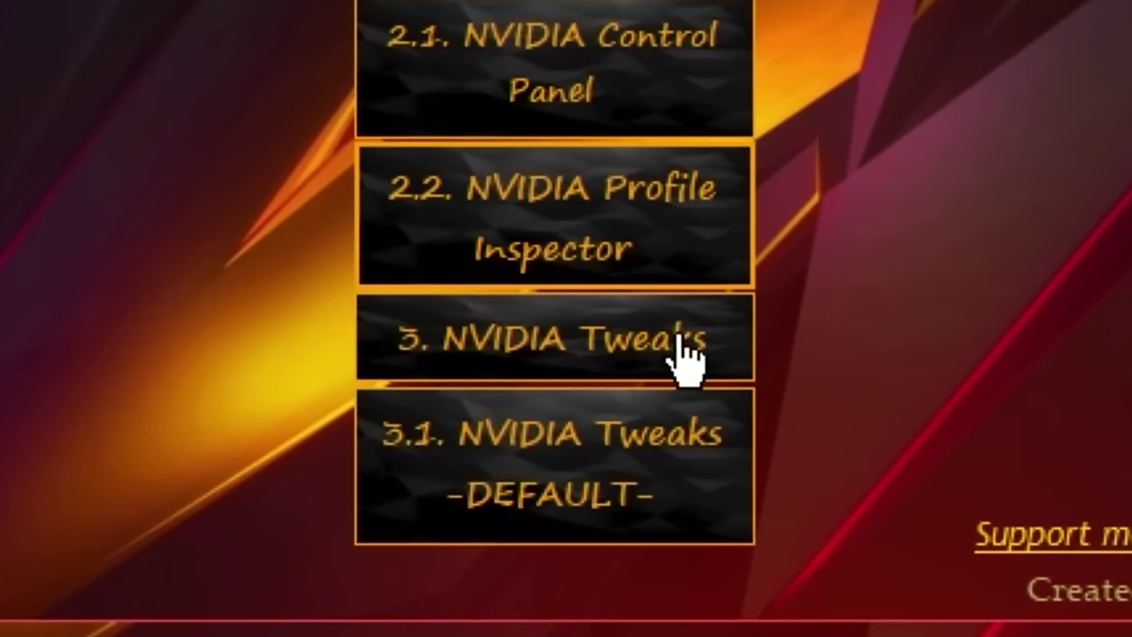
# Step: Apply the NVIDIA Tweaks from the GPU tools
pyautogui.click(730, 358)
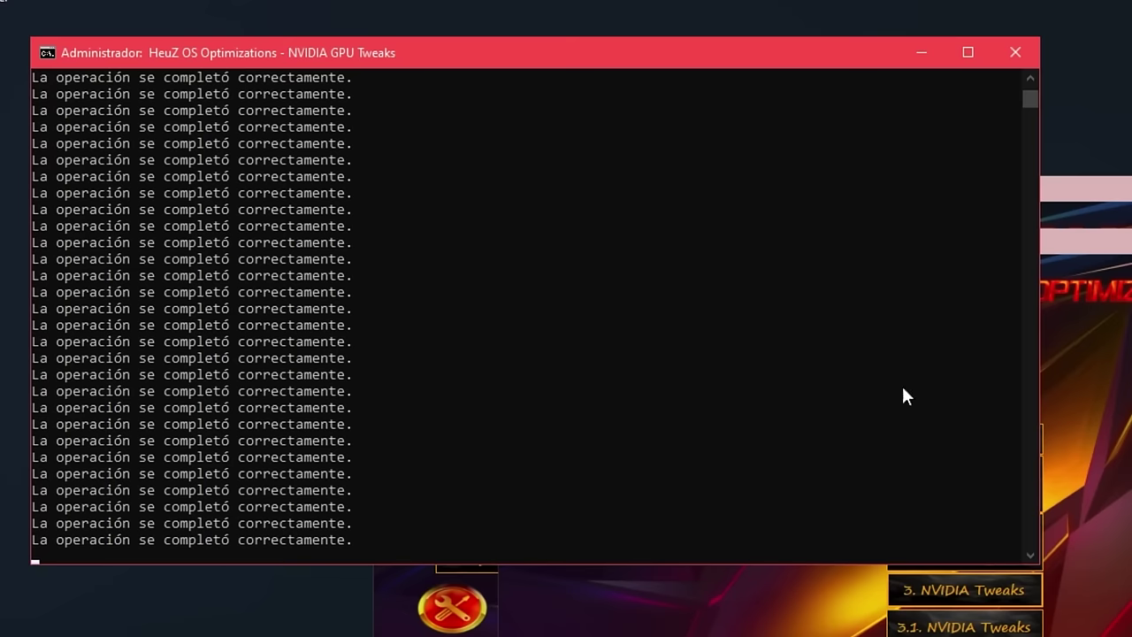
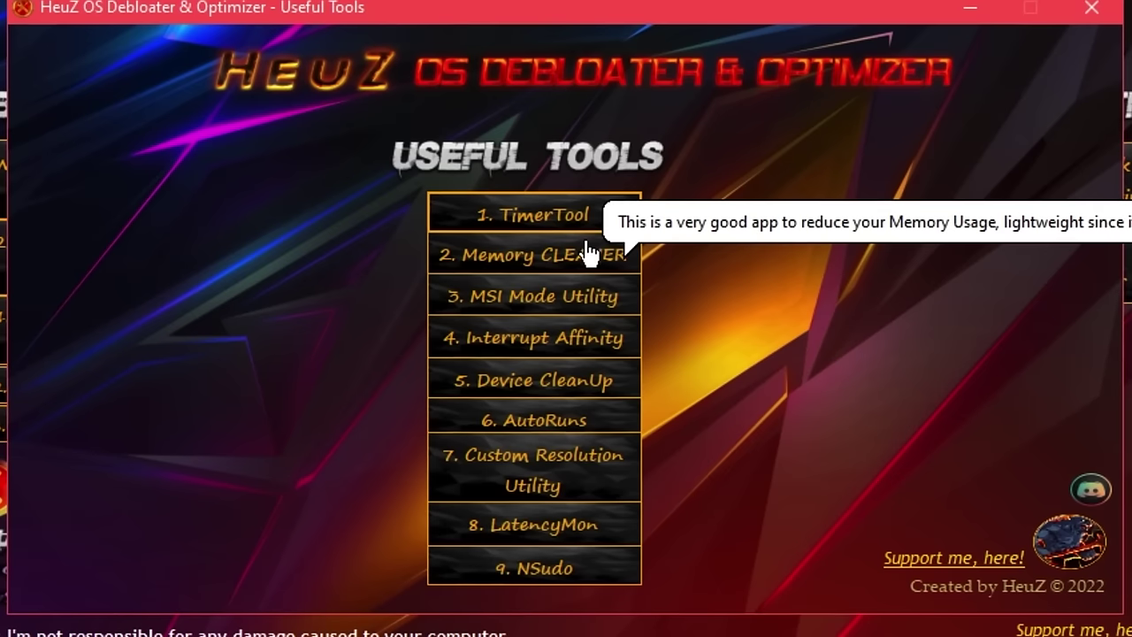
# Step: Open MSI Mode Utility from the Useful Tools, inspect the NVIDIA GeForce RTX 4090 entry, and close the utility
pyautogui.click(630, 297)
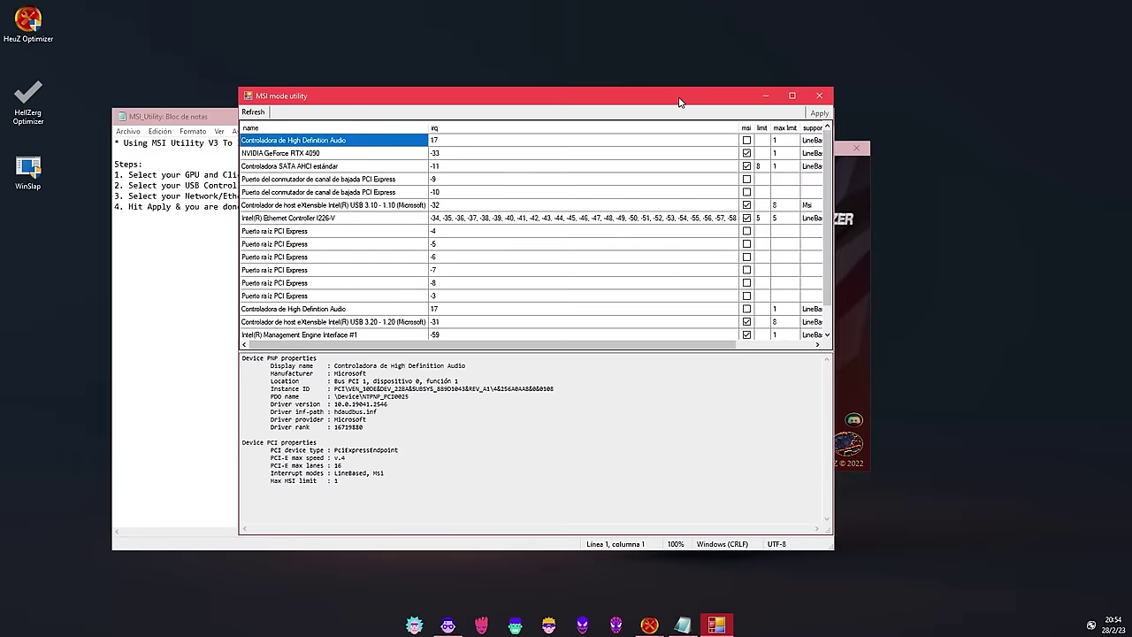
pyautogui.click(324, 155)
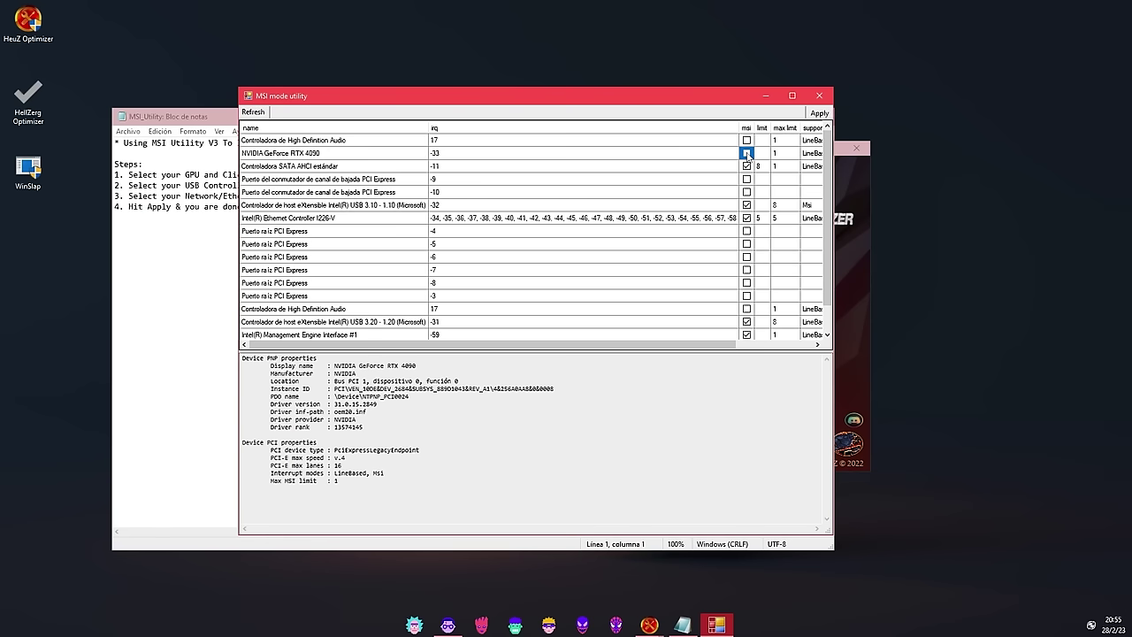
pyautogui.click(819, 96)
# Step: Read the MSI_Utility instructions for the GPU, USB controller and network controller, highlighting the steps while reading
pyautogui.moveTo(445, 302); pyautogui.dragTo(118, 138)
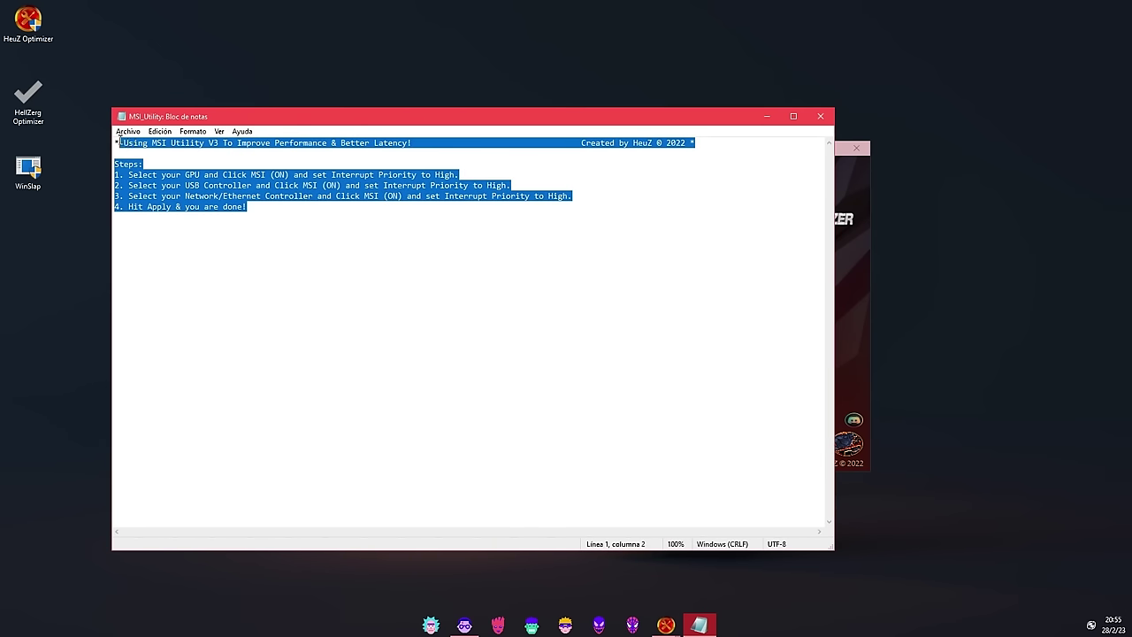
pyautogui.click(354, 238)
pyautogui.moveTo(341, 245); pyautogui.dragTo(161, 163)
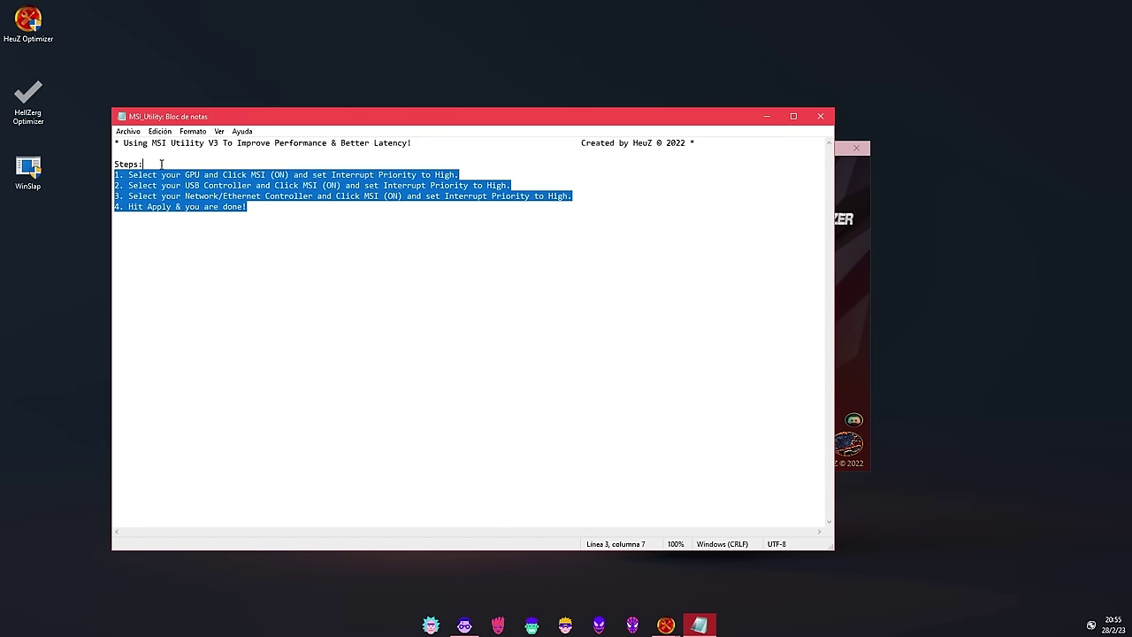
pyautogui.click(117, 185)
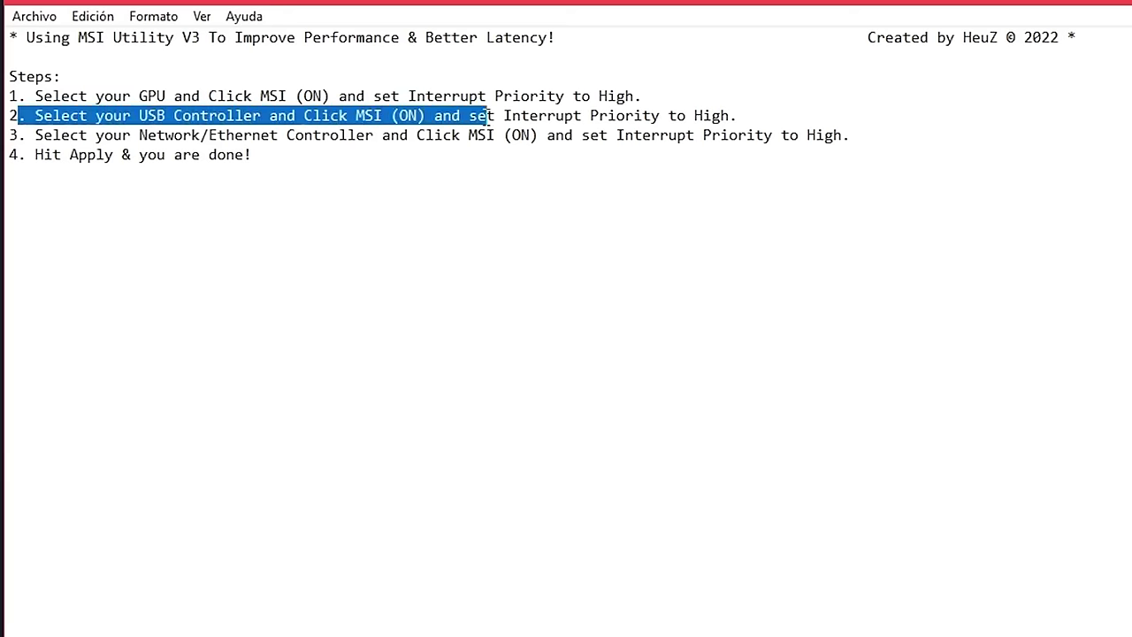
pyautogui.moveTo(485, 115); pyautogui.dragTo(743, 115)
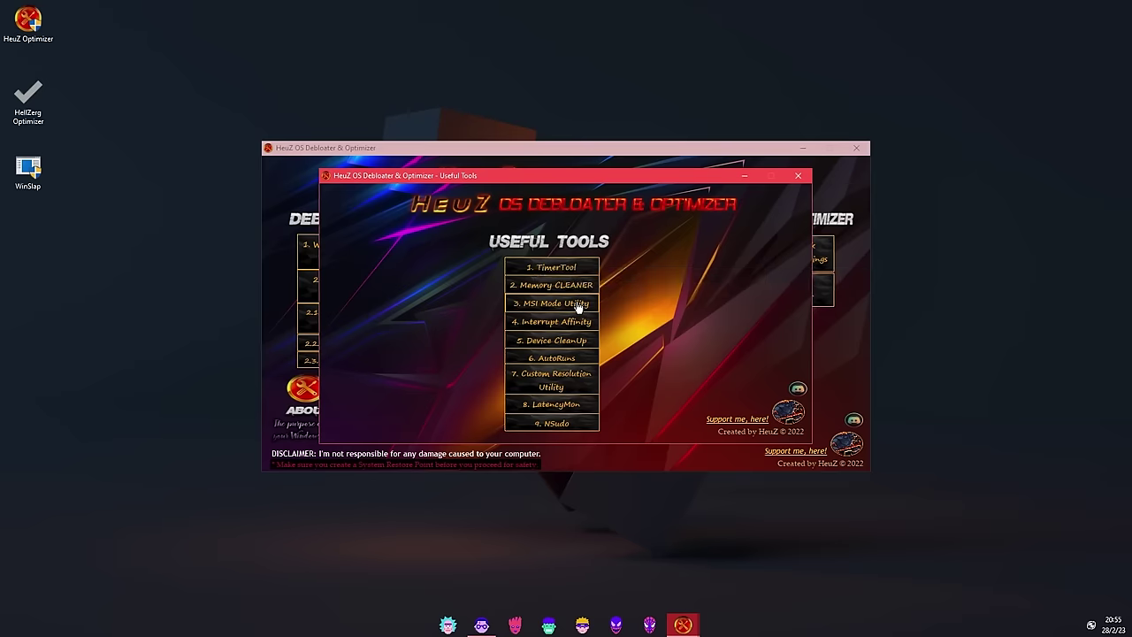
# Step: Reopen MSI Mode Utility, examine the MSI and interrupt priority settings of the NVIDIA GeForce RTX 4090, and close it with its instructions
pyautogui.click(576, 306)
pyautogui.moveTo(419, 43); pyautogui.dragTo(582, 126)
pyautogui.click(312, 180)
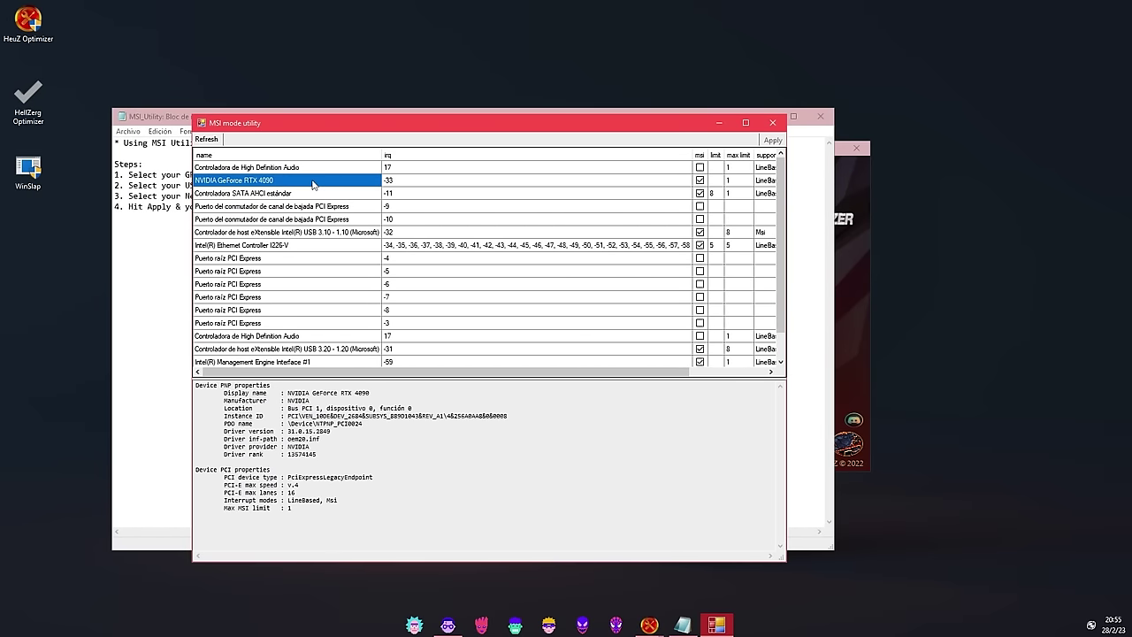
pyautogui.click(756, 180)
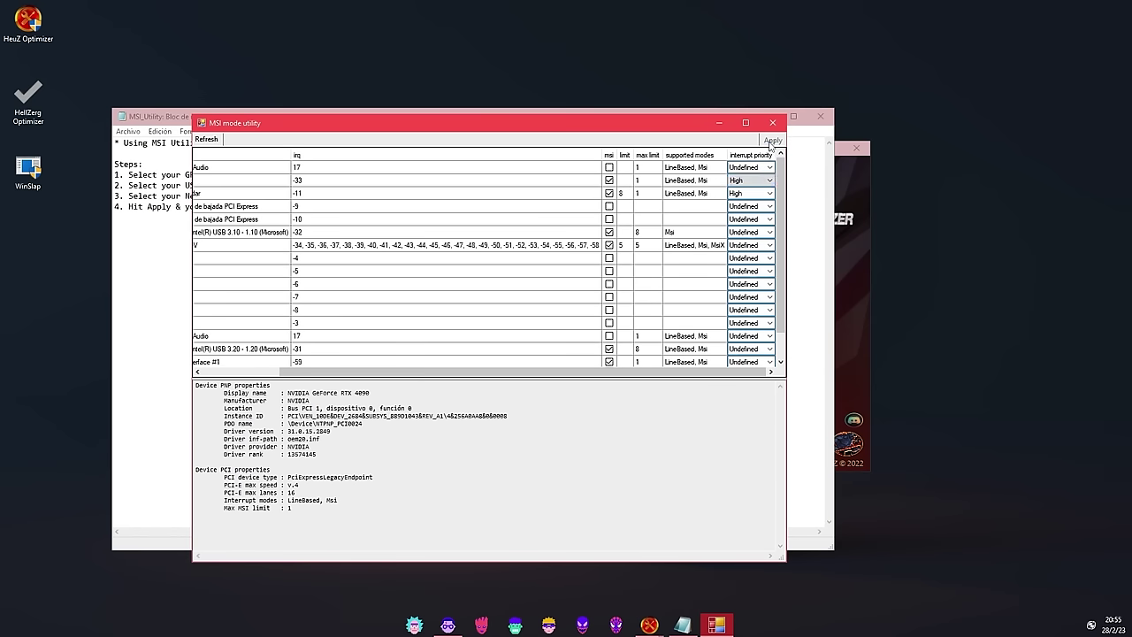
pyautogui.click(772, 122)
pyautogui.click(819, 117)
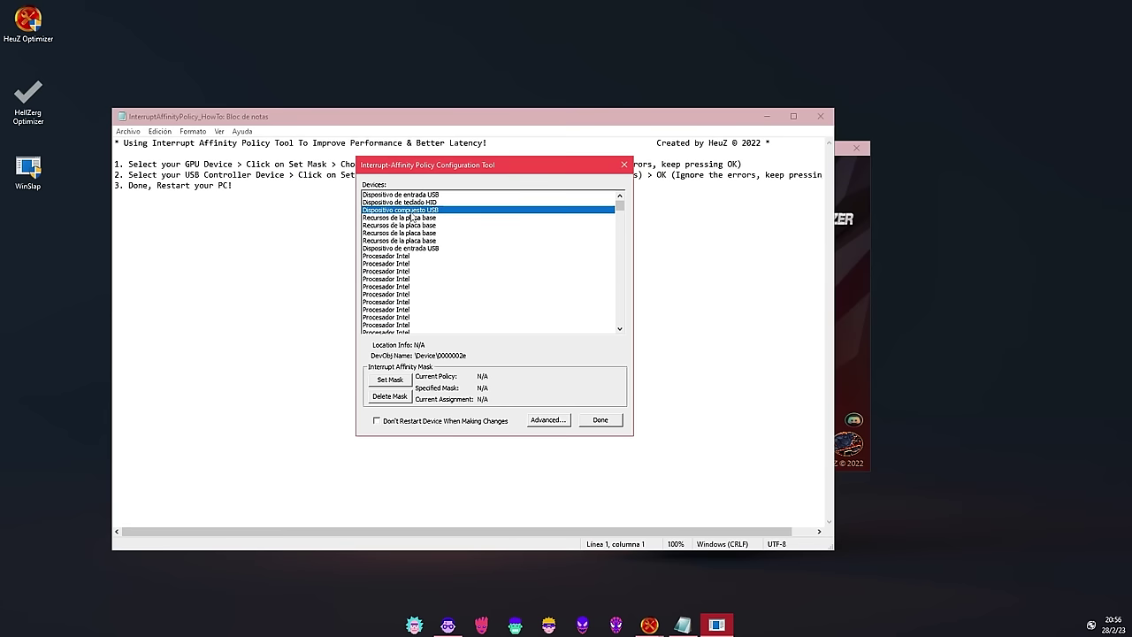
# Step: Browse the device list in the Interrupt-Affinity Policy Configuration Tool, inspect an Intel RST VMD Managed Controller entry, and close the tool
pyautogui.scroll(-5, 407, 265)
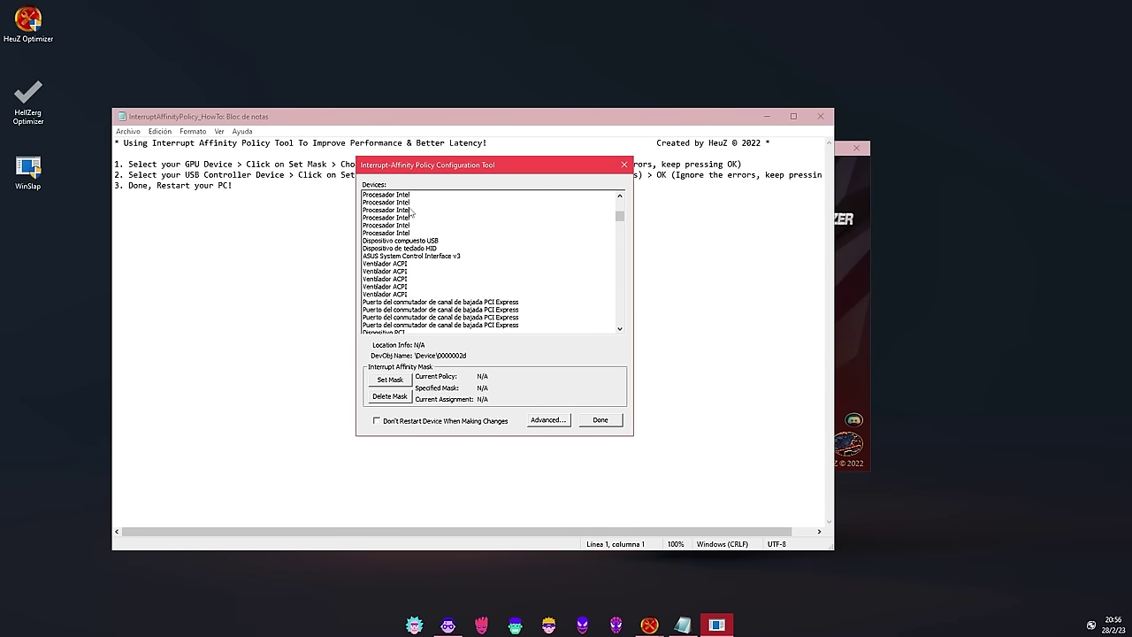
pyautogui.scroll(-4, 421, 304)
pyautogui.click(422, 303)
pyautogui.scroll(-2, 424, 310)
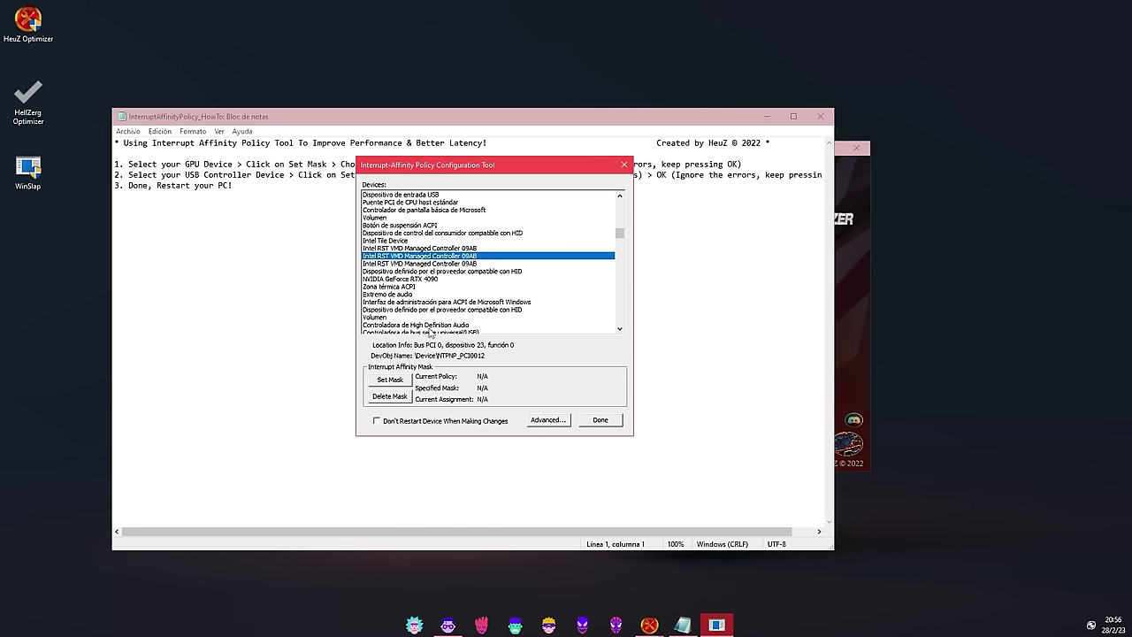
pyautogui.click(624, 165)
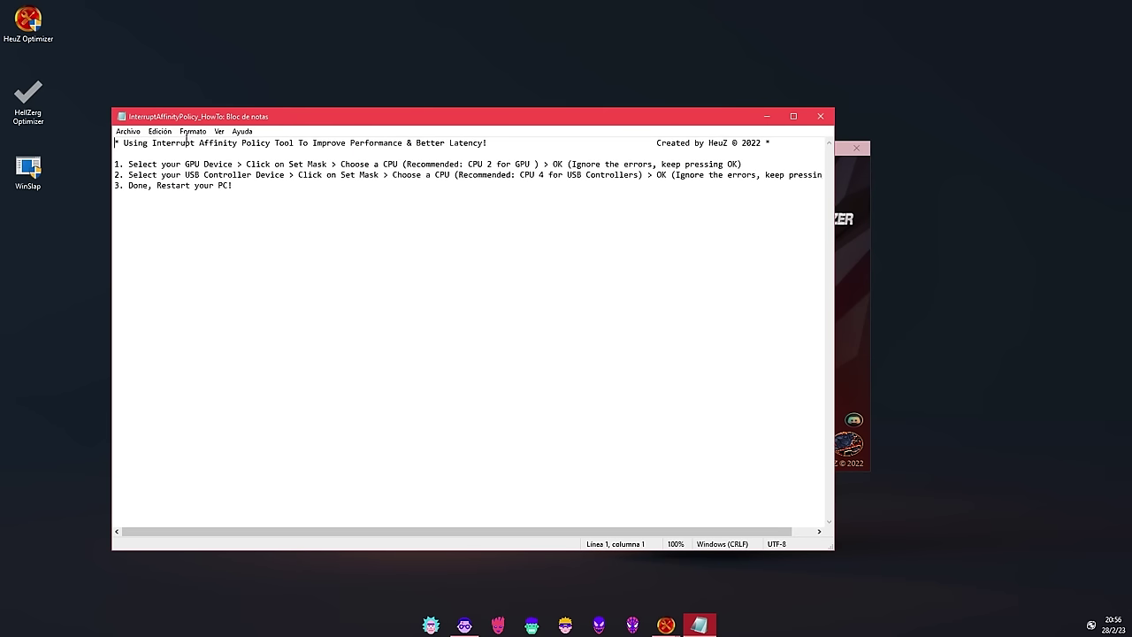
# Step: Read the InterruptAffinityPolicy_HowTo instructions for assigning CPUs to GPU and USB controller devices, and close the file
pyautogui.moveTo(110, 140); pyautogui.dragTo(533, 197)
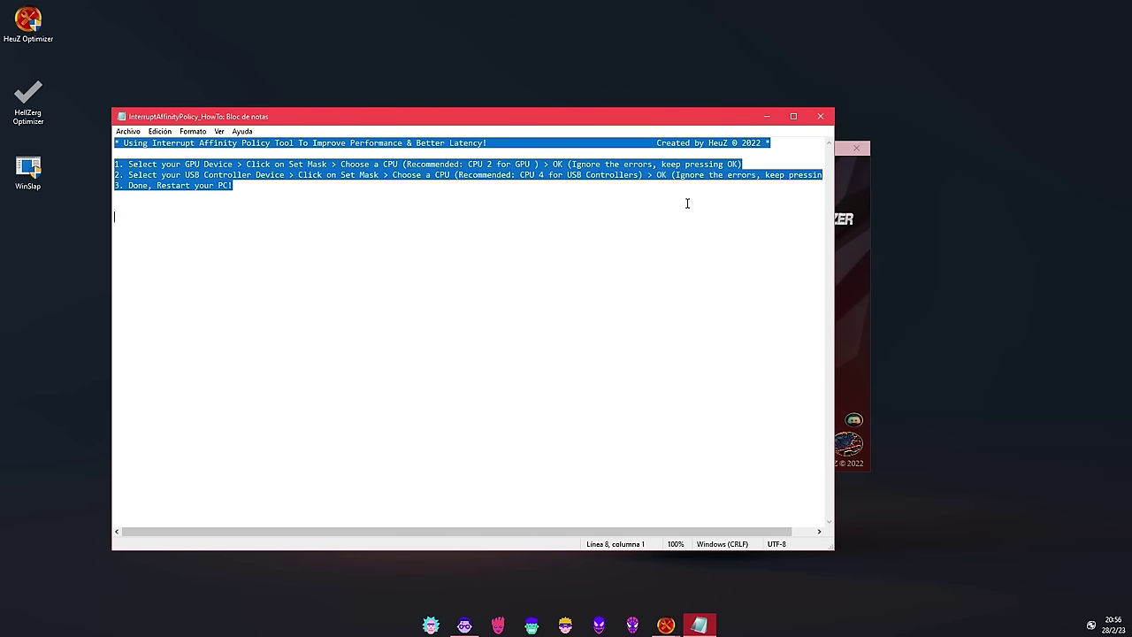
pyautogui.click(427, 241)
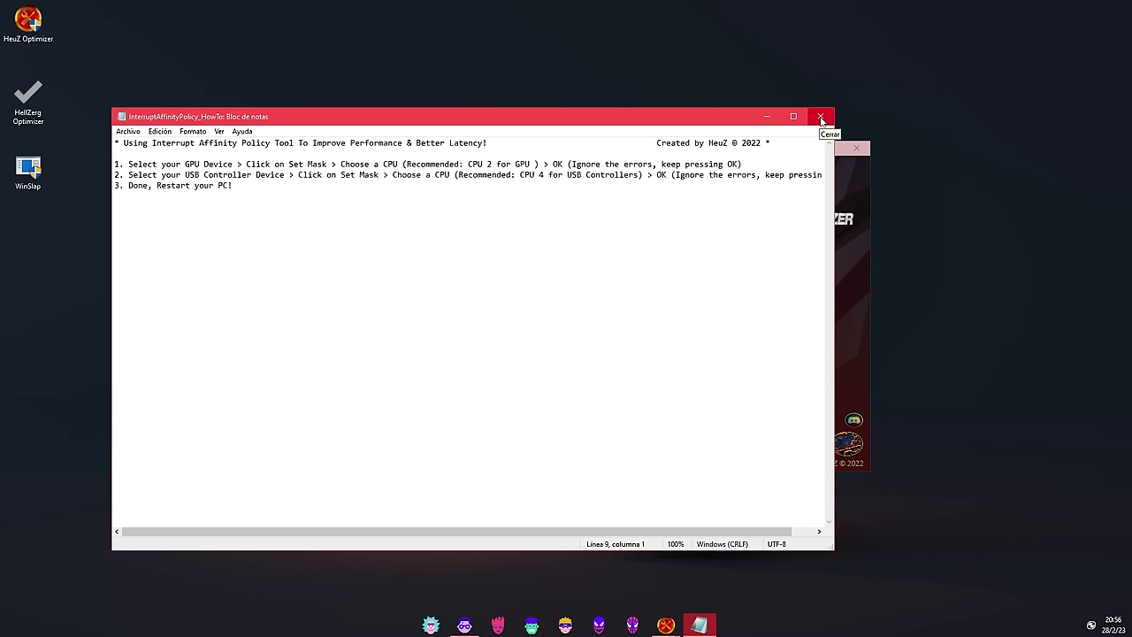
pyautogui.click(821, 120)
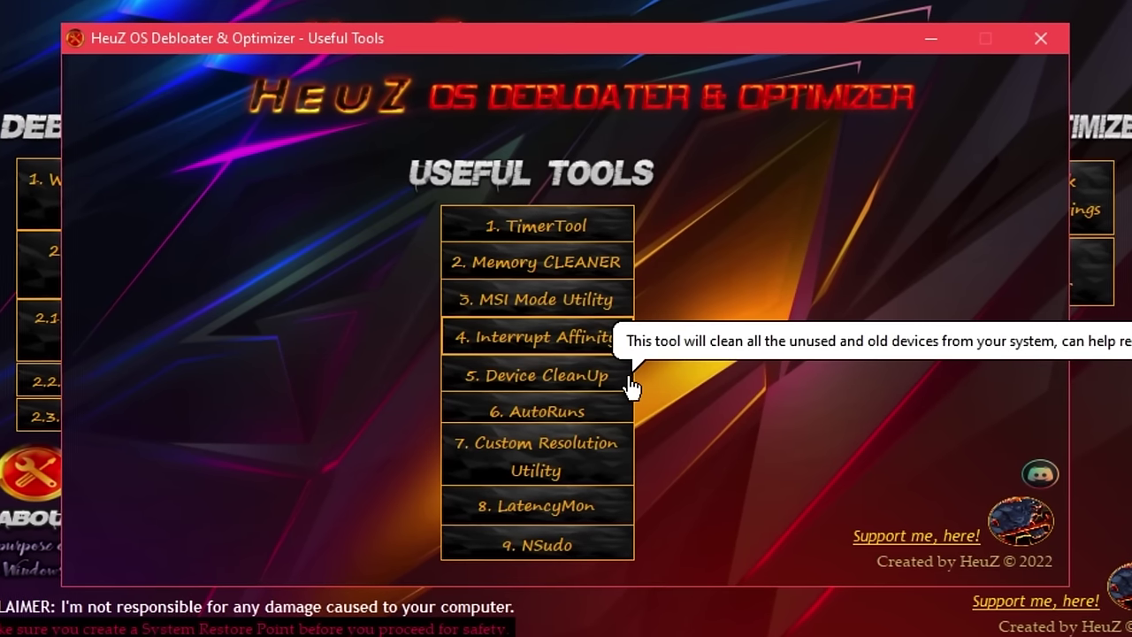
# Step: Launch Device CleanUp, remove all listed non-present devices, and close the tool
pyautogui.click(626, 380)
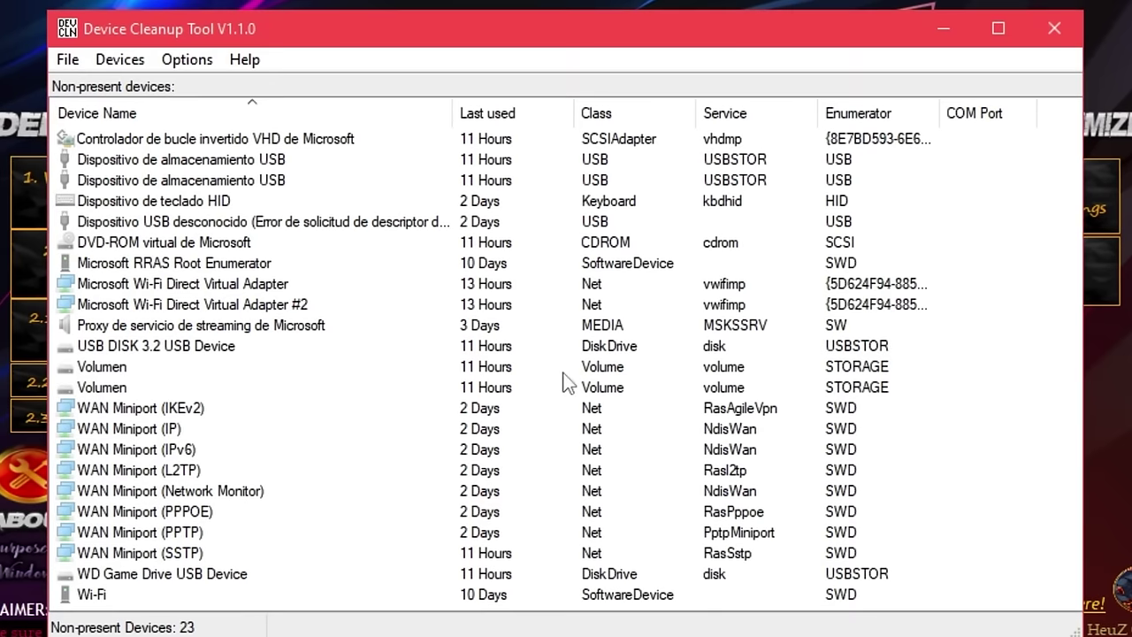
pyautogui.click(124, 138)
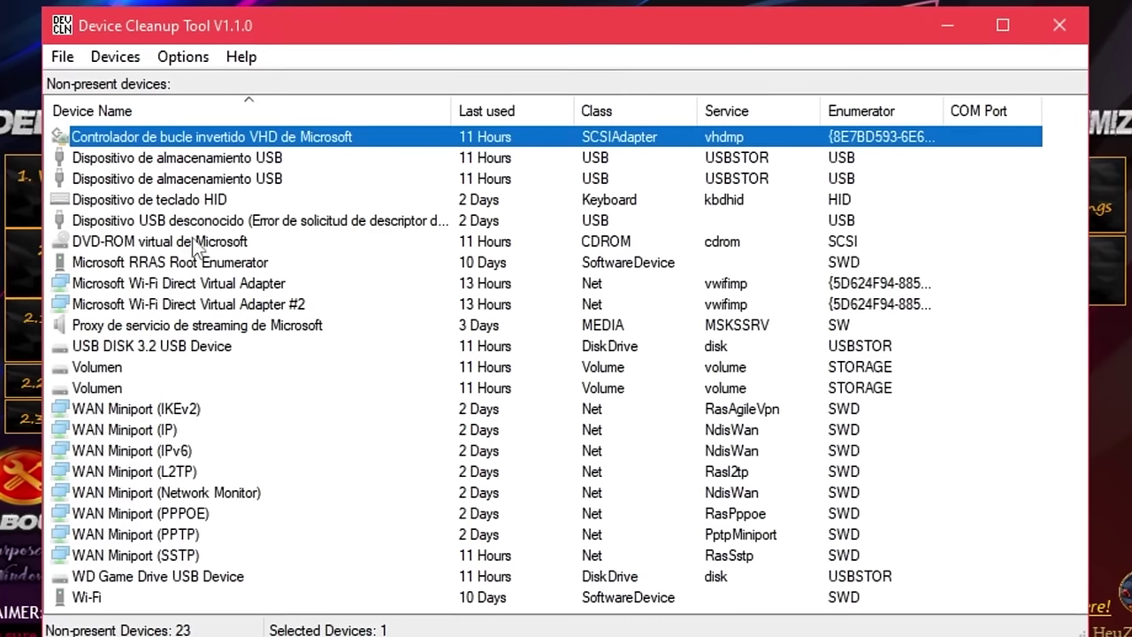
pyautogui.keyDown('shift'); pyautogui.click(101, 599); pyautogui.keyUp('shift')
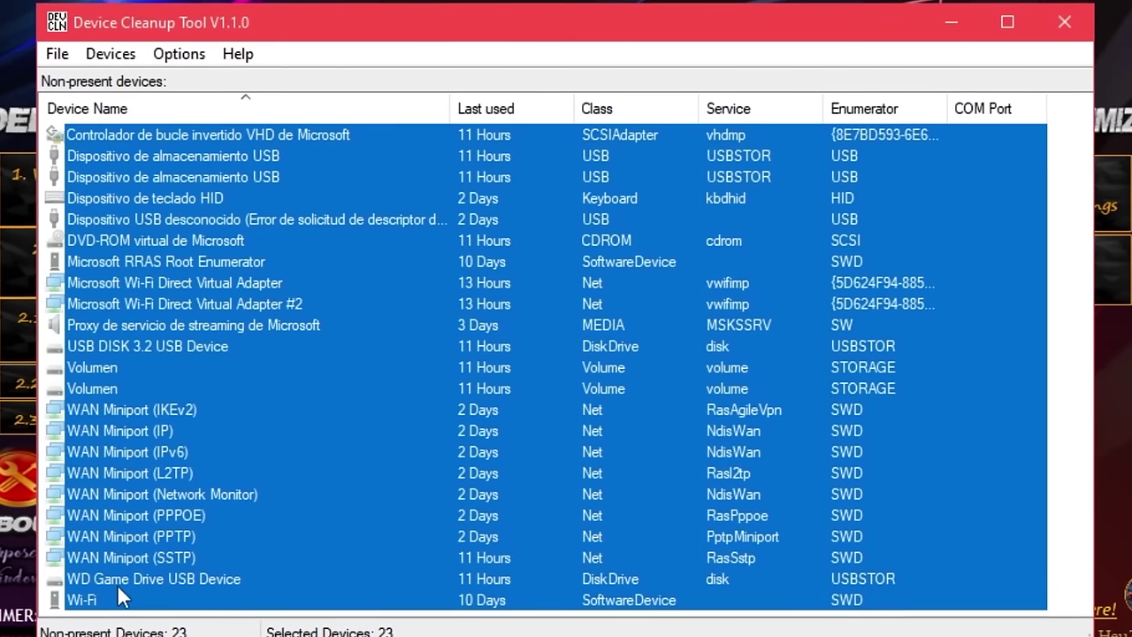
pyautogui.press('Delete')
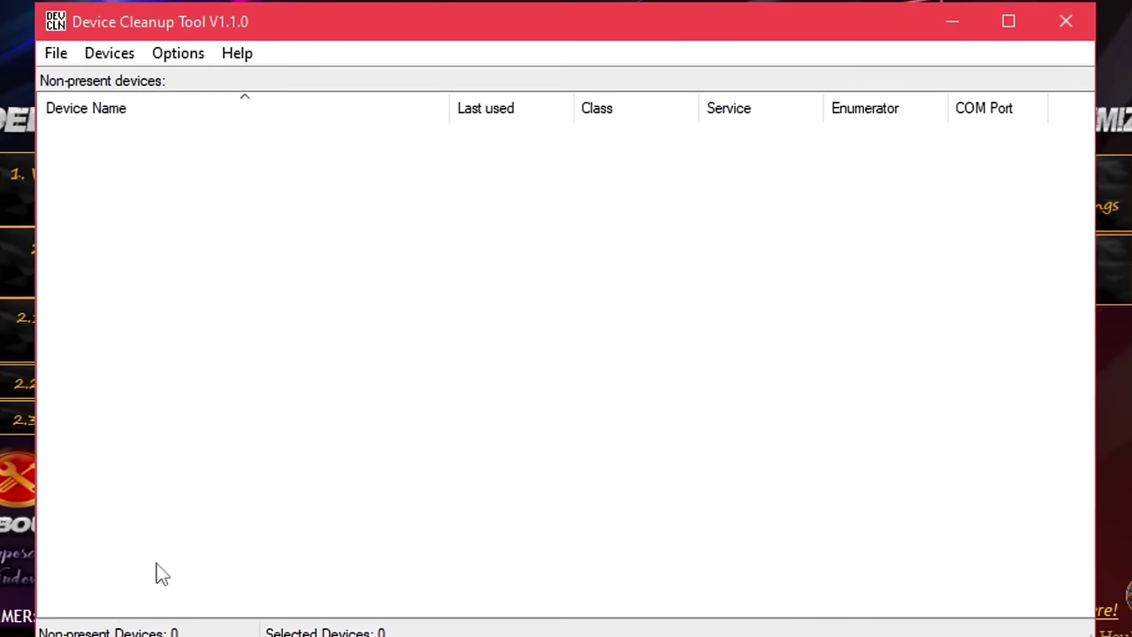
pyautogui.click(1069, 19)
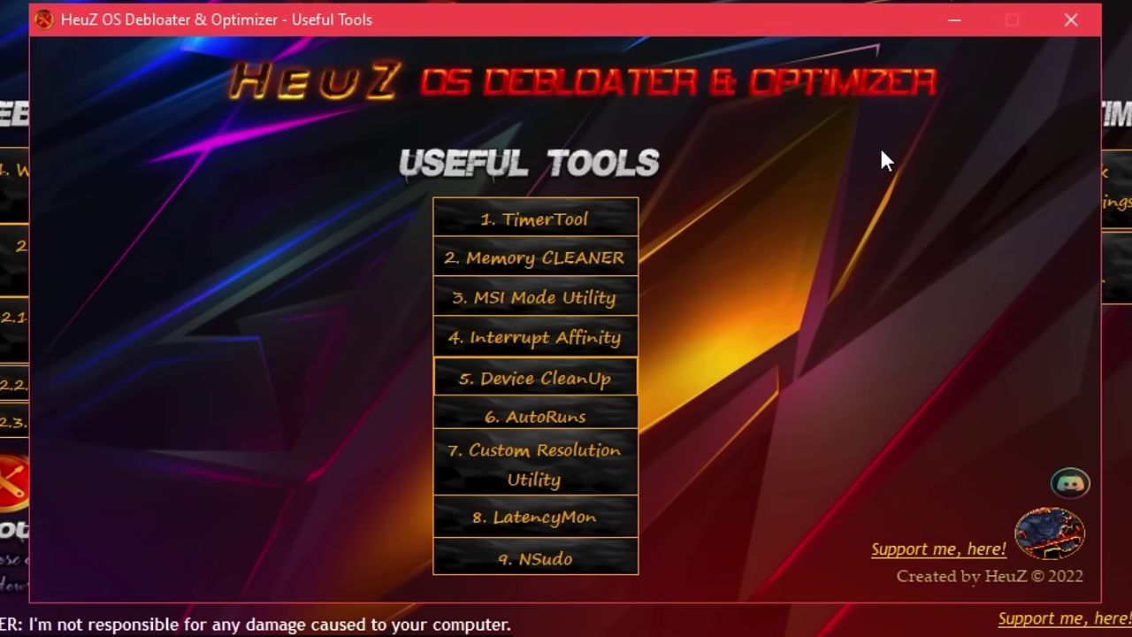
# Step: Open AutoRuns from the Useful Tools and view only its Logon startup entries
pyautogui.click(607, 420)
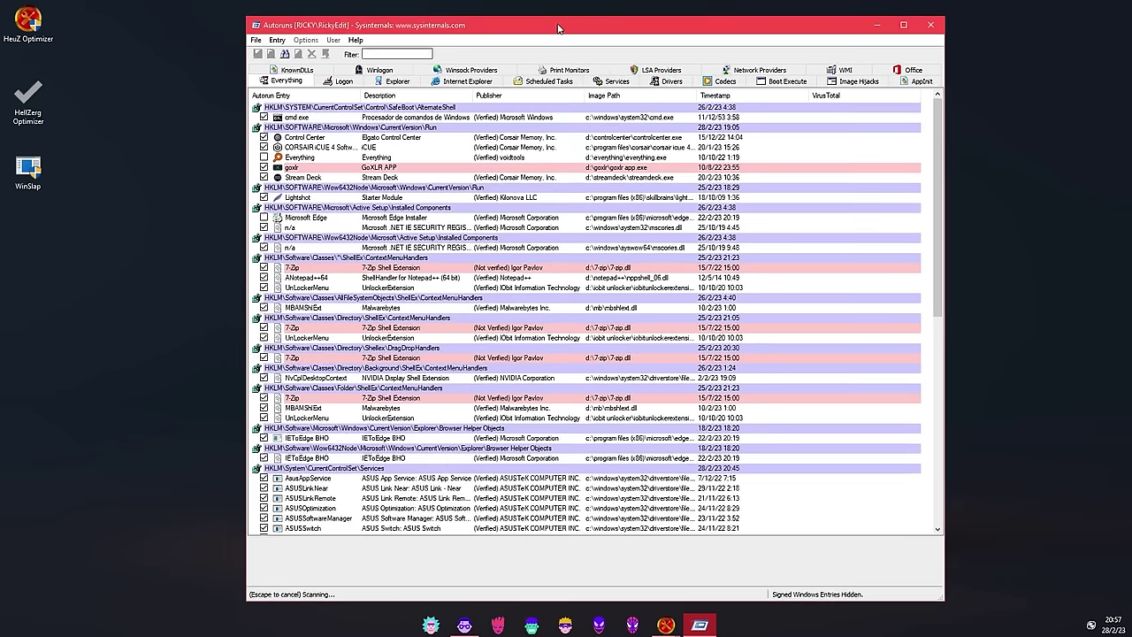
pyautogui.moveTo(558, 29); pyautogui.dragTo(553, 26)
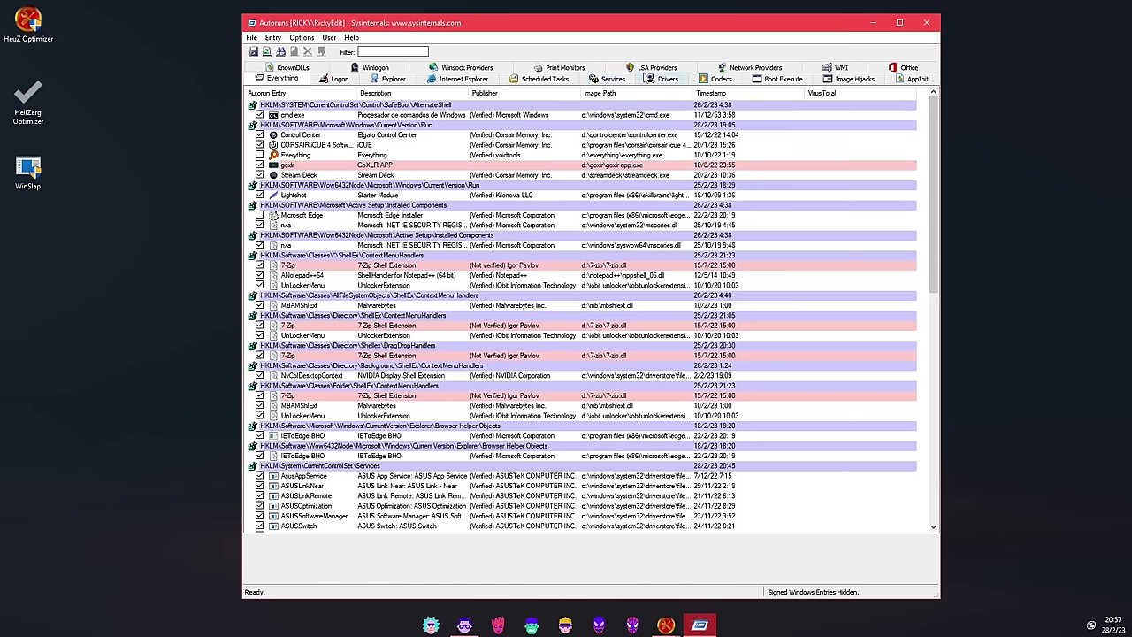
pyautogui.click(342, 80)
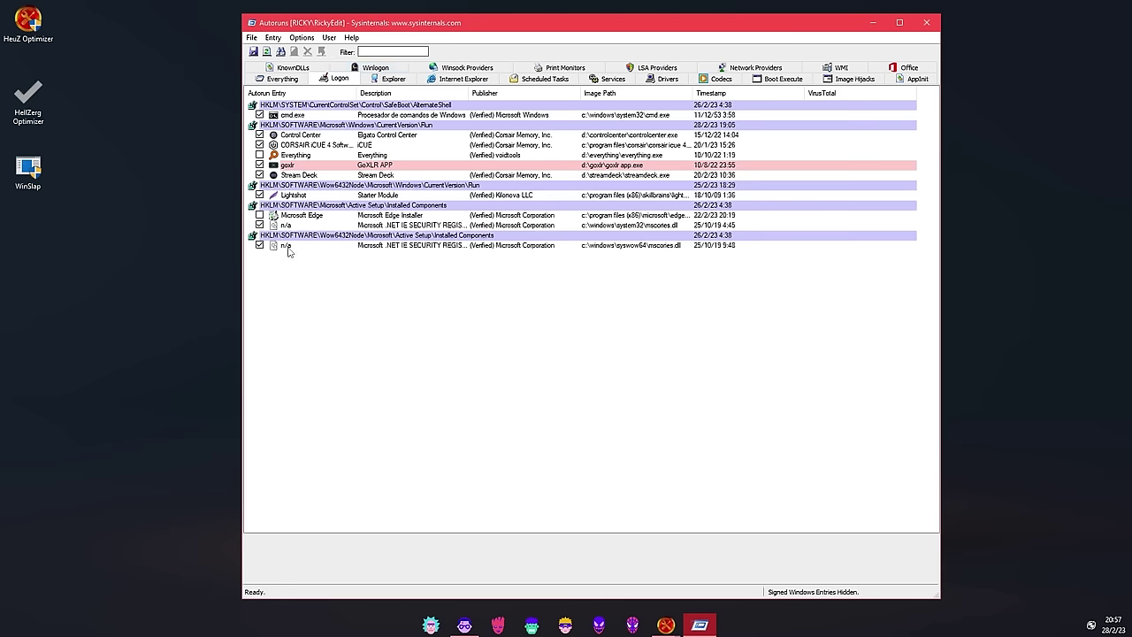
# Step: Open Task Manager to compare its startup items with the AutoRuns logon entries, and close it
pyautogui.rightClick(360, 630)
pyautogui.rightClick(397, 628)
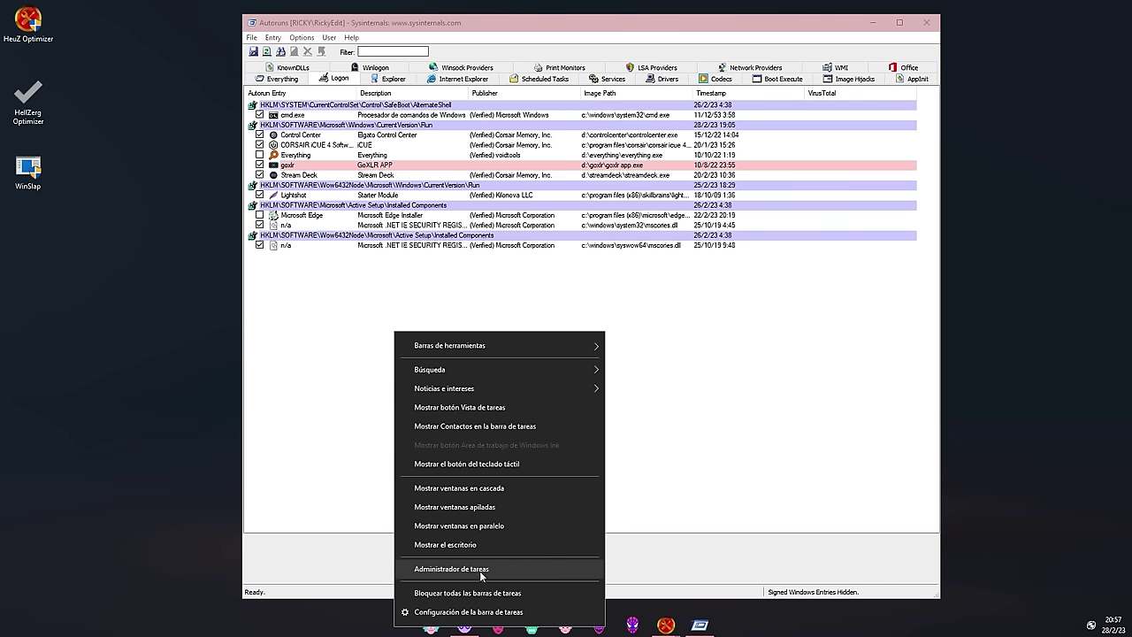
pyautogui.click(479, 571)
pyautogui.click(480, 244)
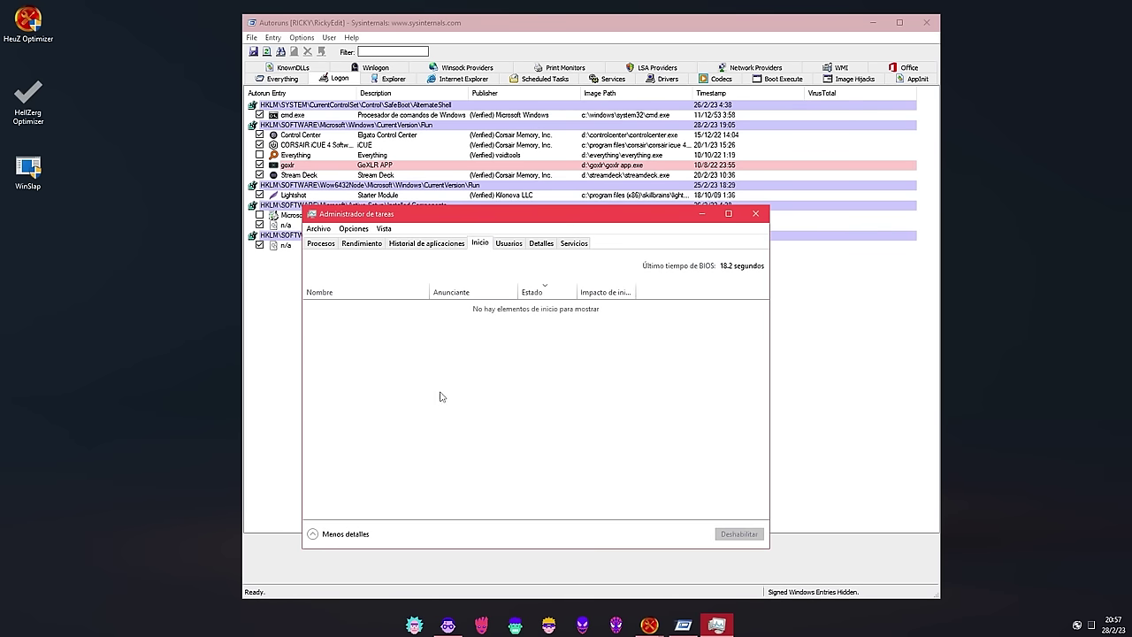
pyautogui.click(756, 215)
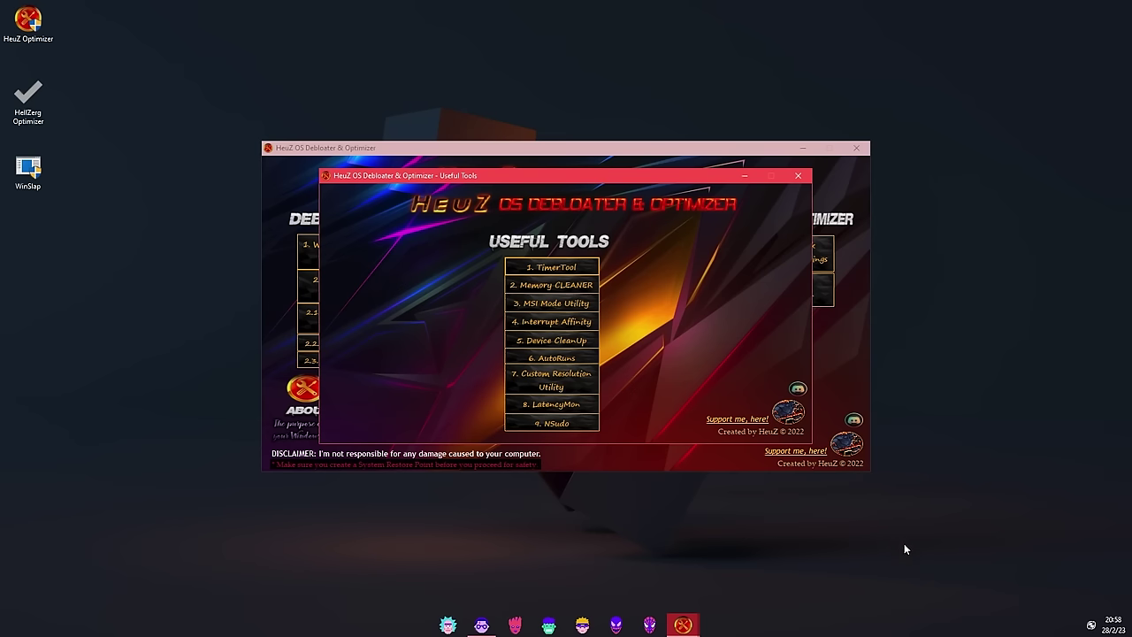
# Step: Restore the TimerTool window from the system tray and move it over the Useful Tools window to view its timer settings
pyautogui.click(1091, 625)
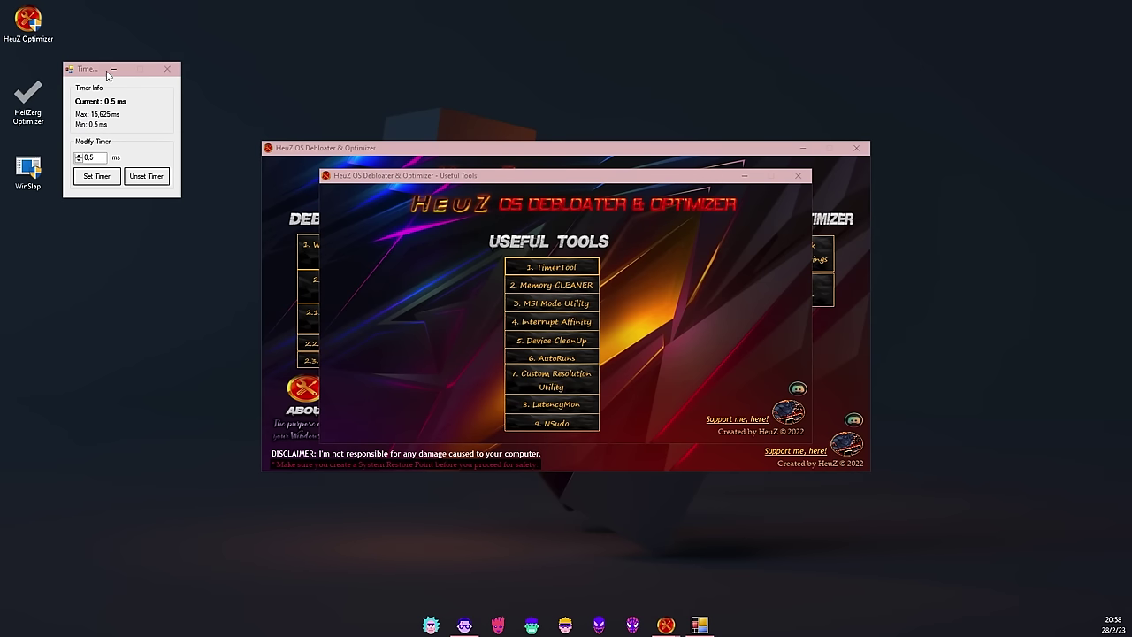
pyautogui.moveTo(99, 70); pyautogui.dragTo(521, 223)
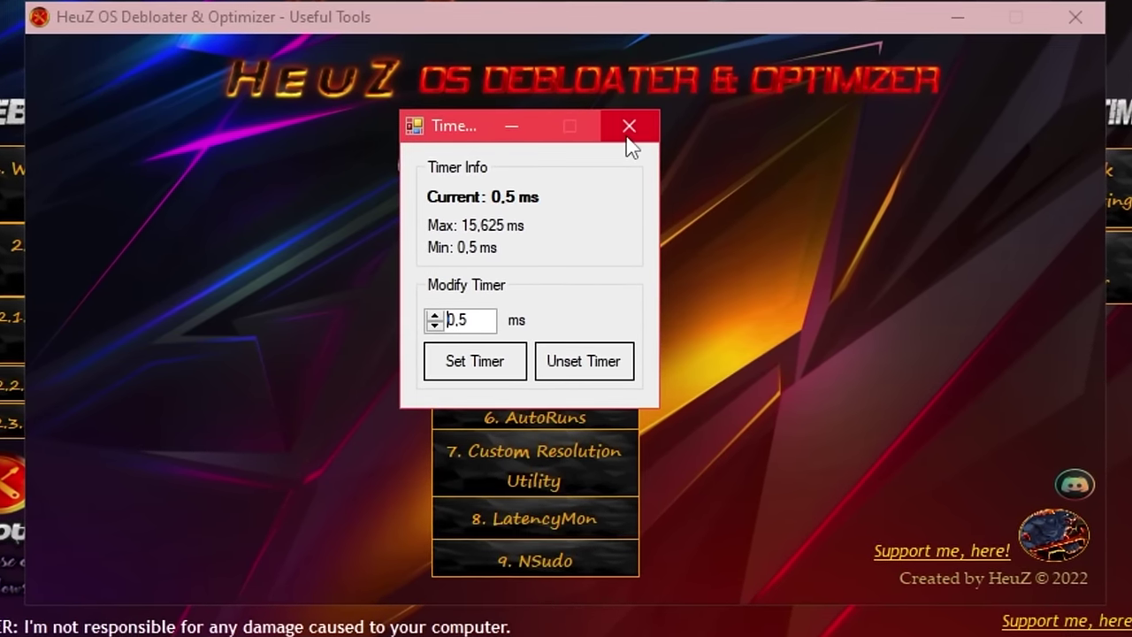
# Step: Close TimerTool, open the Custom Resolution Utility to view the monitor's resolution lists, and close it
pyautogui.click(629, 126)
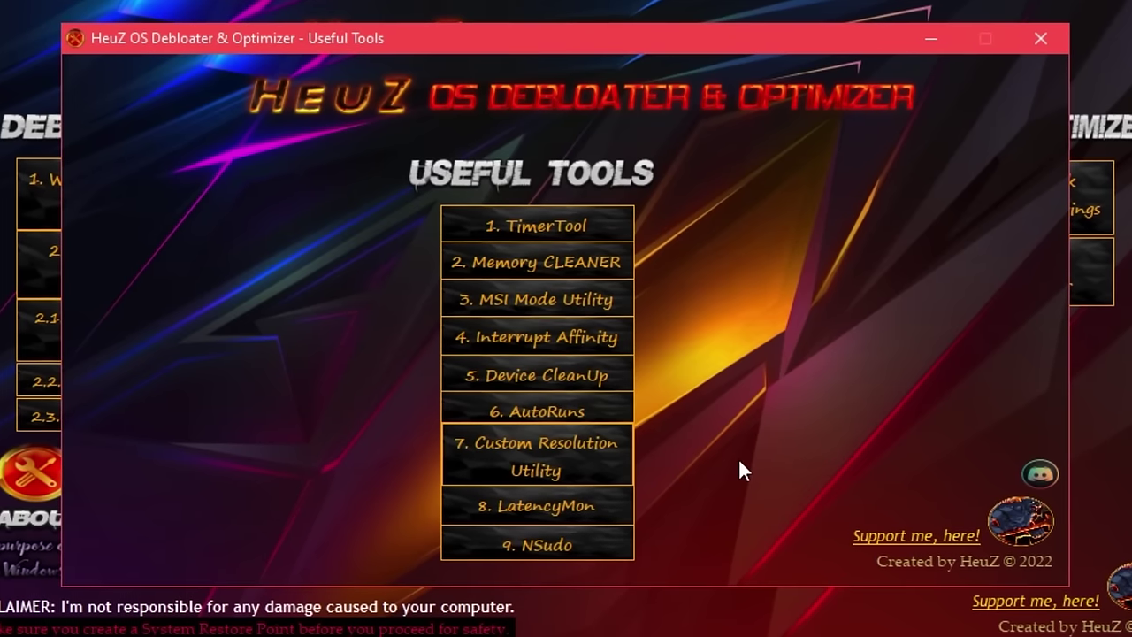
pyautogui.click(611, 477)
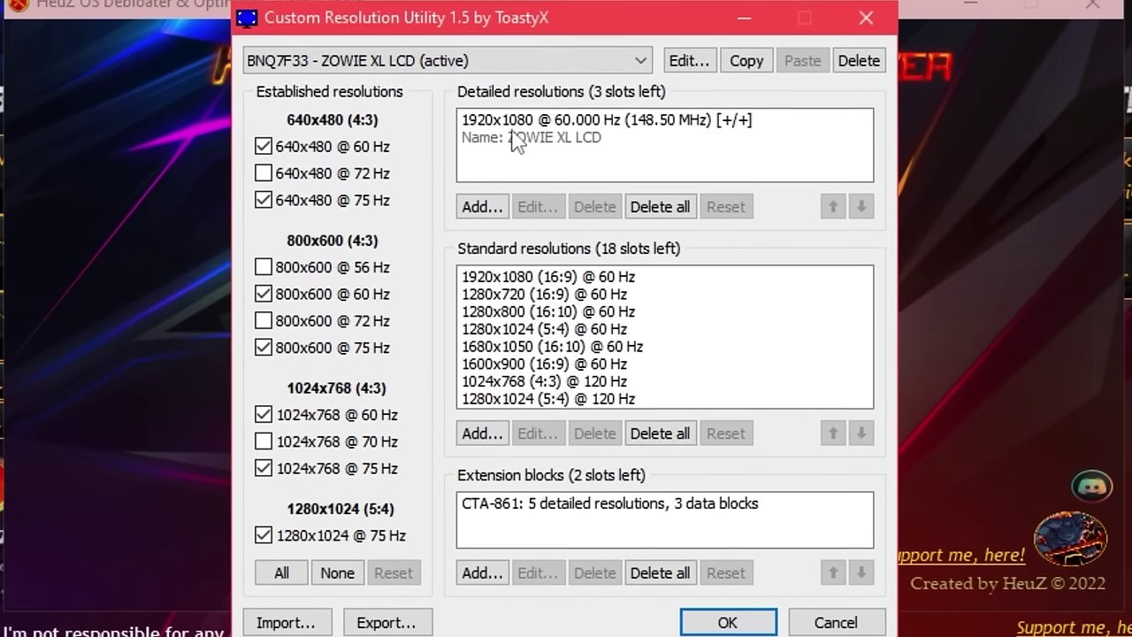
pyautogui.click(866, 19)
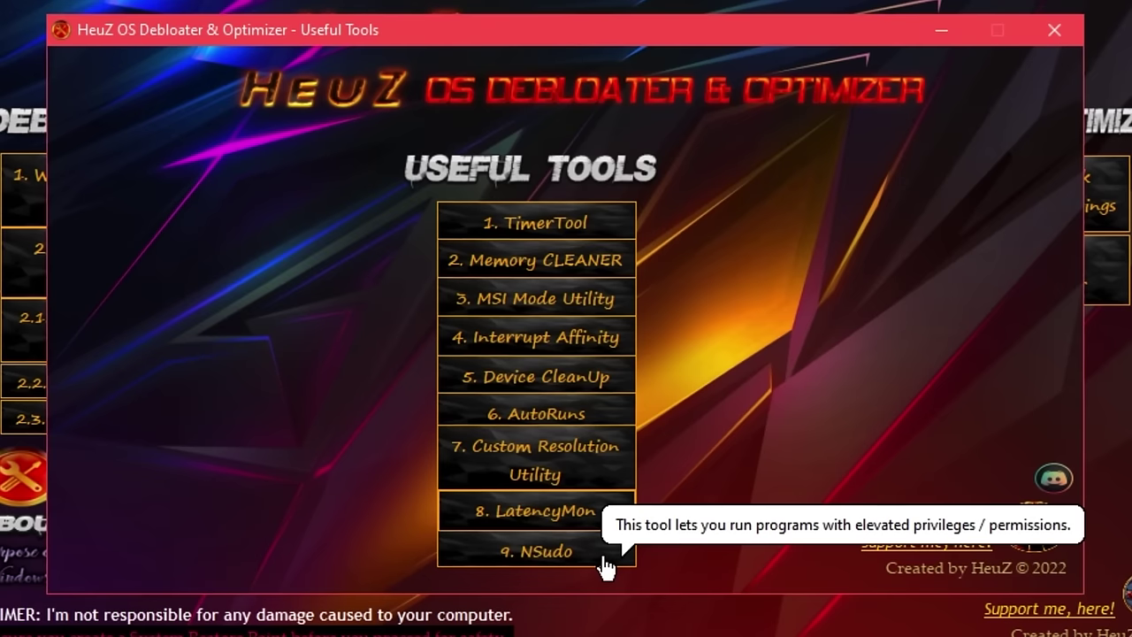
# Step: Launch NSudo, run "D:\Desktop\WinSlap.exe" with the TrustedInstaller user, and close the WinSlap window
pyautogui.click(604, 557)
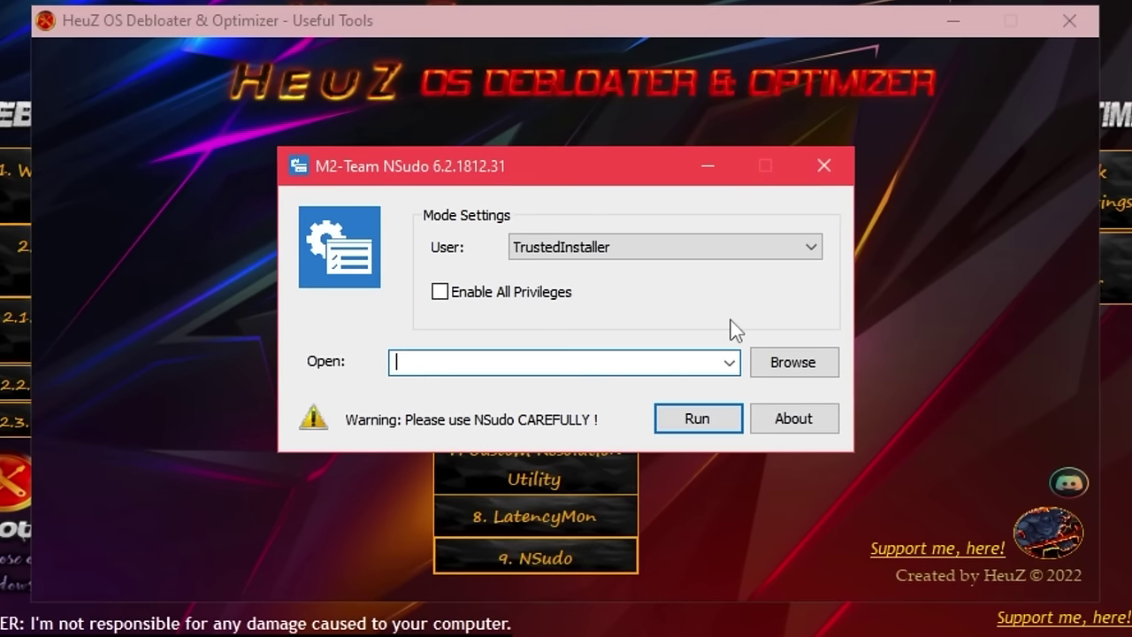
pyautogui.click(677, 248)
pyautogui.click(676, 247)
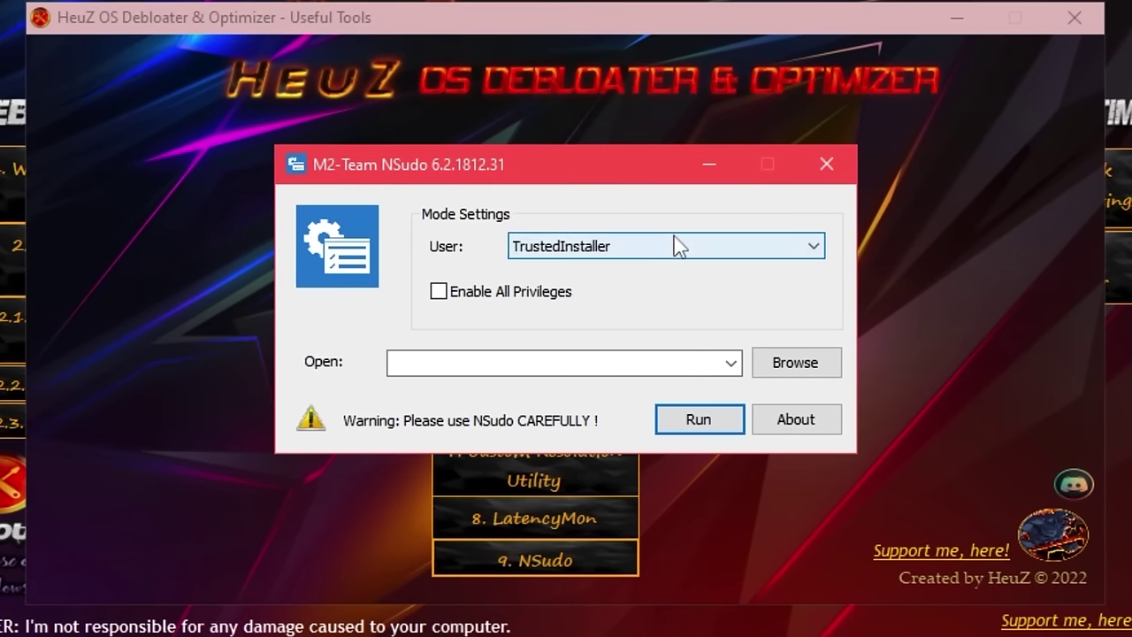
pyautogui.moveTo(473, 368); pyautogui.dragTo(474, 367)
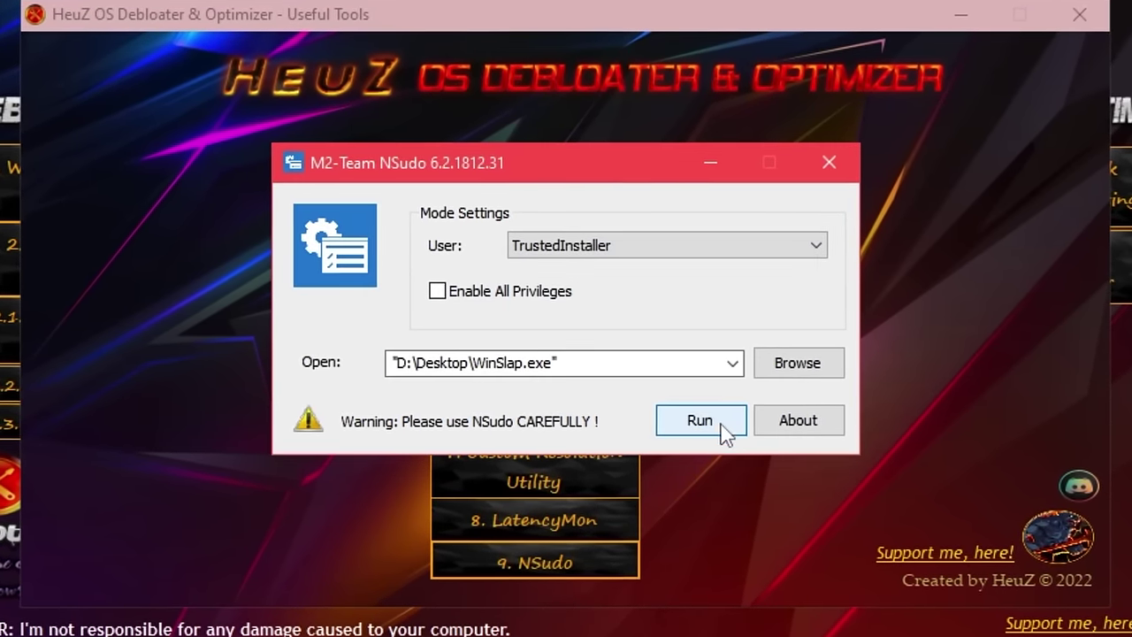
pyautogui.click(715, 428)
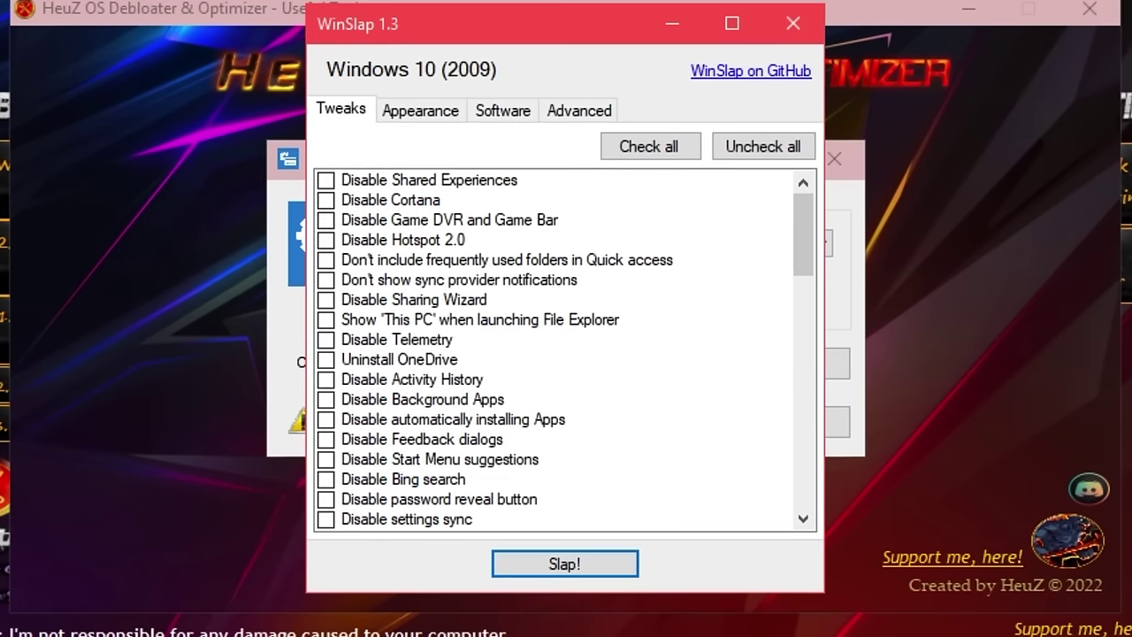
pyautogui.click(792, 24)
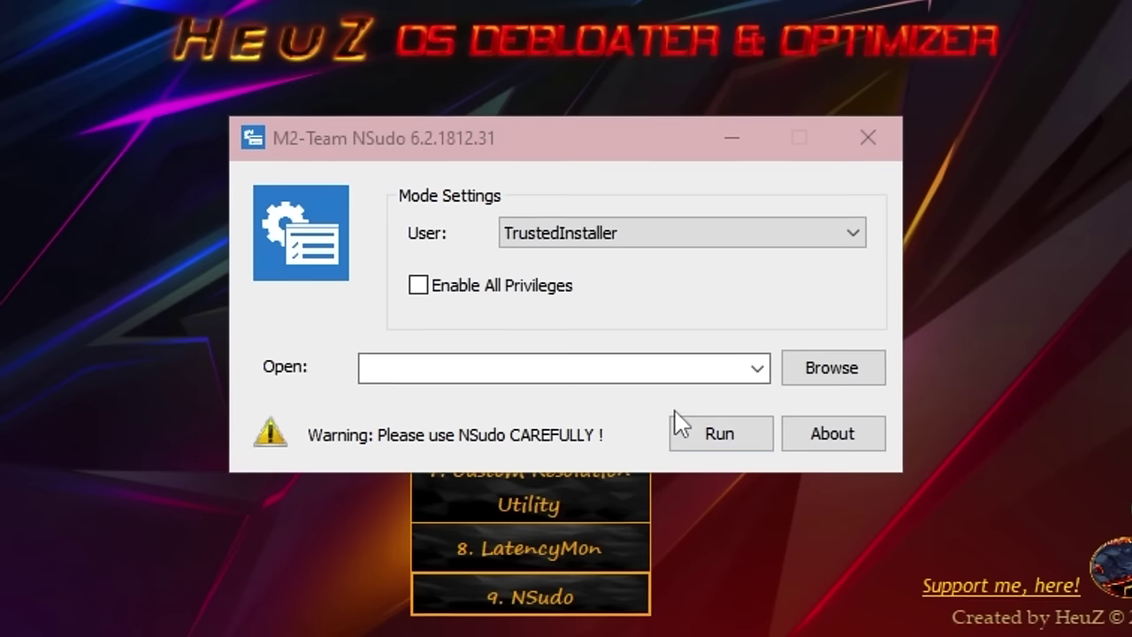
pyautogui.click(732, 365)
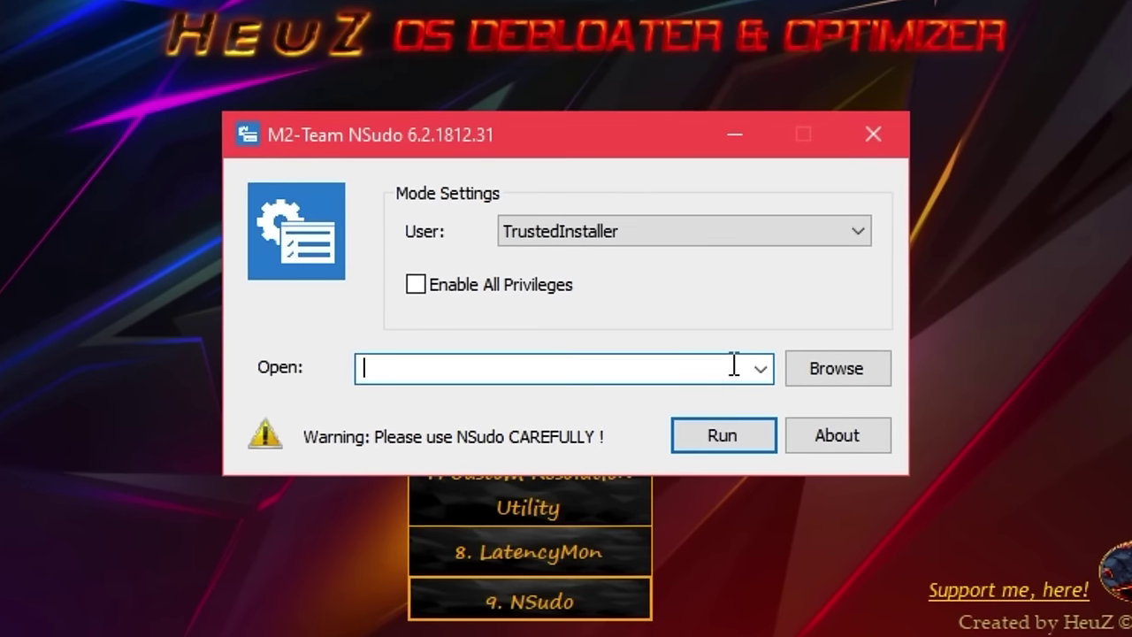
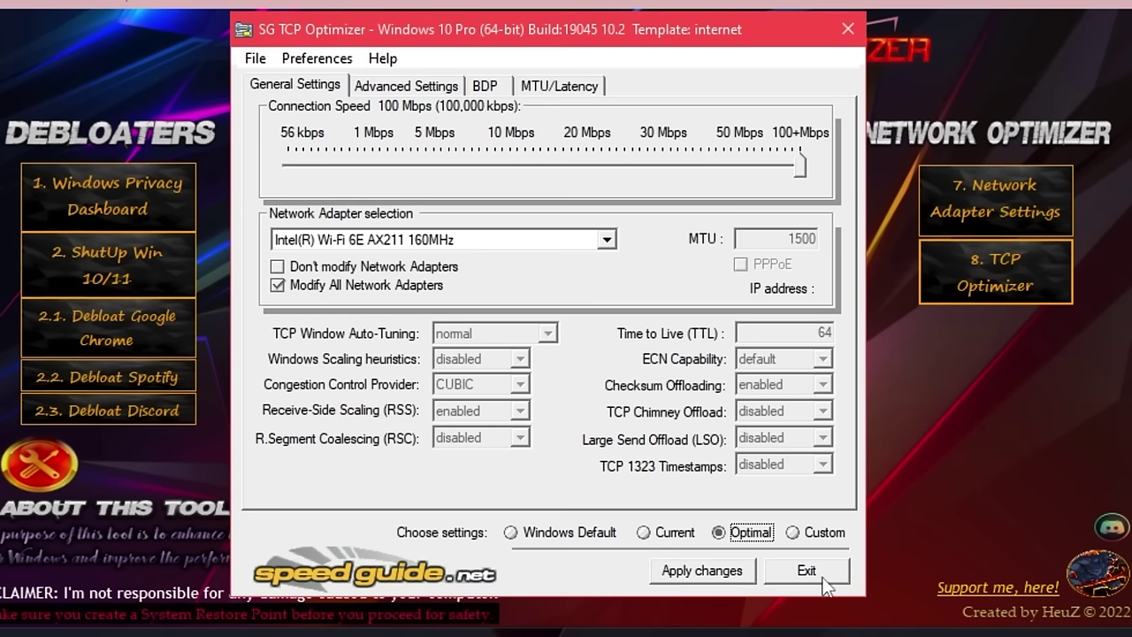
# Step: Exit TCP Optimizer and the HeuZ tool, and run HellZerg Optimizer from the desktop as administrator
pyautogui.click(820, 575)
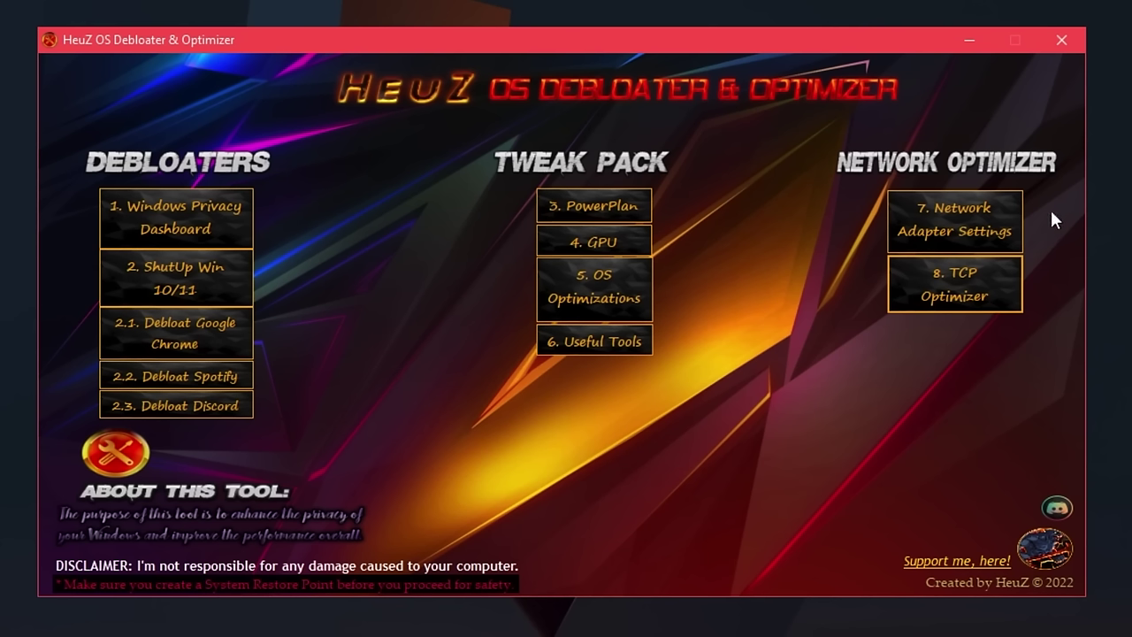
pyautogui.click(1060, 40)
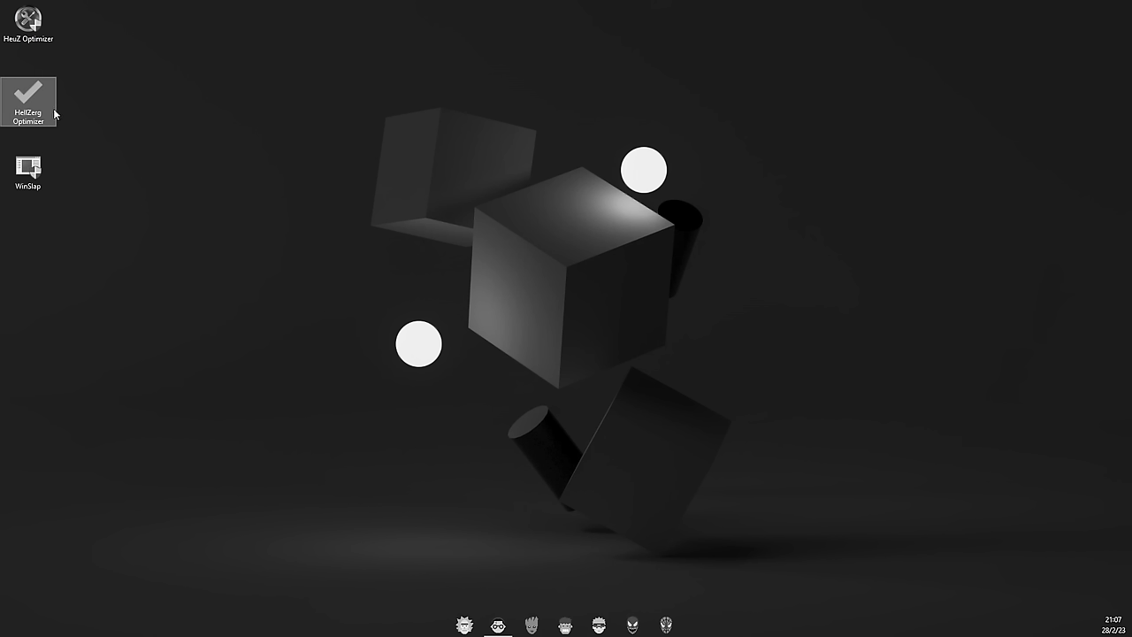
pyautogui.rightClick(43, 101)
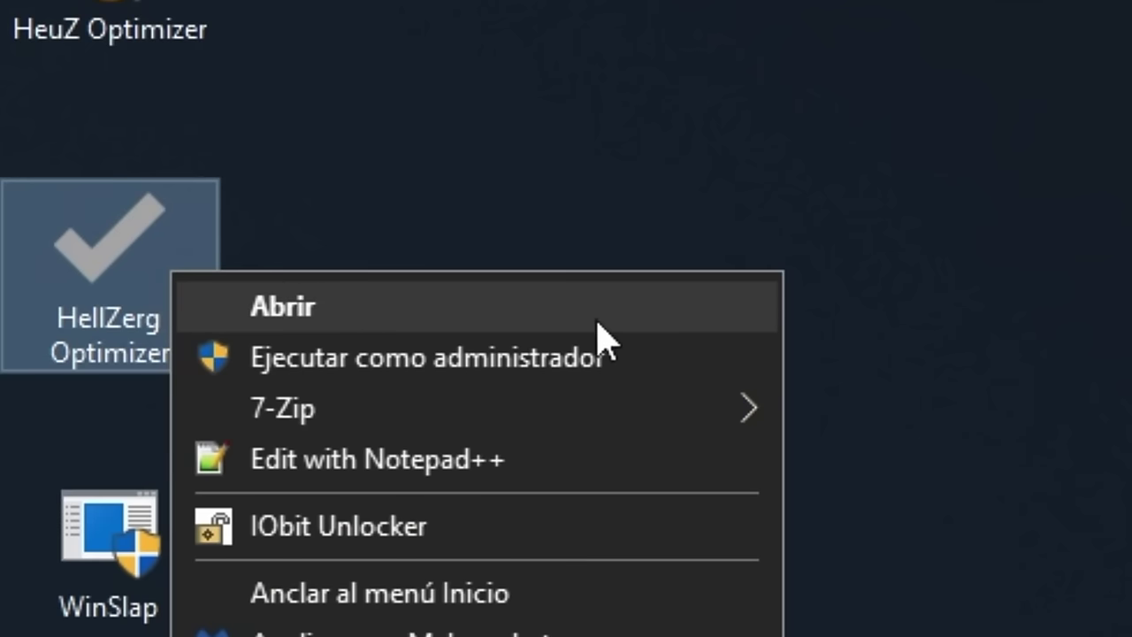
pyautogui.click(678, 371)
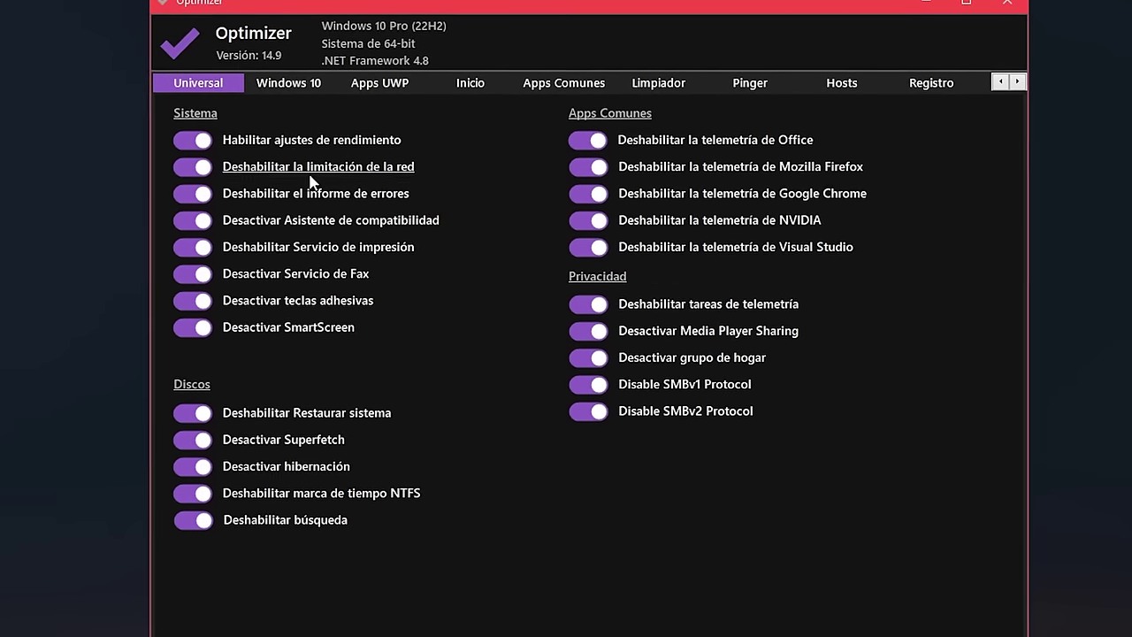
# Step: Read the descriptions of the Habilitar ajustes de rendimiento and Desactivar SmartScreen tweaks and close them
pyautogui.click(266, 142)
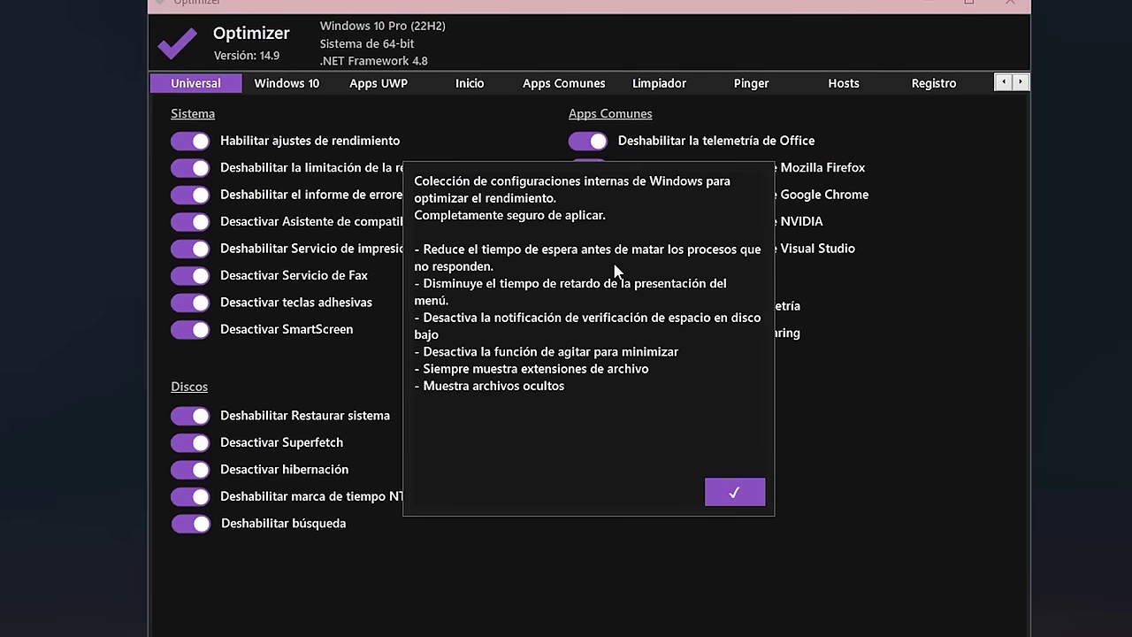
pyautogui.moveTo(551, 442); pyautogui.dragTo(429, 194)
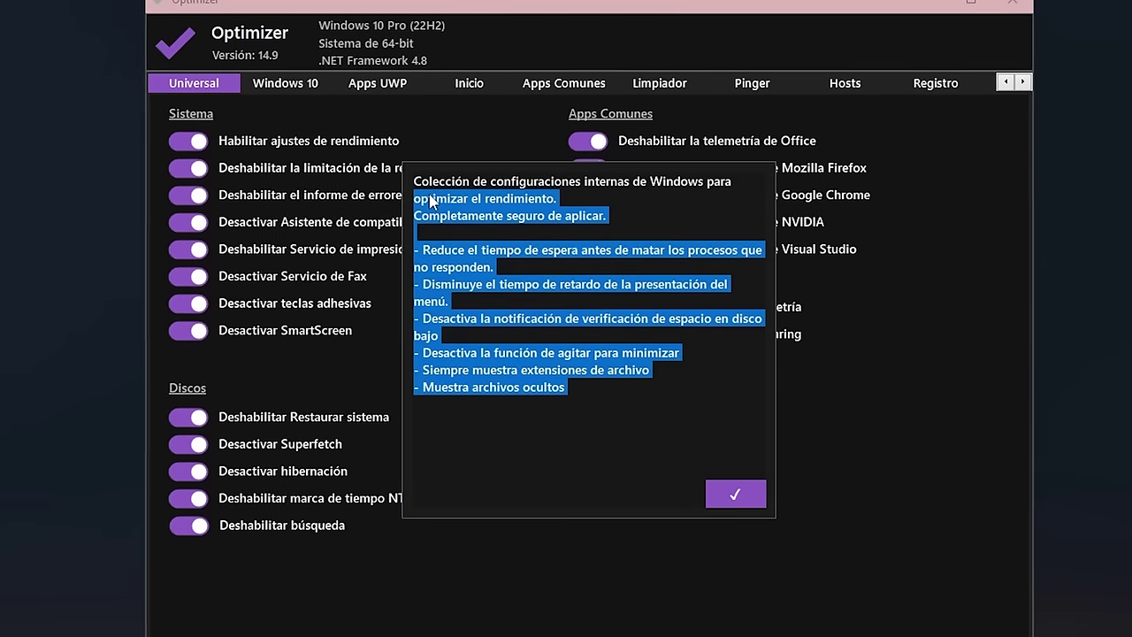
pyautogui.click(734, 494)
pyautogui.click(285, 332)
pyautogui.click(734, 494)
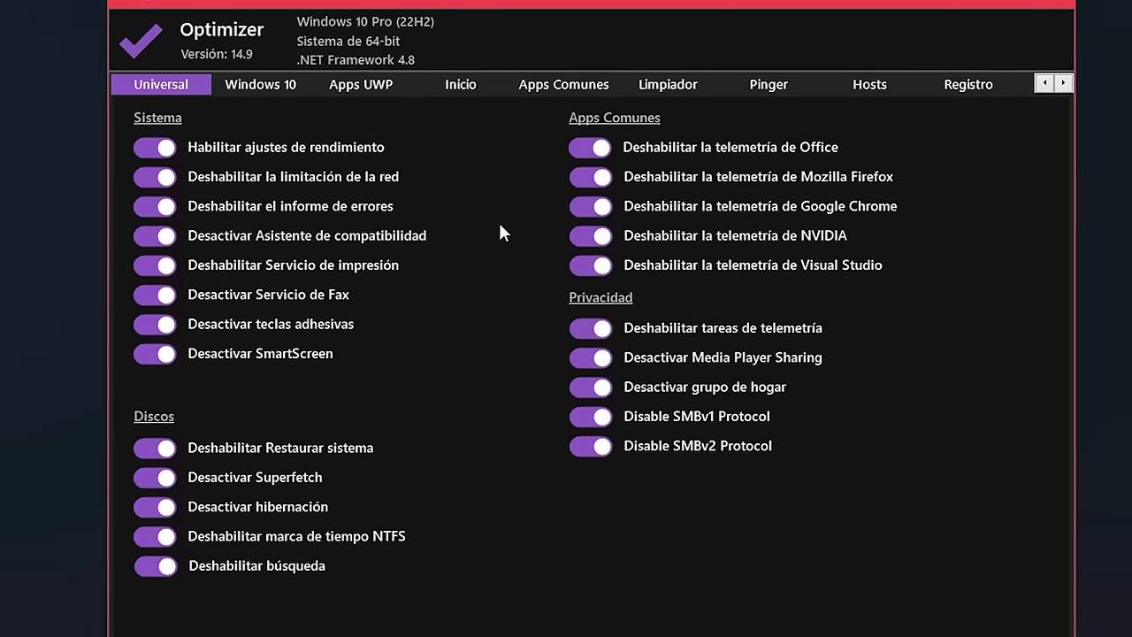
# Step: Show Optimizer's Windows 10 tweaks, search Windows for "ajustes", and open the Privacy category in Windows Settings
pyautogui.click(262, 84)
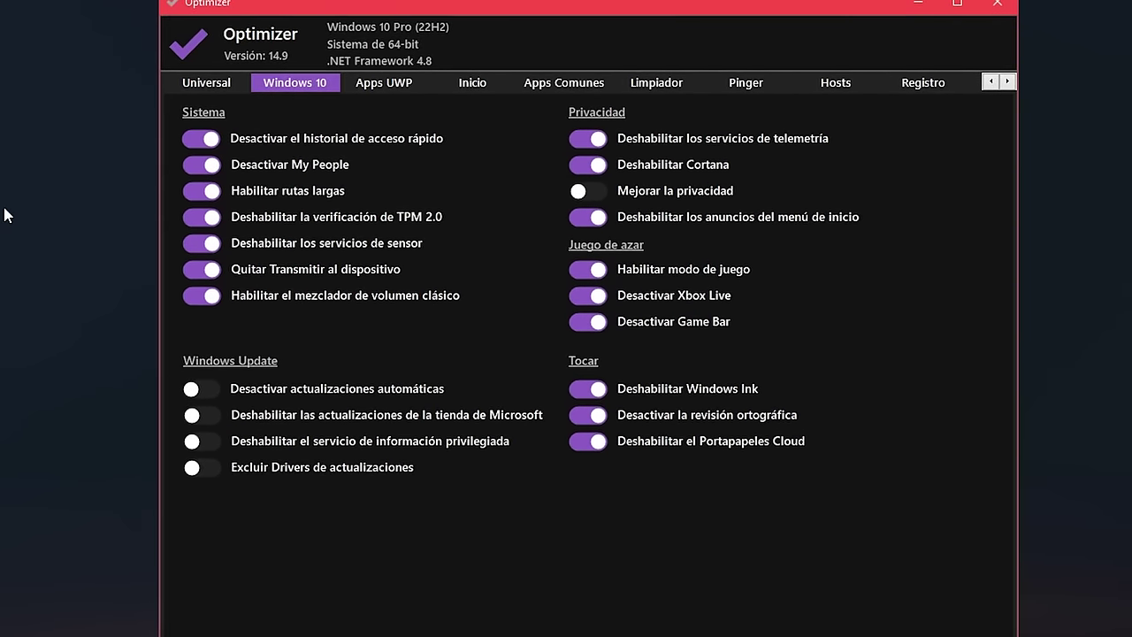
pyautogui.press('super')
pyautogui.write('aj')
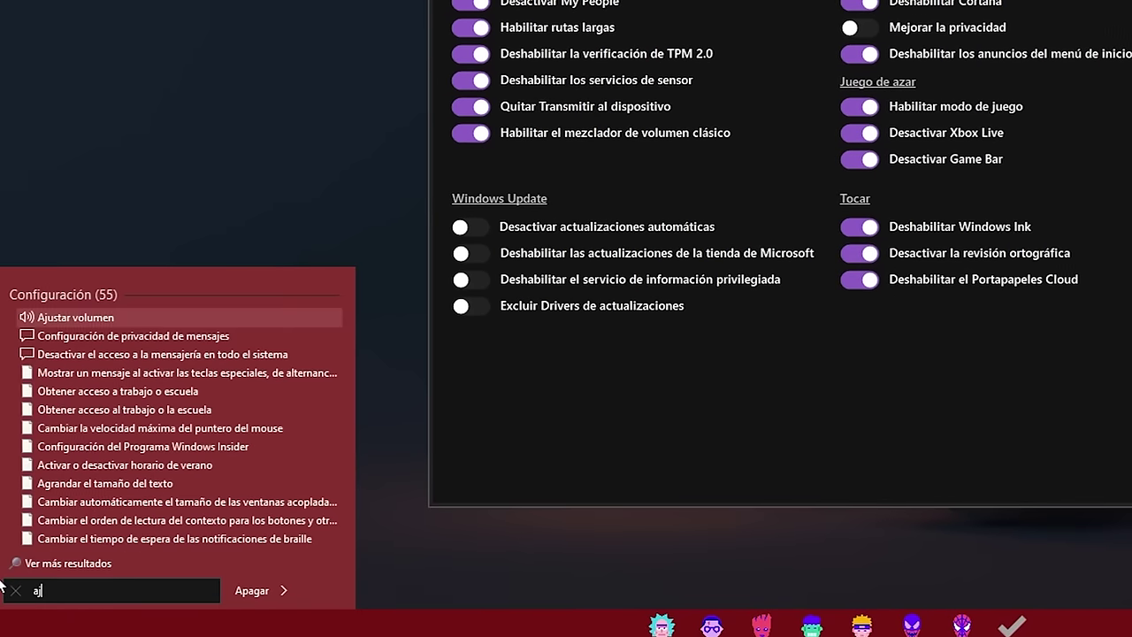
pyautogui.write('ustes')
pyautogui.click(219, 352)
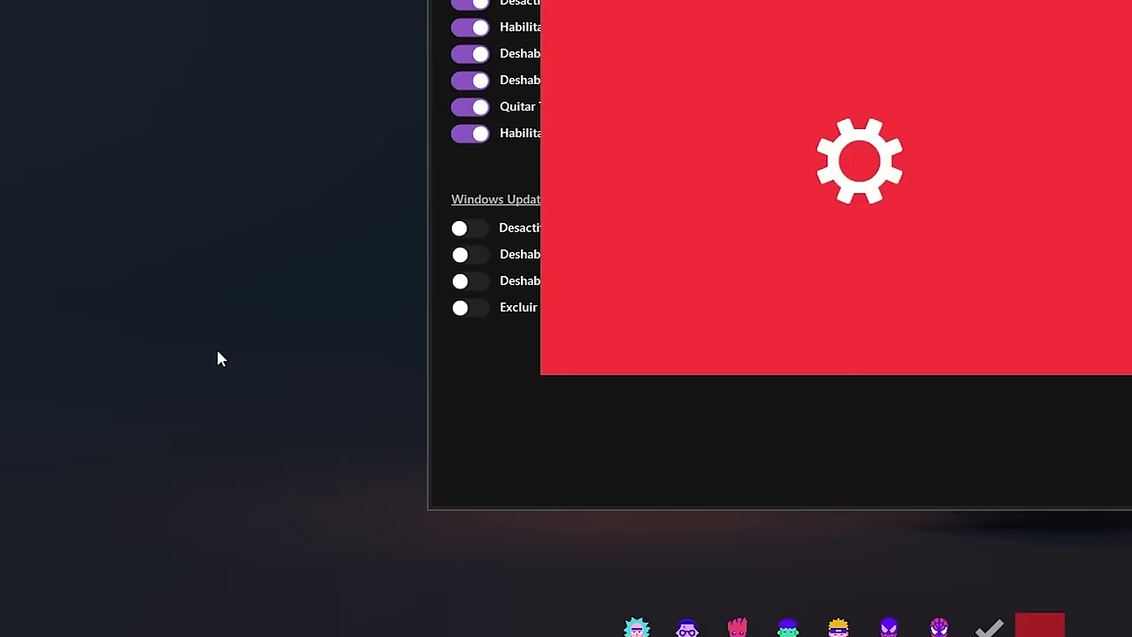
pyautogui.click(630, 9)
pyautogui.scroll(-3, 931, 151)
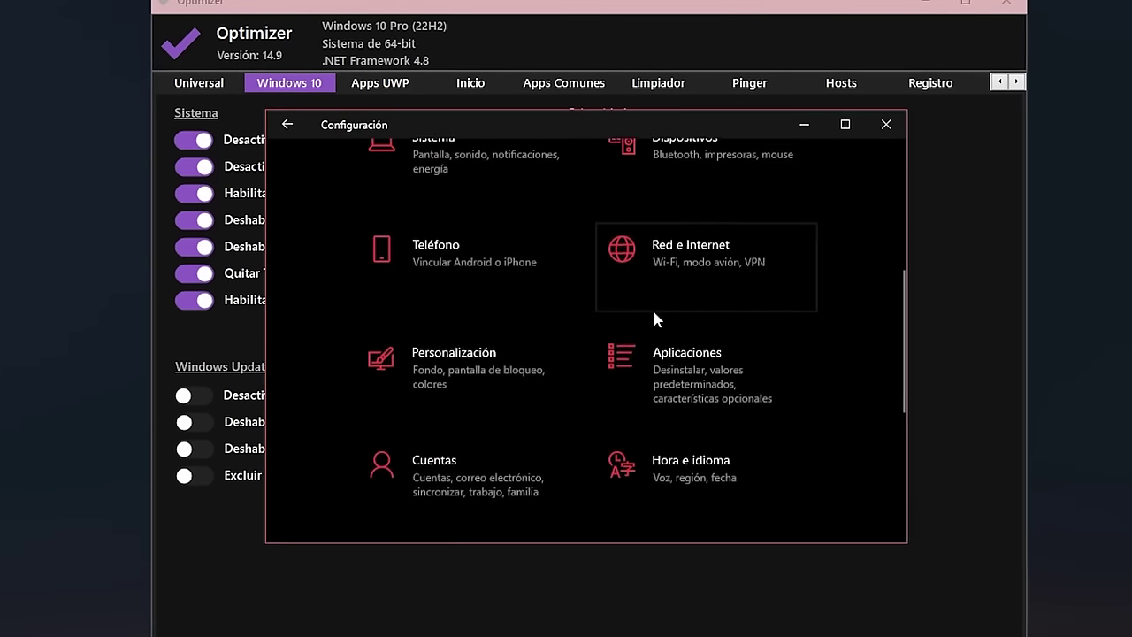
pyautogui.scroll(-3, 655, 319)
pyautogui.click(664, 358)
# Step: Examine the voice activation and notification permissions in a maximized Settings window, and open the device's notification access option
pyautogui.scroll(-4, 401, 380)
pyautogui.click(358, 501)
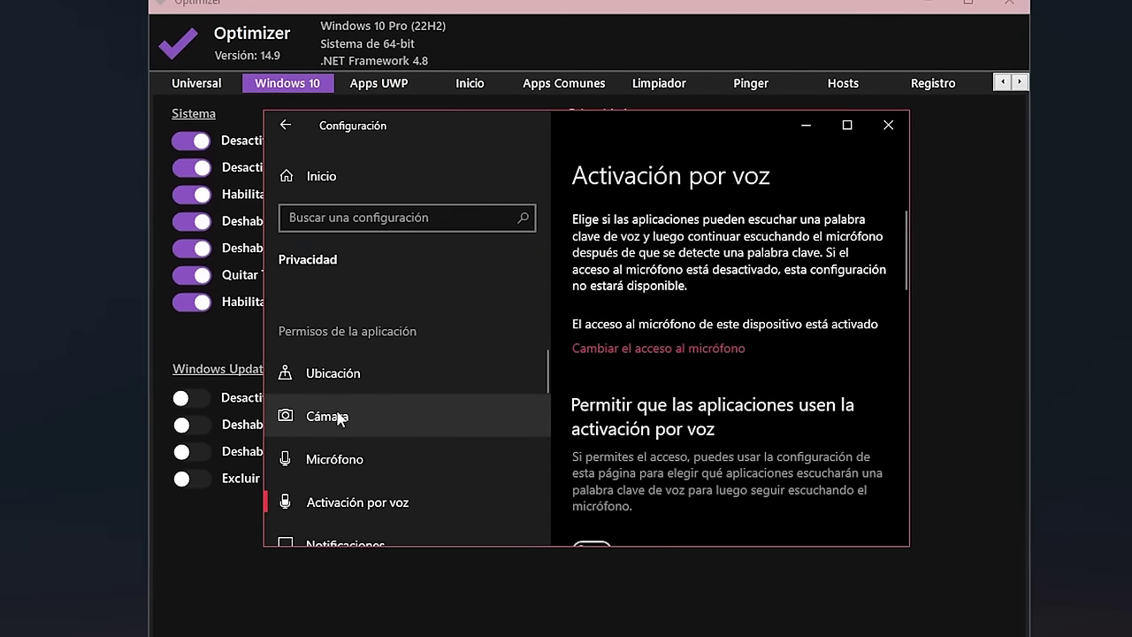
pyautogui.scroll(-4, 339, 418)
pyautogui.click(328, 359)
pyautogui.scroll(-2, 379, 398)
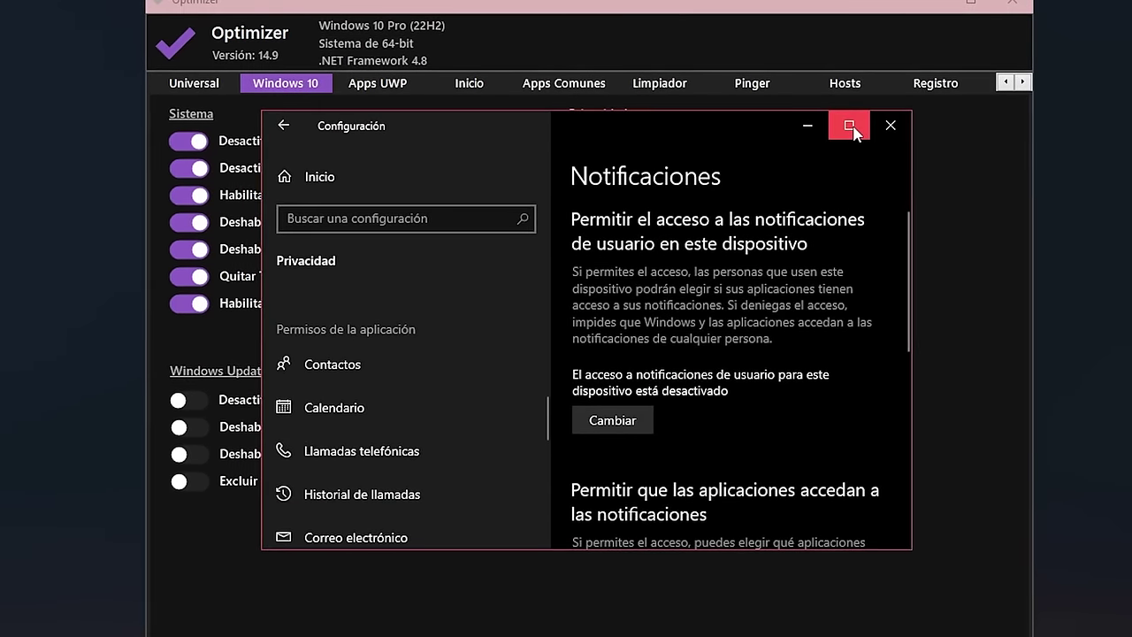
pyautogui.click(851, 126)
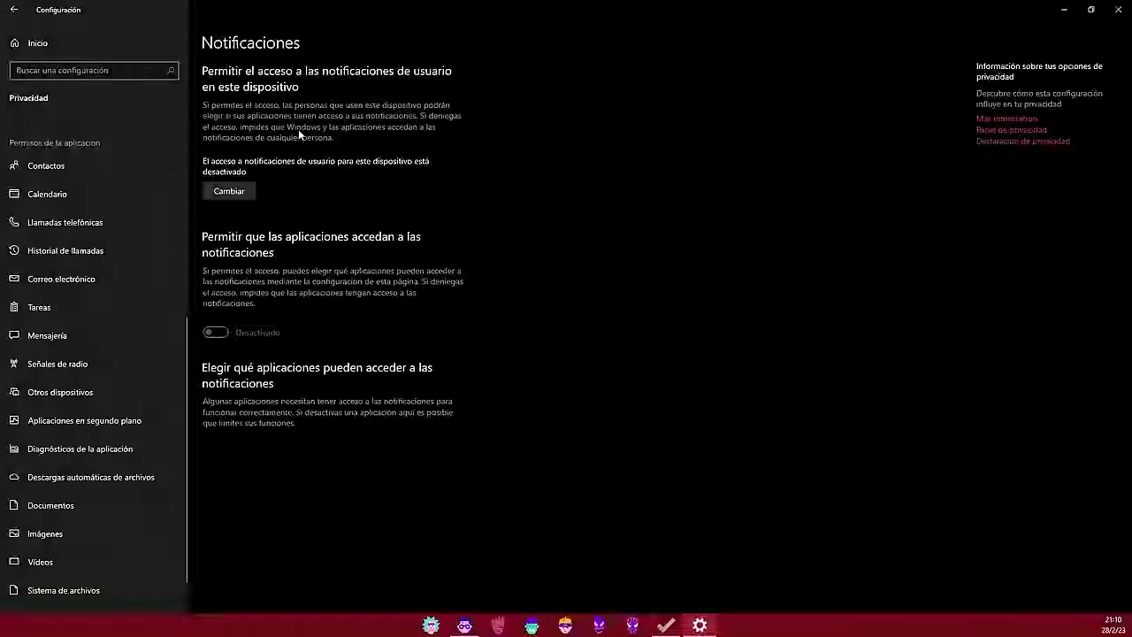
pyautogui.click(229, 190)
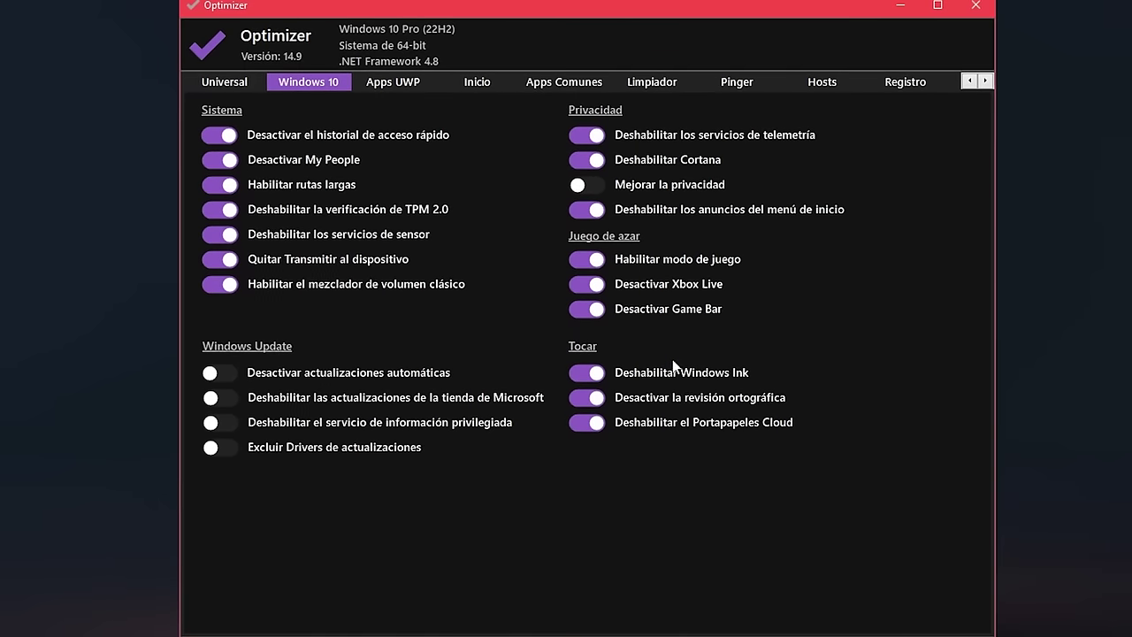
# Step: Read the description of the Deshabilitar Windows Ink tweak in Optimizer and close it
pyautogui.click(702, 375)
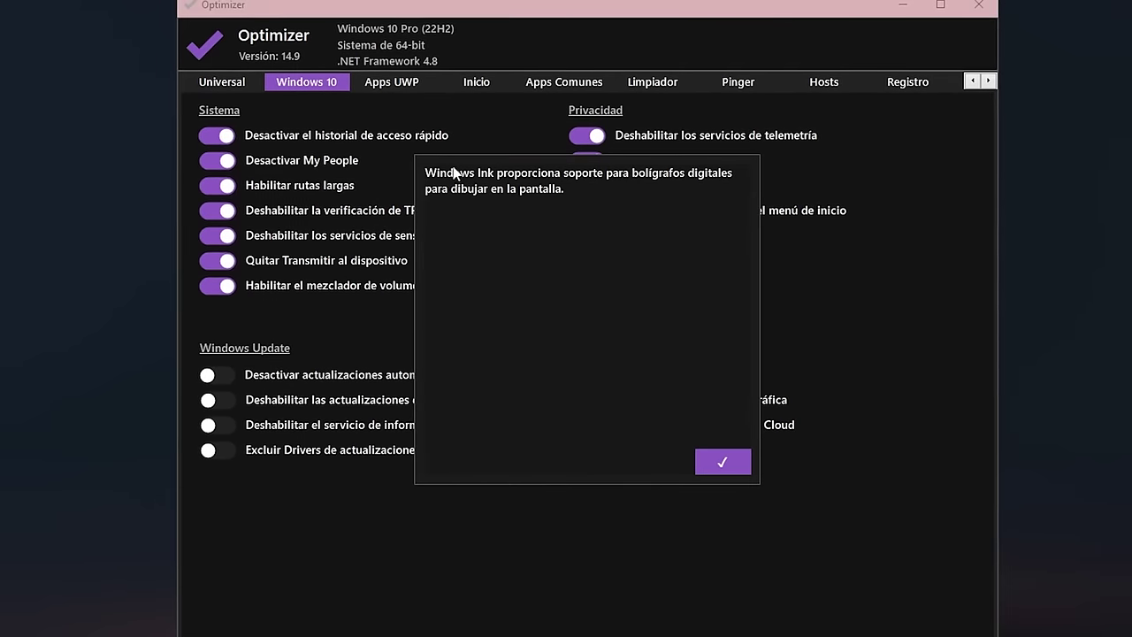
pyautogui.moveTo(604, 210); pyautogui.dragTo(456, 176)
pyautogui.click(726, 465)
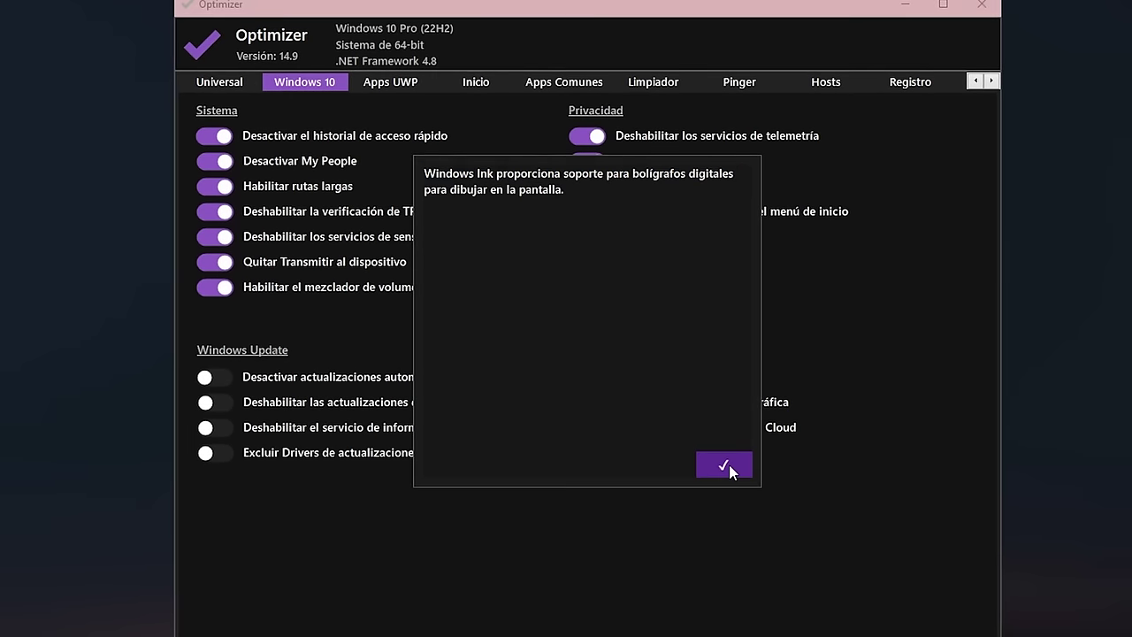
# Step: Turn off Solo desinstalables for the UWP apps and look through the full app list
pyautogui.click(388, 82)
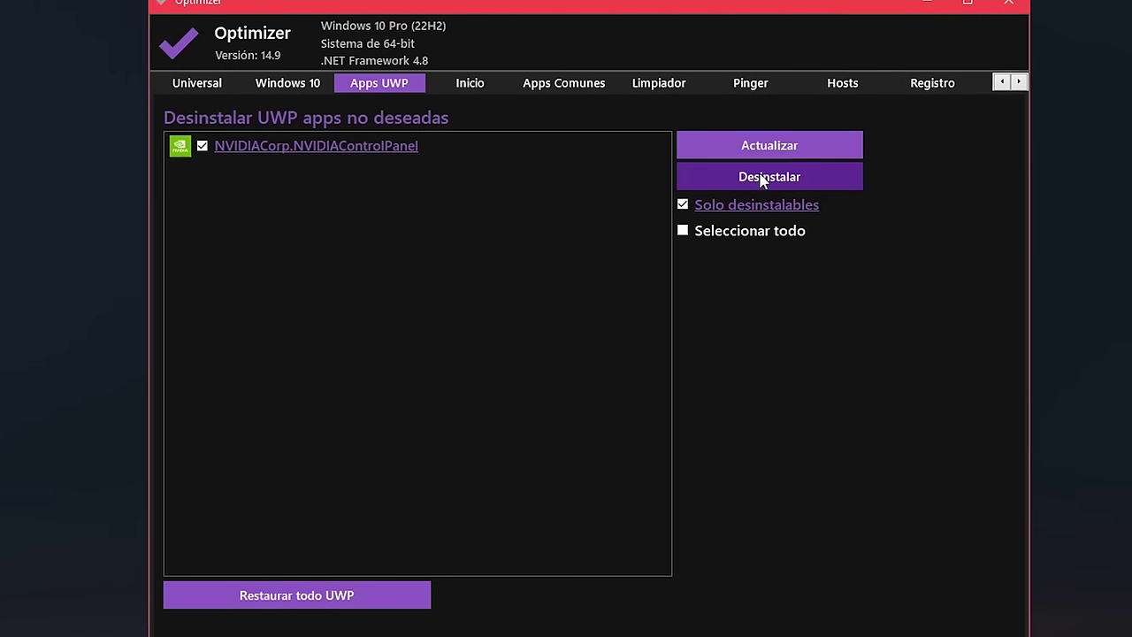
pyautogui.click(698, 211)
pyautogui.scroll(-10, 336, 222)
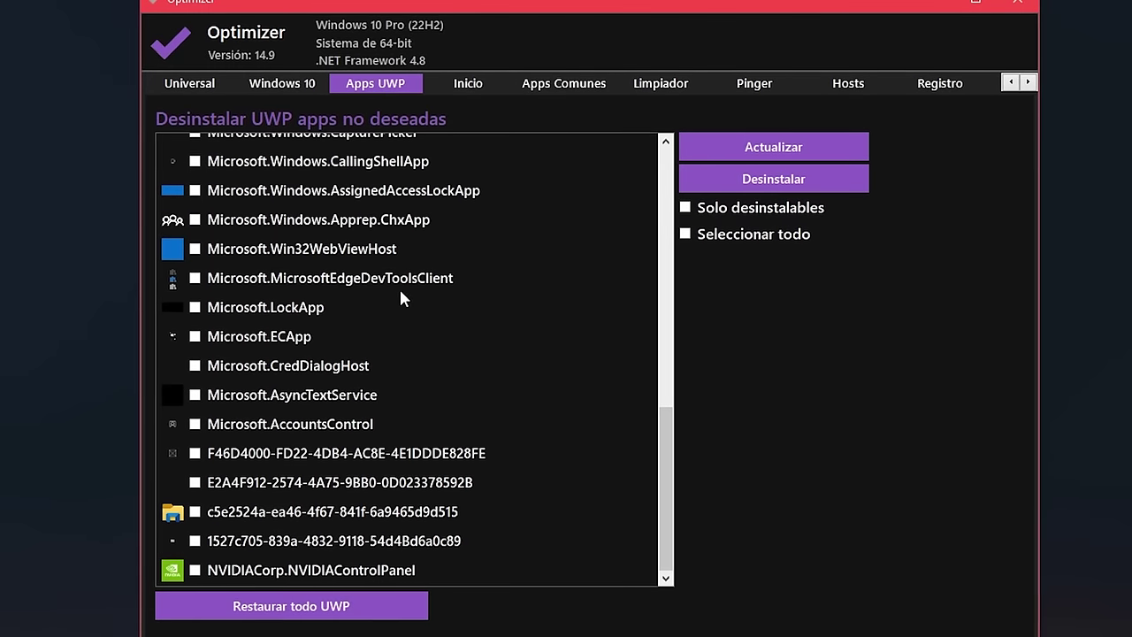
pyautogui.scroll(8, 399, 298)
pyautogui.scroll(-5, 365, 298)
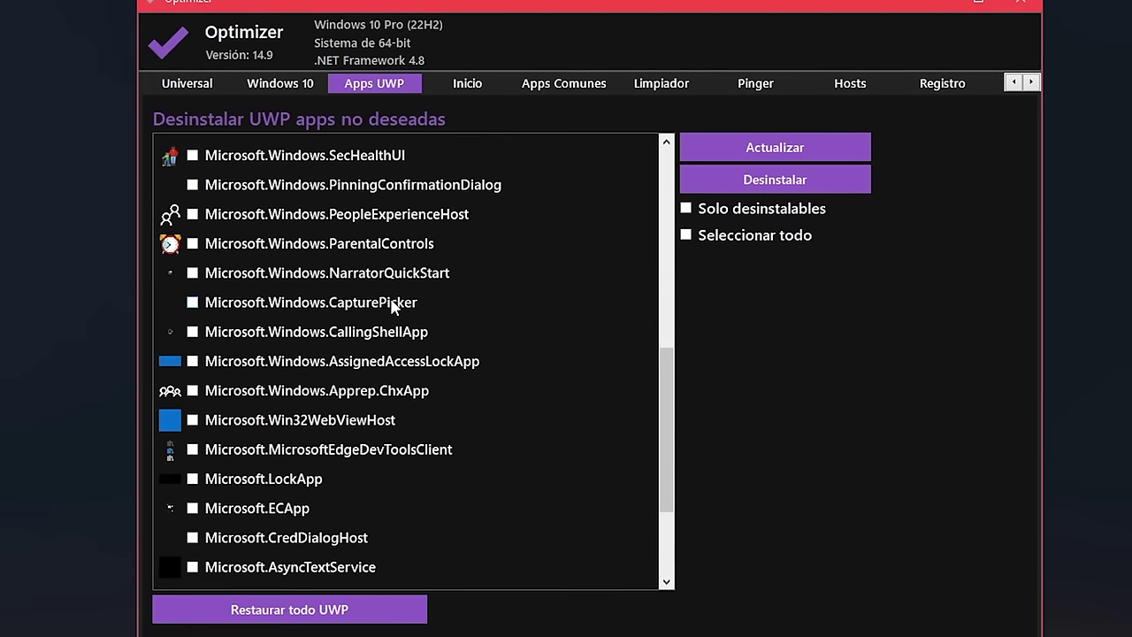
pyautogui.scroll(5, 386, 298)
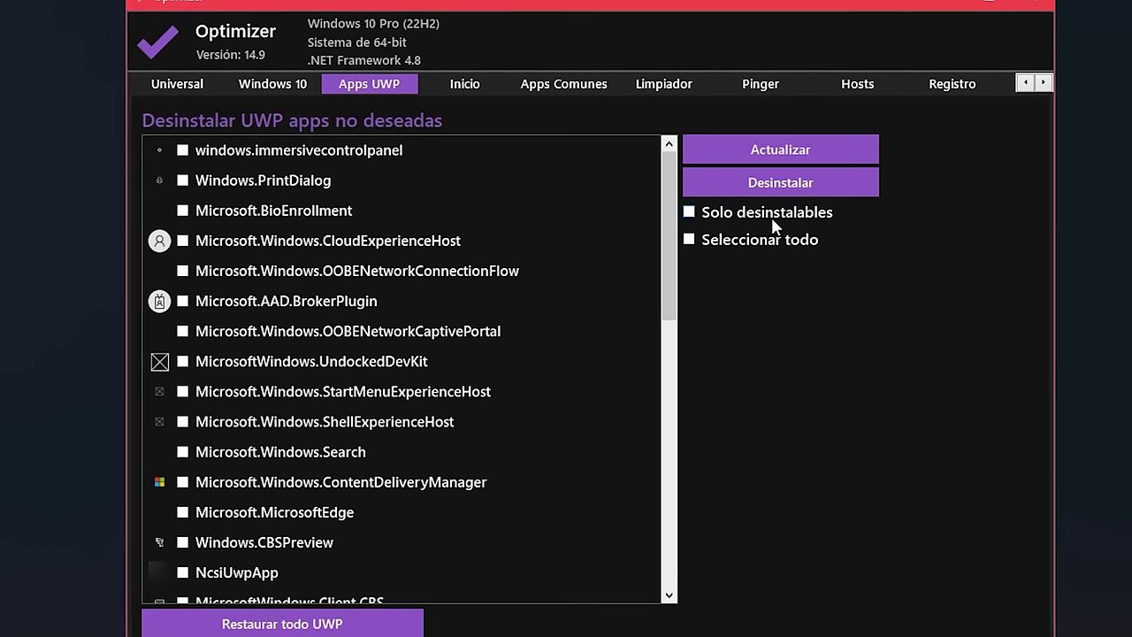
# Step: Show Optimizer's startup items, compare them with the Inicio page of Task Manager, and close Task Manager
pyautogui.click(461, 83)
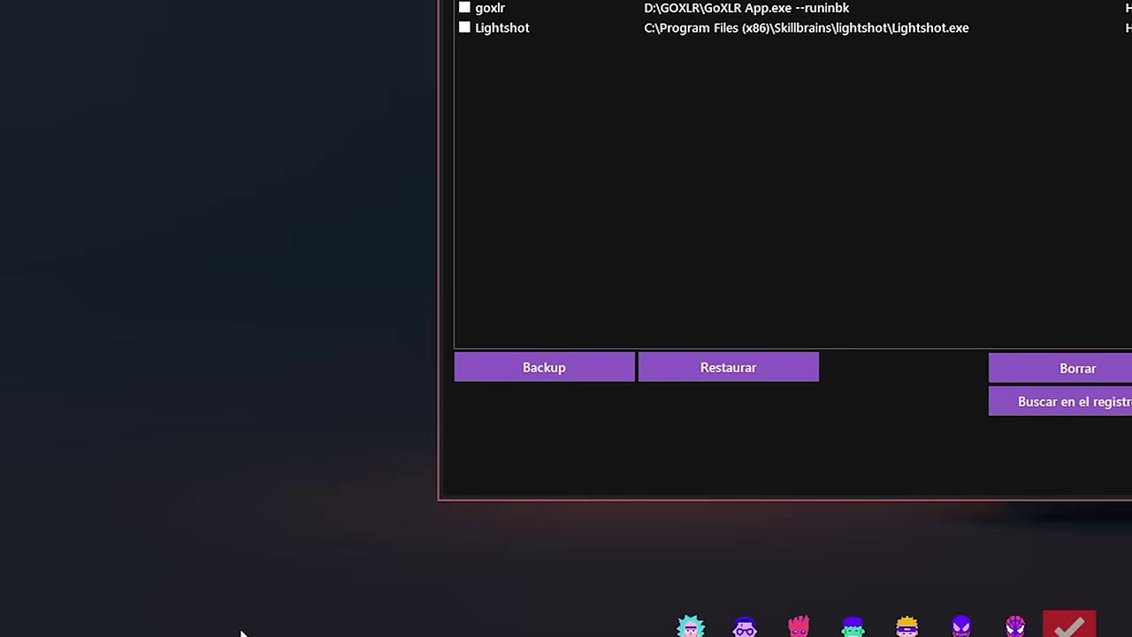
pyautogui.rightClick(243, 631)
pyautogui.click(316, 541)
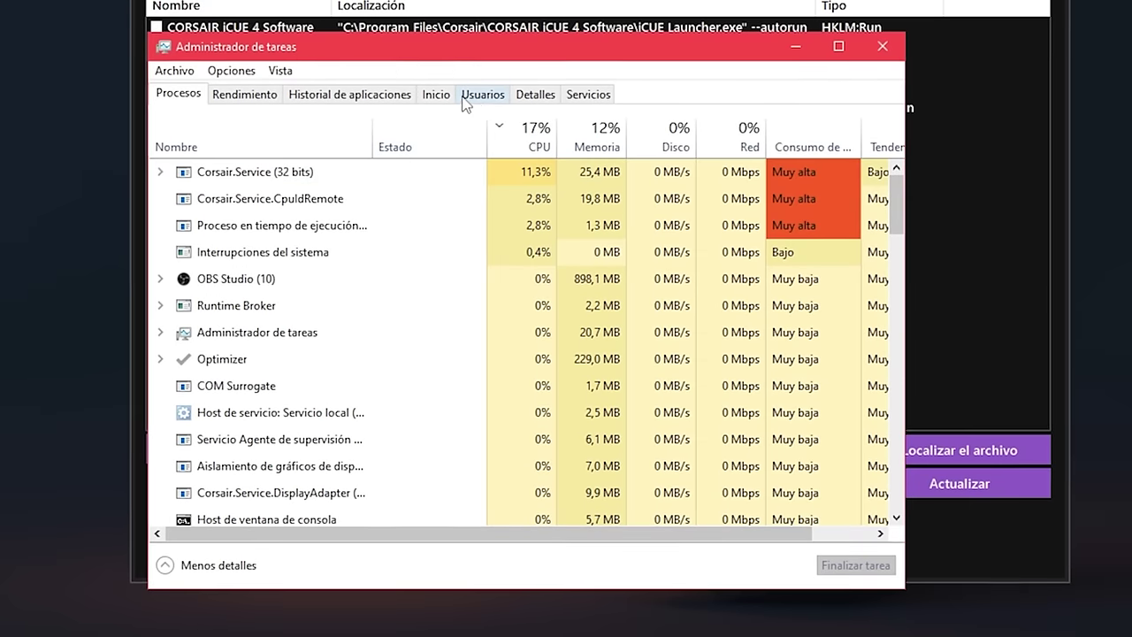
pyautogui.click(435, 93)
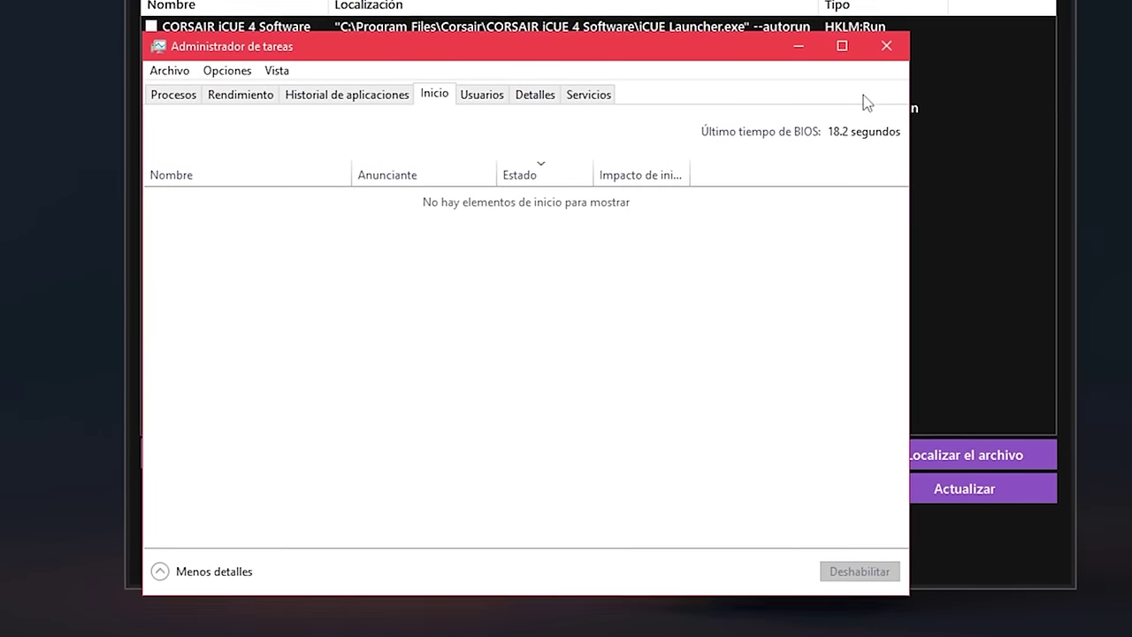
pyautogui.click(885, 46)
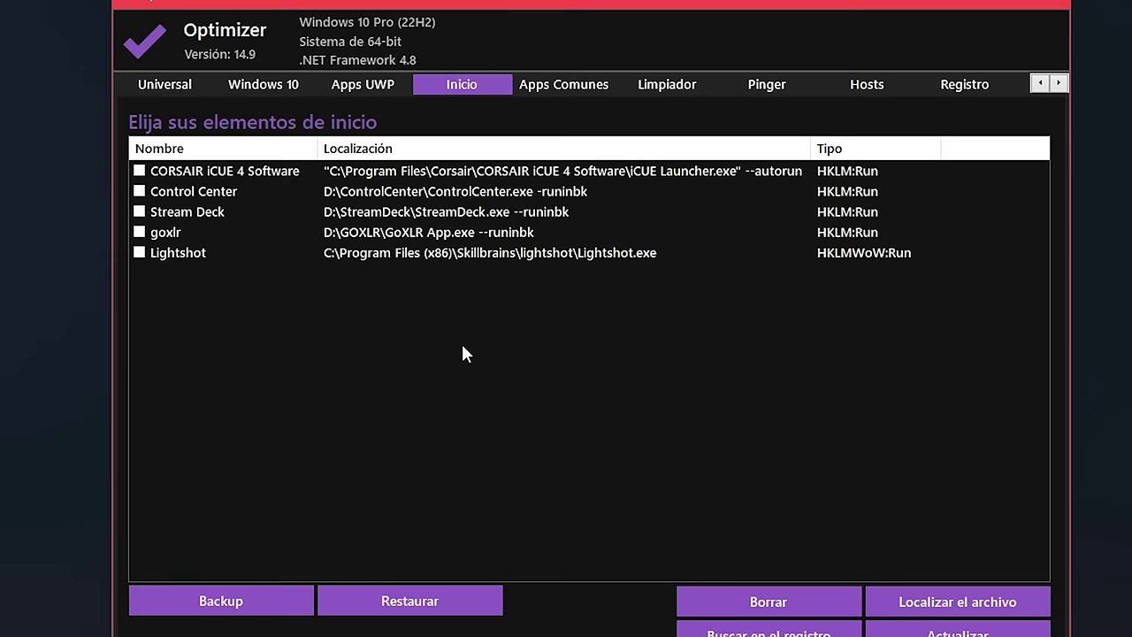
# Step: Select the CORSAIR iCUE 4 Software startup item and locate its executable in File Explorer
pyautogui.click(201, 234)
pyautogui.click(195, 212)
pyautogui.click(196, 194)
pyautogui.click(199, 169)
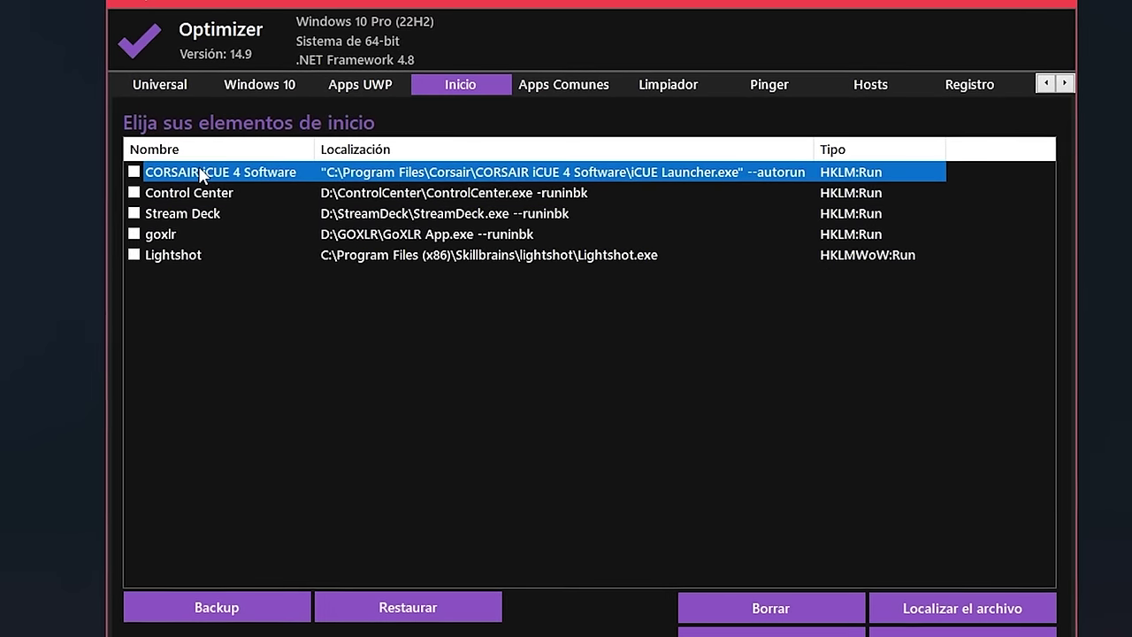
pyautogui.click(132, 192)
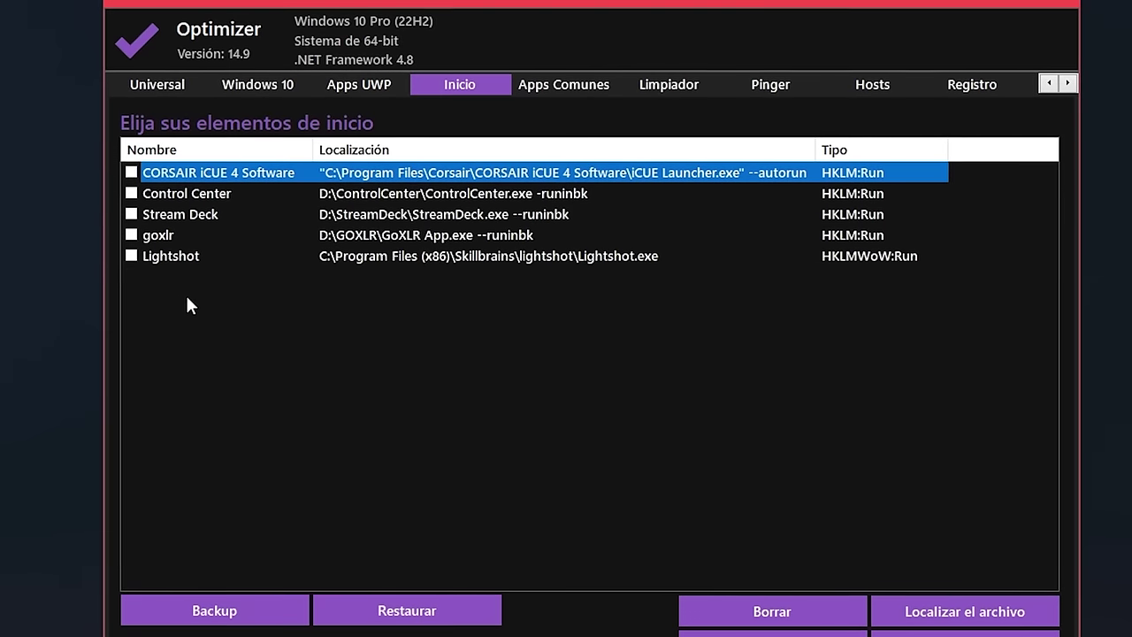
pyautogui.click(951, 618)
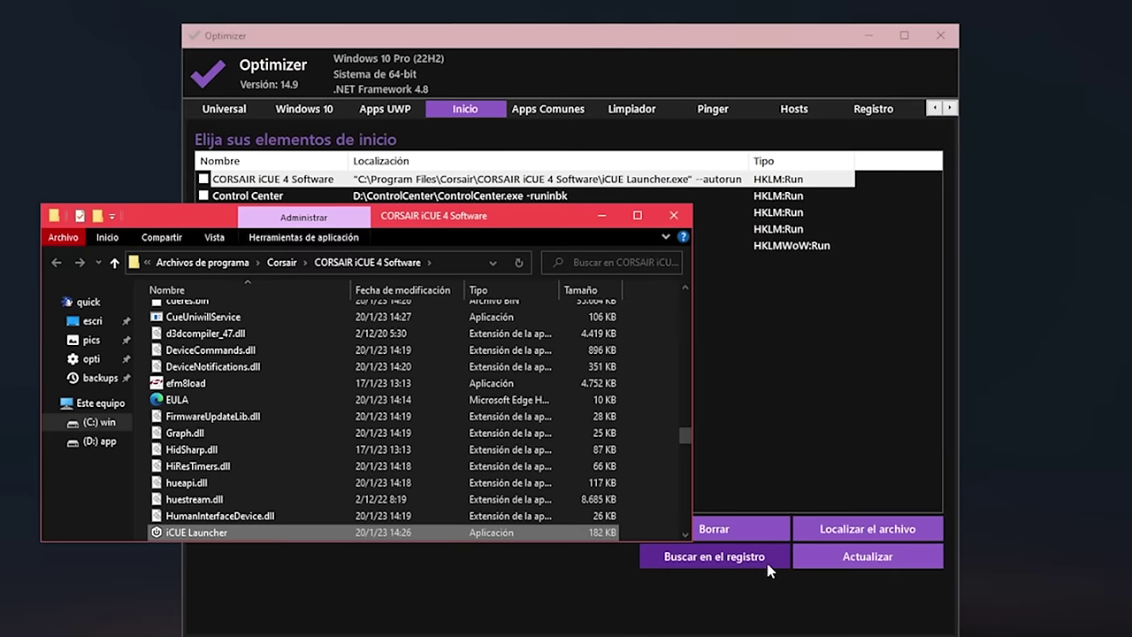
# Step: Show the startup entries in the Registry Editor's Run key and inspect the goxlr string value
pyautogui.click(920, 507)
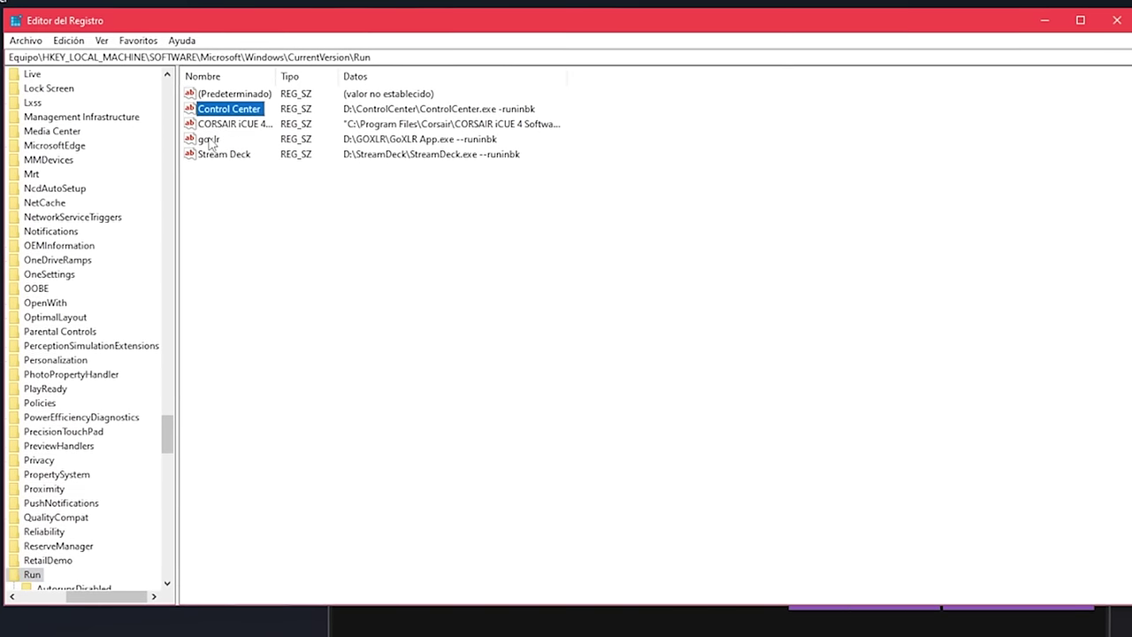
pyautogui.doubleClick(208, 140)
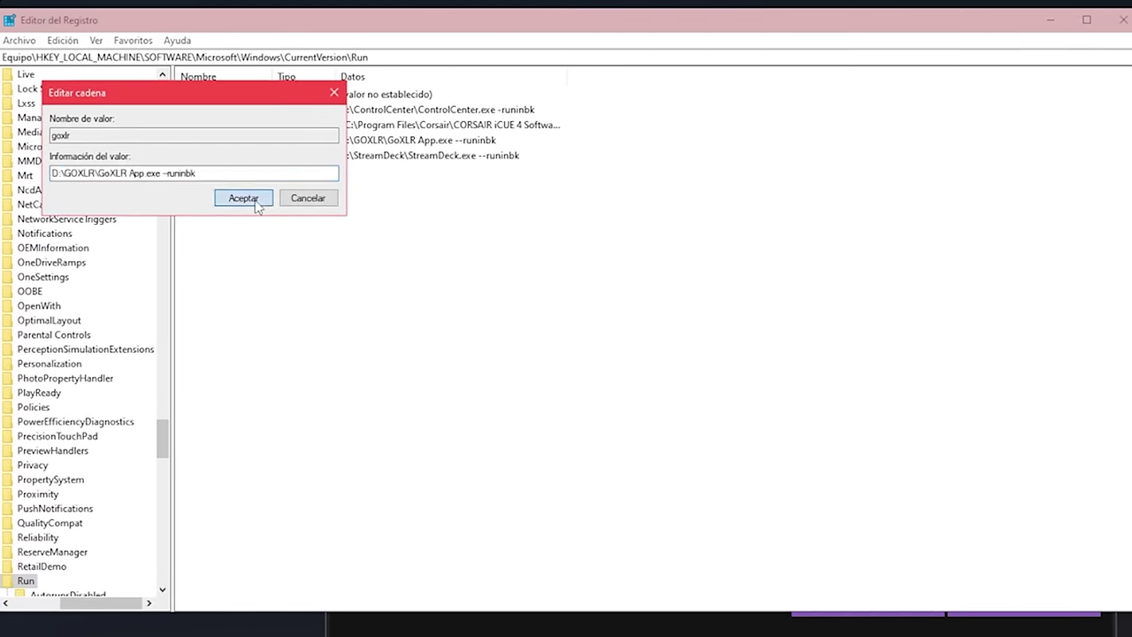
pyautogui.click(243, 198)
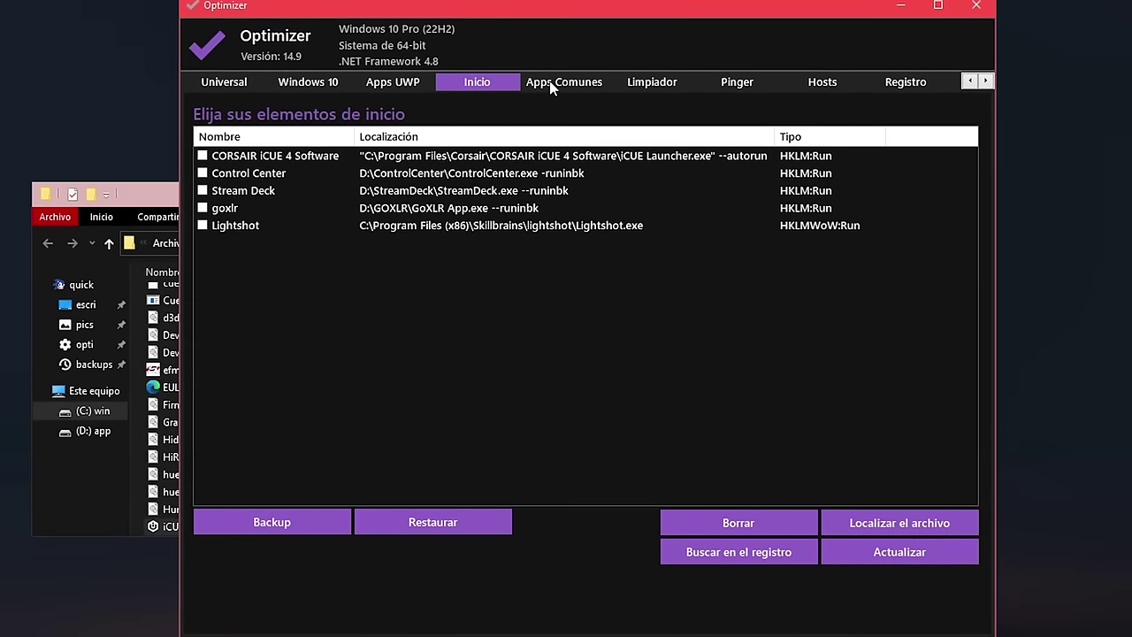
# Step: Look through the Apps Comunes catalogue of system tools, Internet, coding, and sound and video applications
pyautogui.click(552, 83)
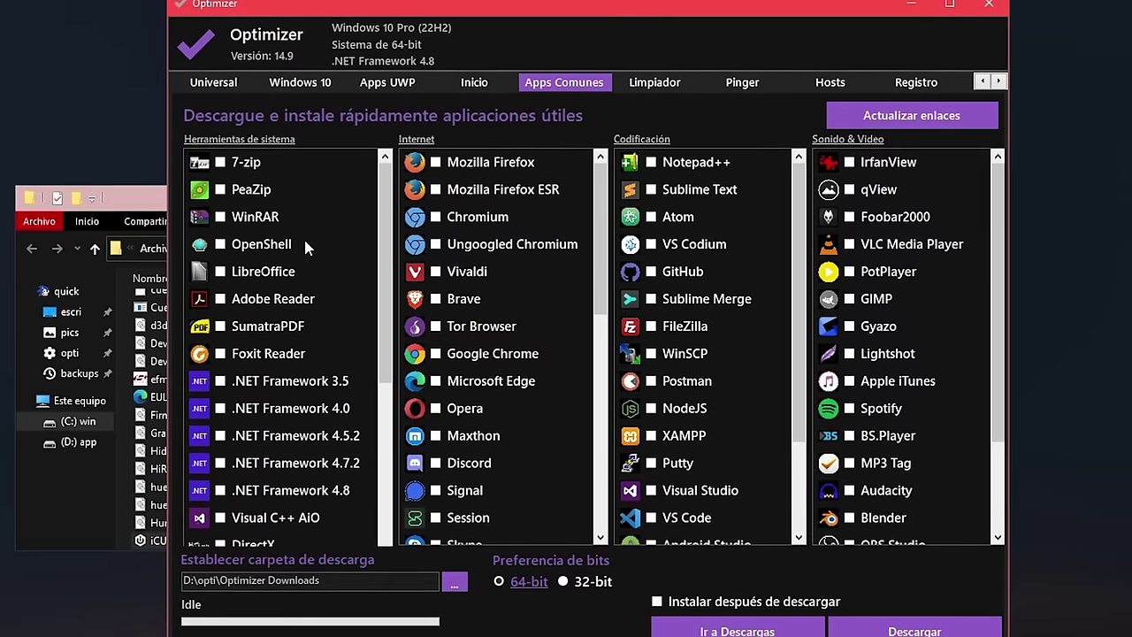
pyautogui.scroll(-2, 287, 234)
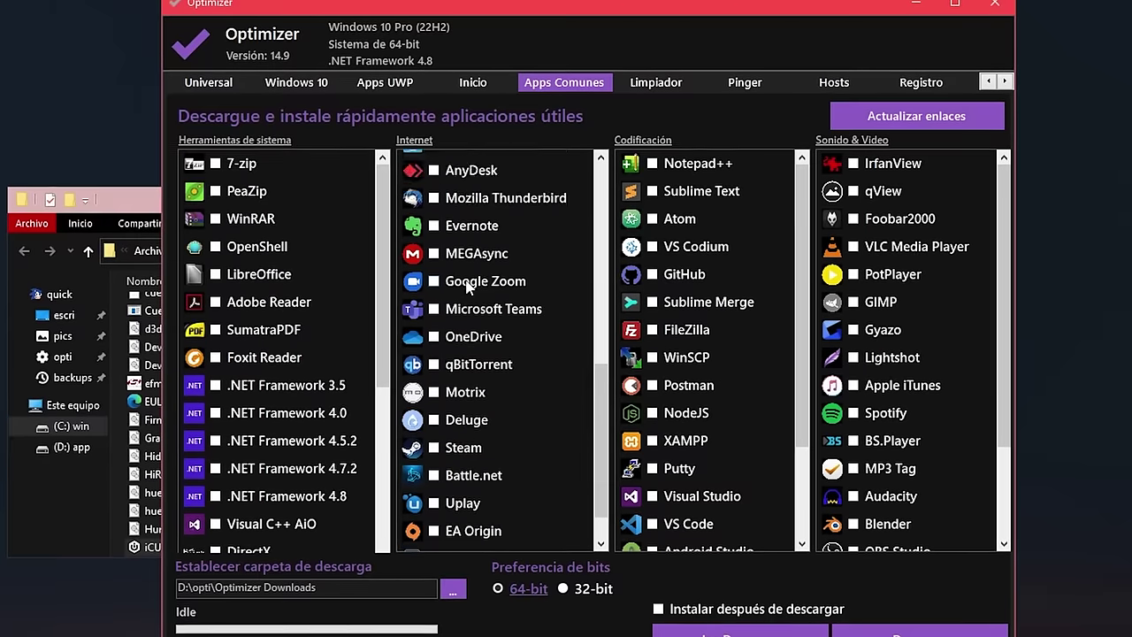
pyautogui.scroll(-3, 655, 278)
pyautogui.scroll(3, 672, 257)
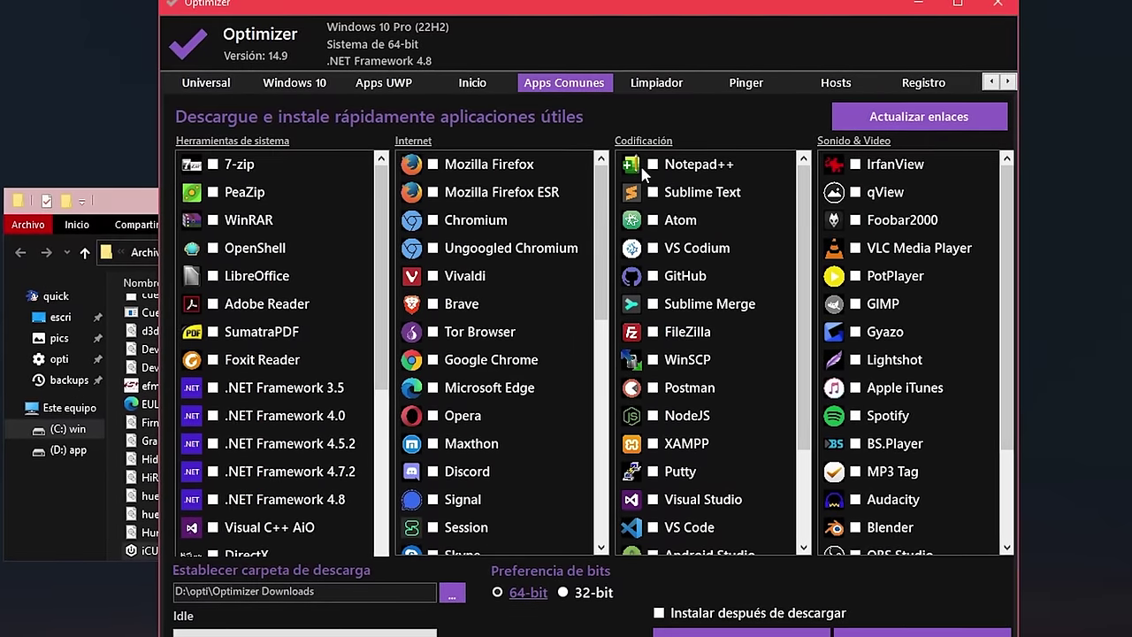
pyautogui.scroll(-3, 687, 228)
pyautogui.scroll(3, 686, 228)
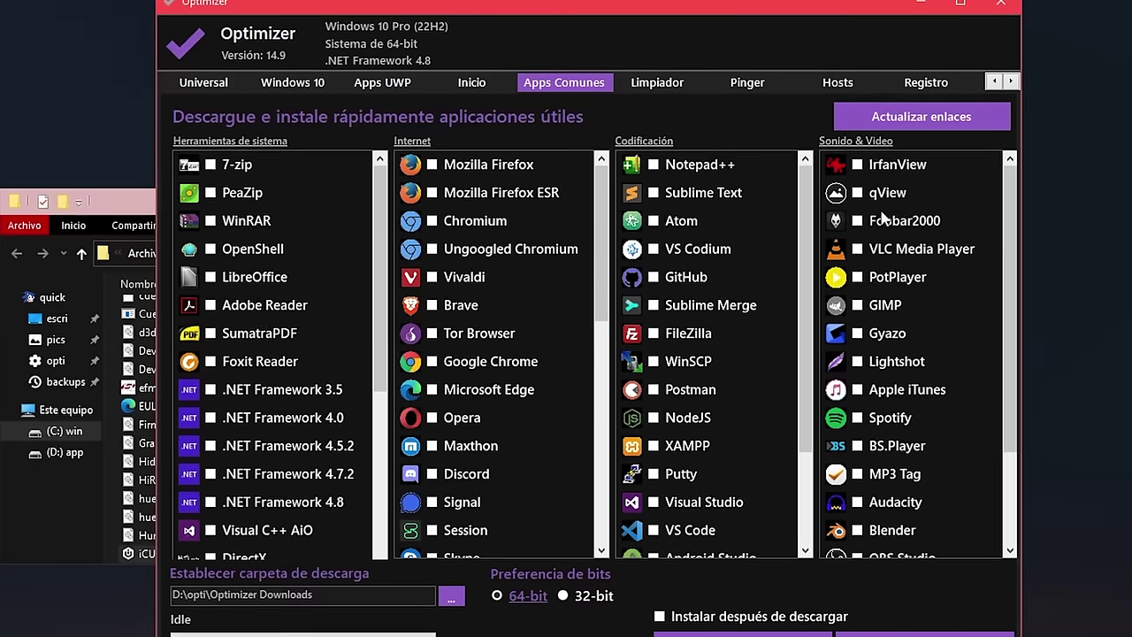
pyautogui.scroll(-1, 840, 274)
pyautogui.scroll(1, 887, 255)
pyautogui.scroll(-2, 887, 255)
pyautogui.scroll(2, 919, 277)
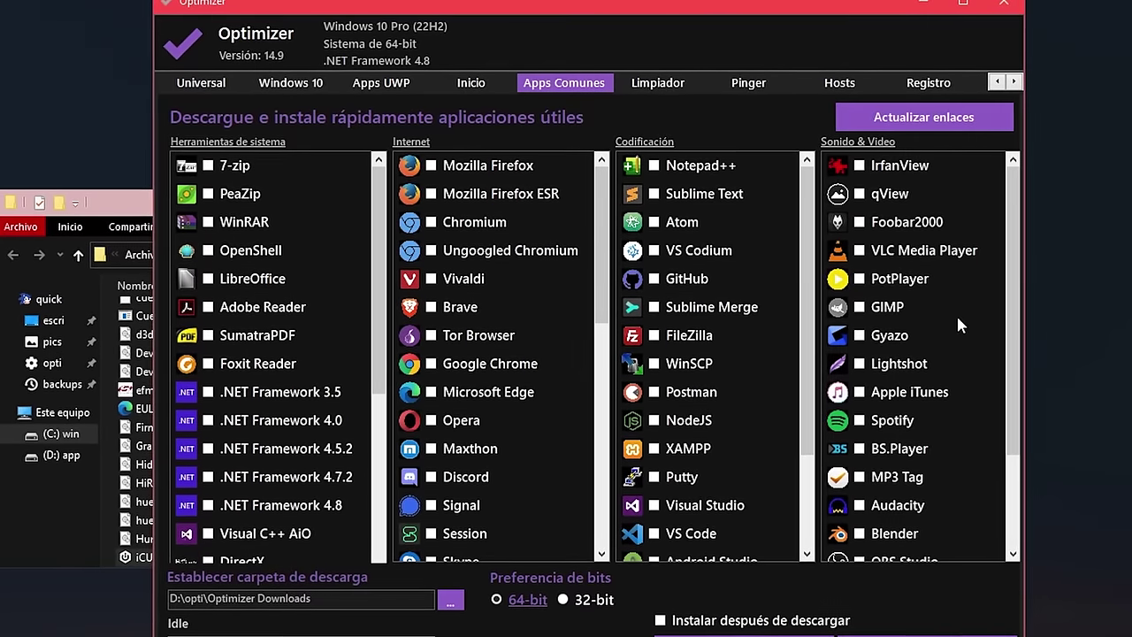
pyautogui.scroll(-3, 328, 228)
pyautogui.scroll(3, 253, 253)
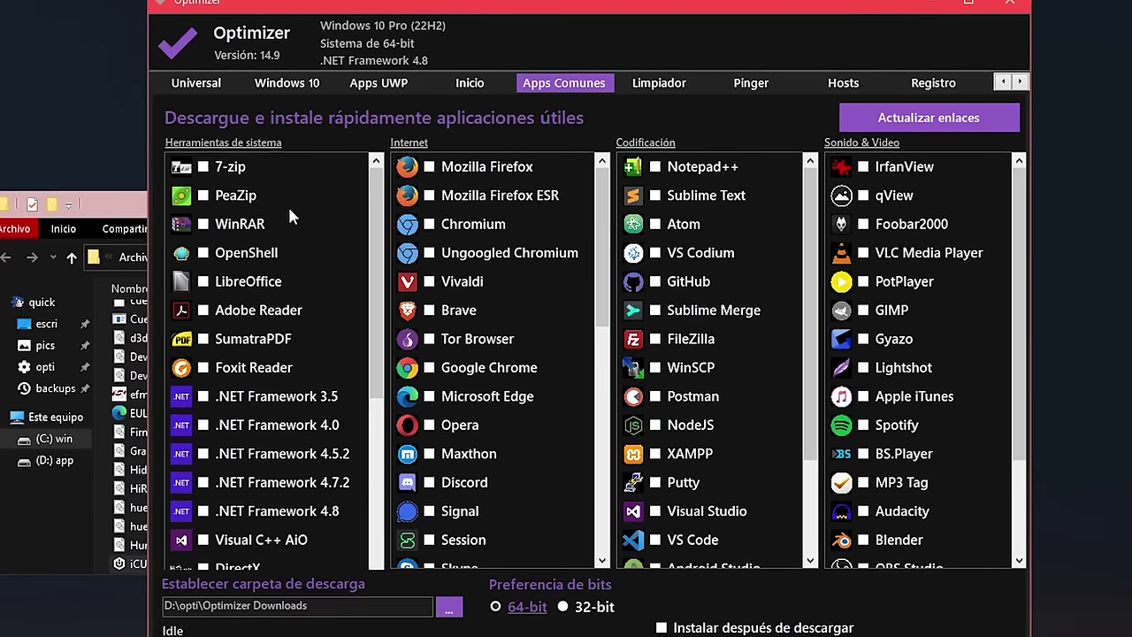
pyautogui.scroll(-3, 254, 292)
pyautogui.scroll(3, 255, 311)
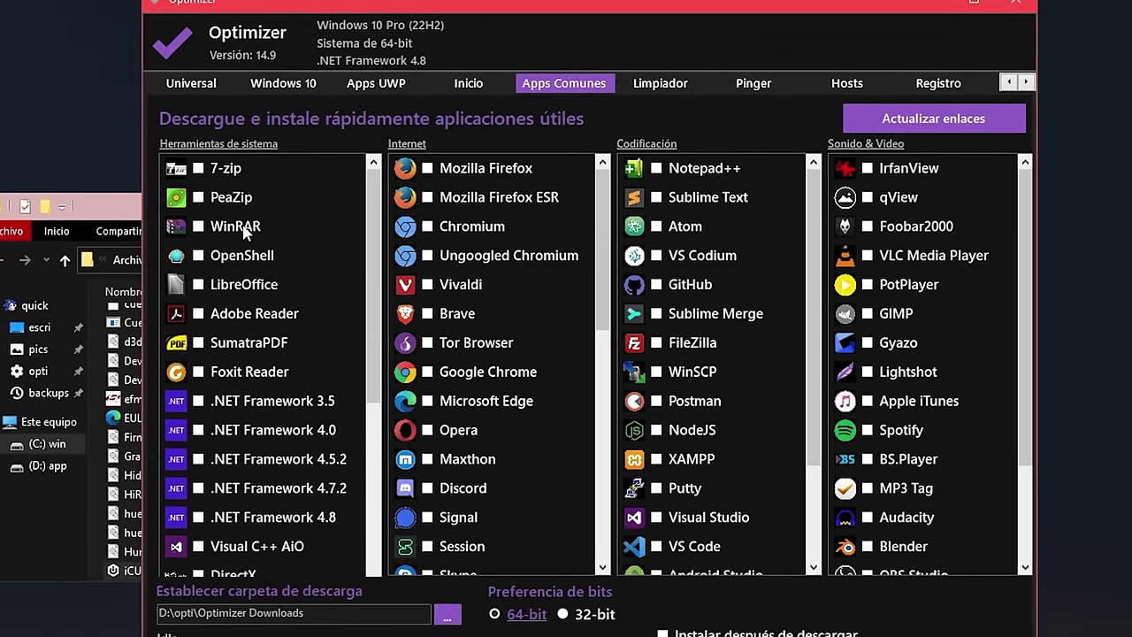
# Step: Choose the 64-bit download preference, then check the Optimizer Downloads folder inside opti and close it
pyautogui.click(502, 615)
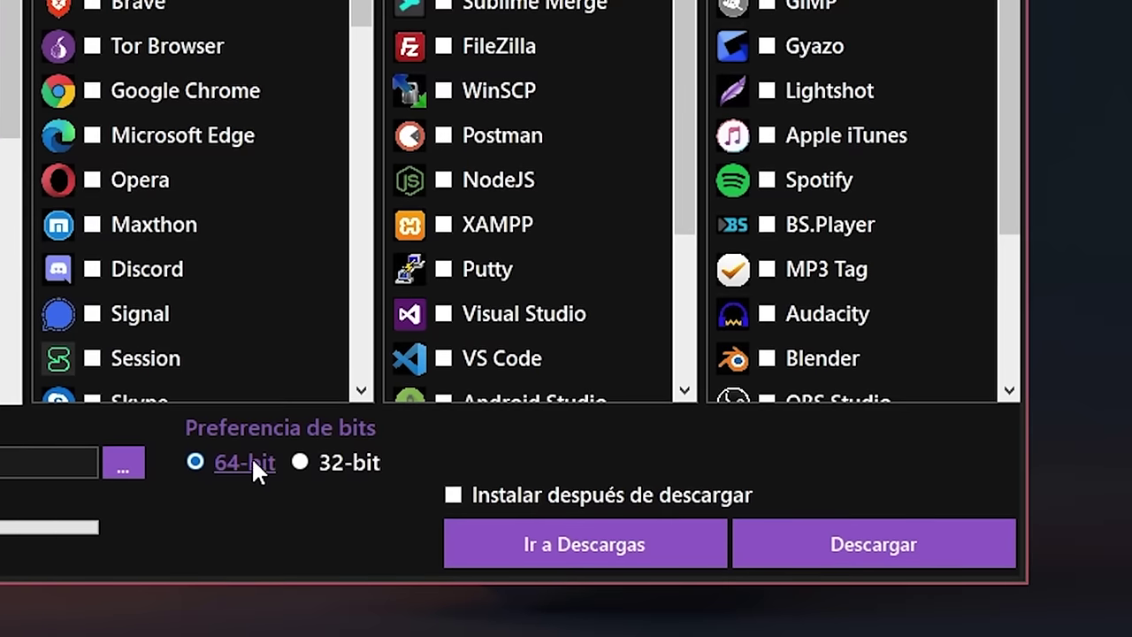
pyautogui.click(632, 545)
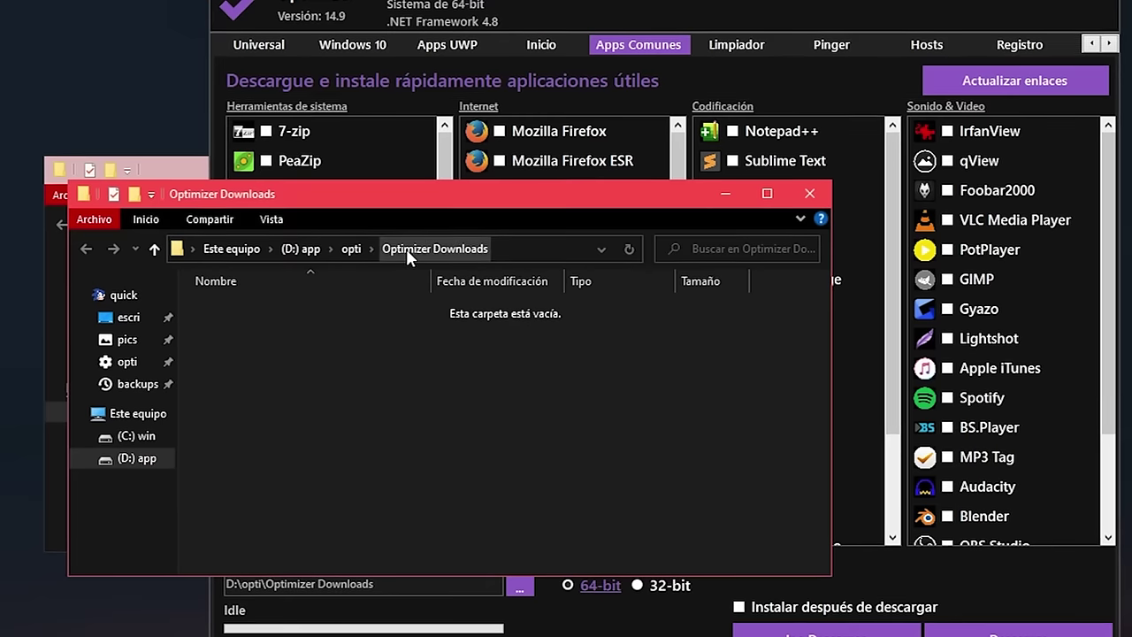
pyautogui.click(347, 249)
pyautogui.doubleClick(265, 407)
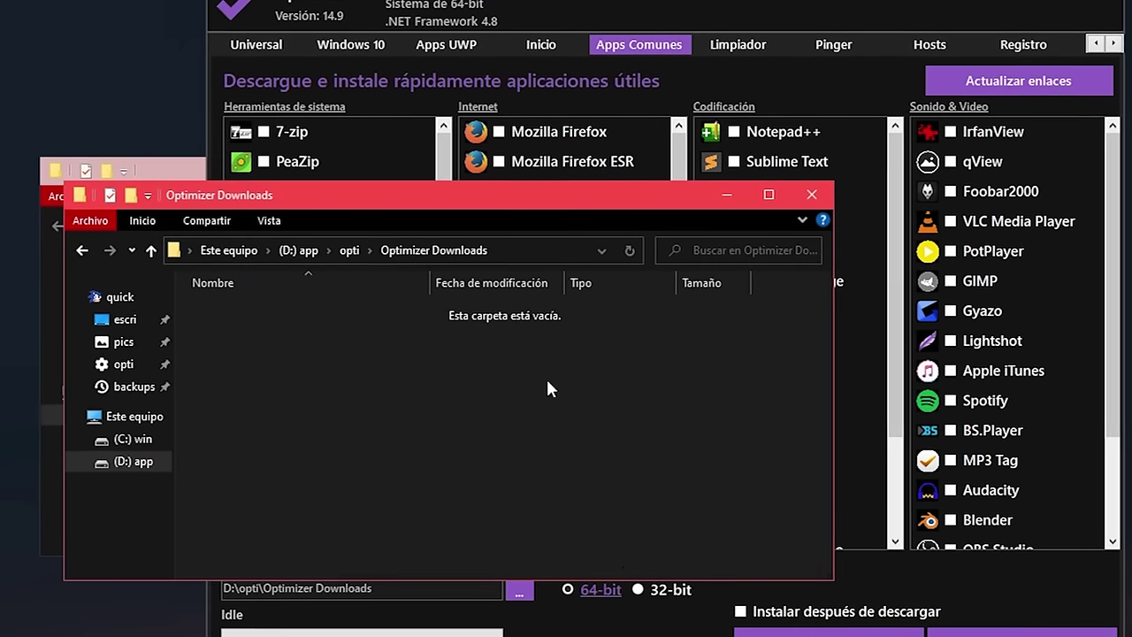
pyautogui.click(811, 195)
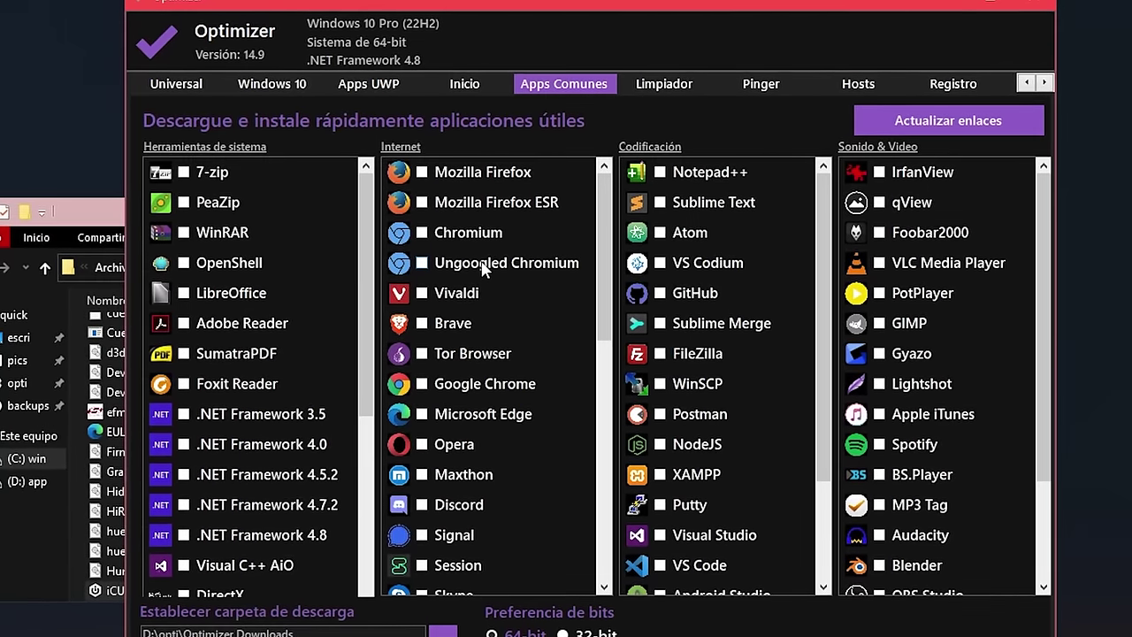
# Step: Review the Internet and system tools app lists once more
pyautogui.scroll(-1, 482, 270)
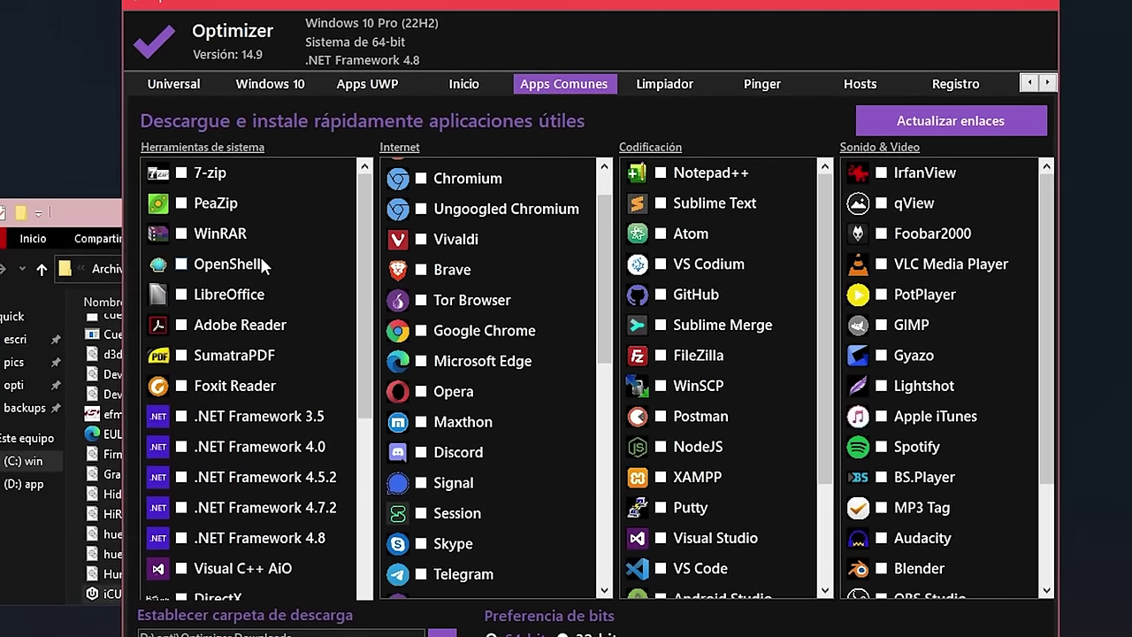
pyautogui.scroll(-3, 555, 302)
pyautogui.scroll(4, 555, 302)
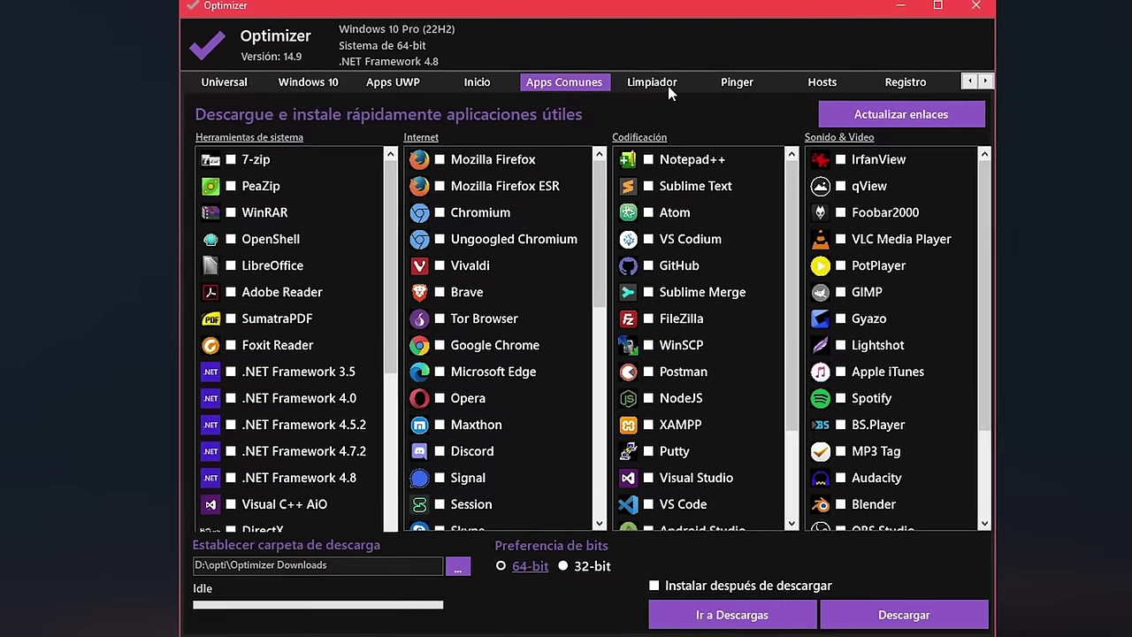
# Step: Examine the Limpiador cleanup categories for Windows and each listed browser
pyautogui.click(652, 81)
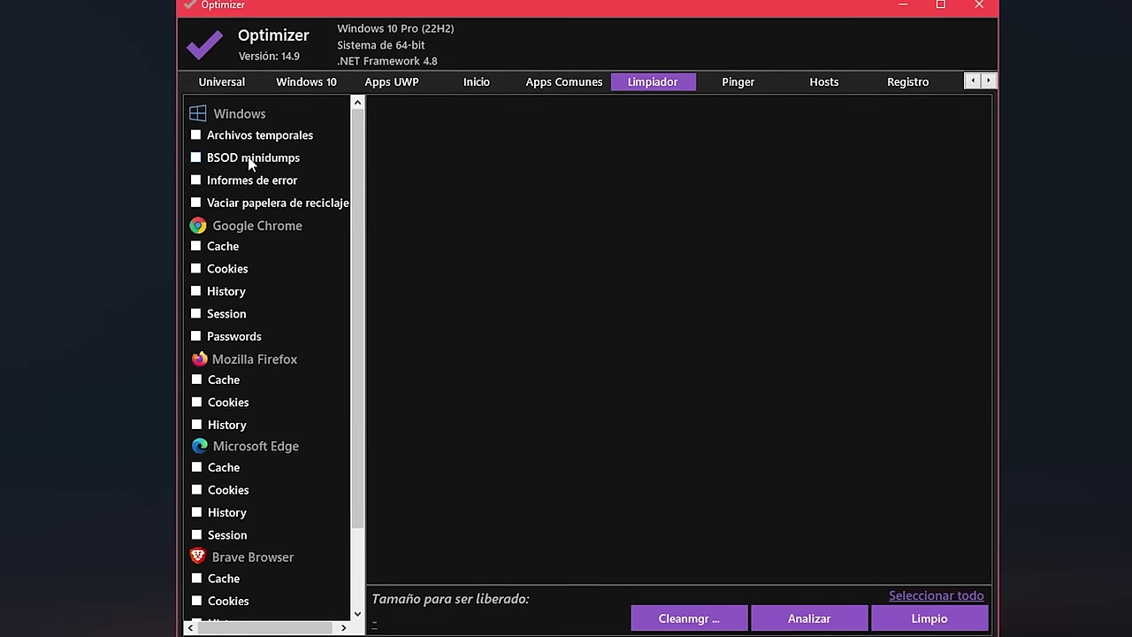
pyautogui.scroll(-2, 255, 157)
pyautogui.scroll(2, 261, 161)
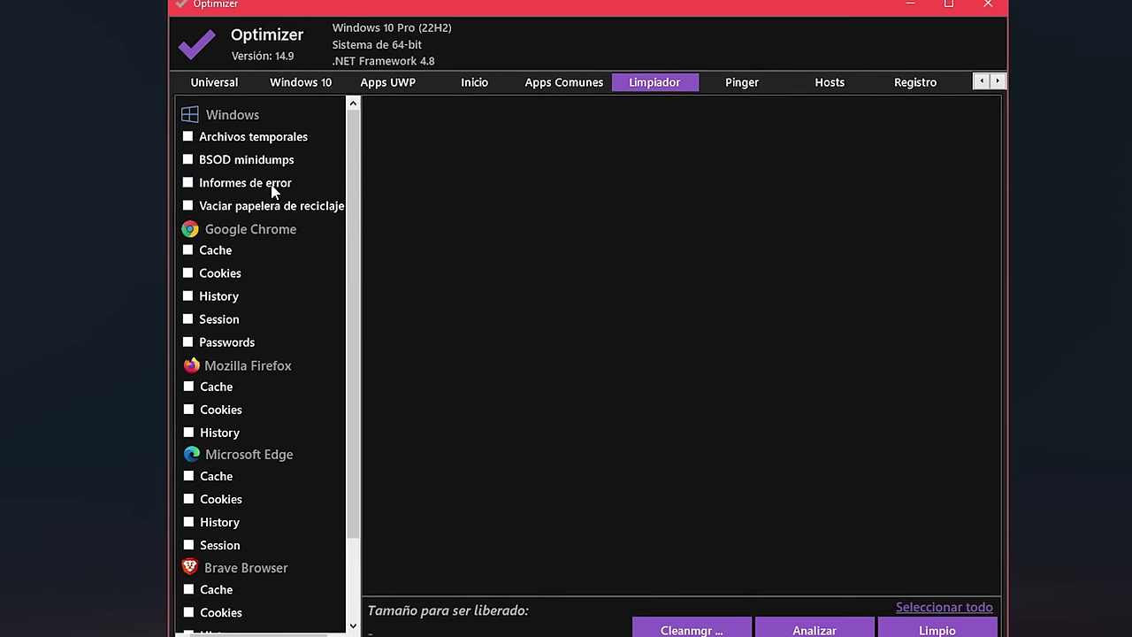
pyautogui.scroll(-2, 273, 190)
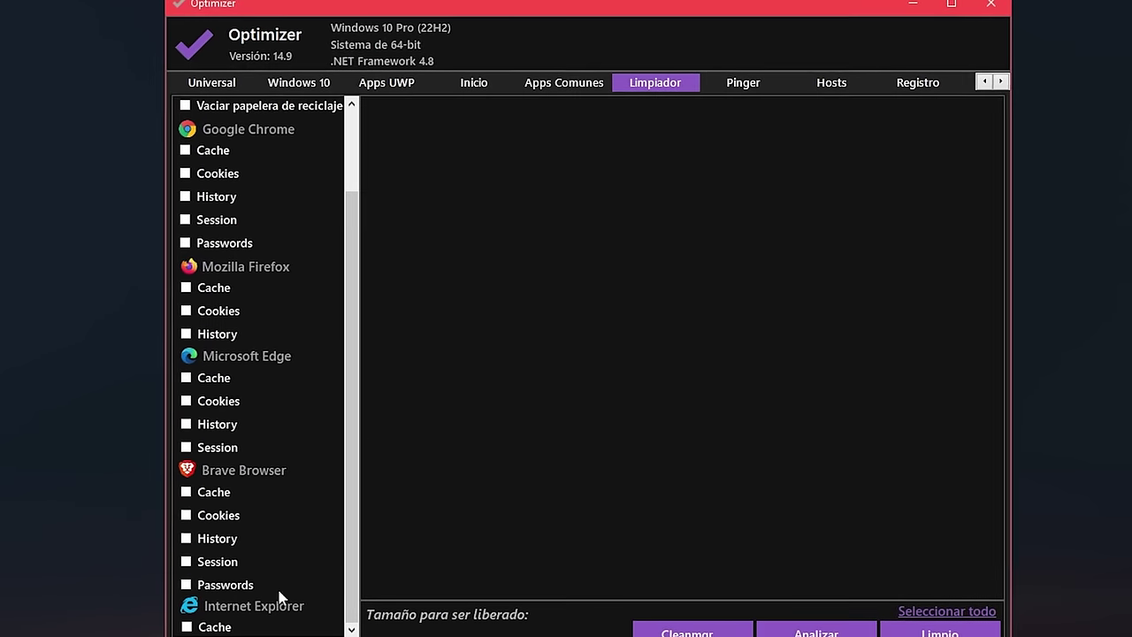
pyautogui.scroll(2, 279, 597)
pyautogui.scroll(-2, 248, 199)
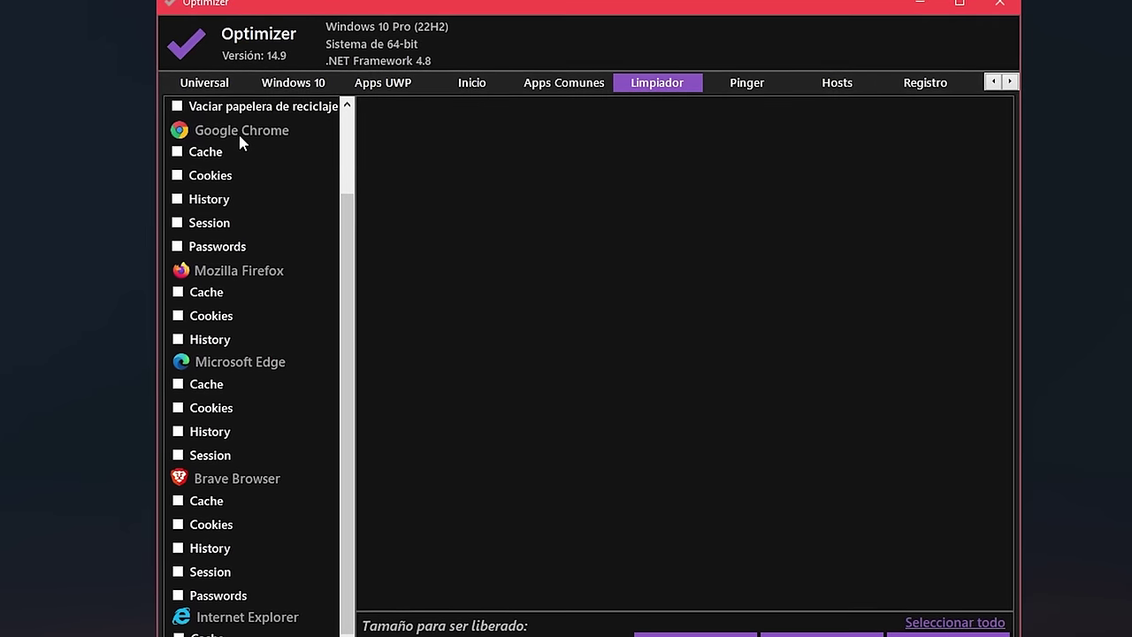
pyautogui.scroll(2, 239, 133)
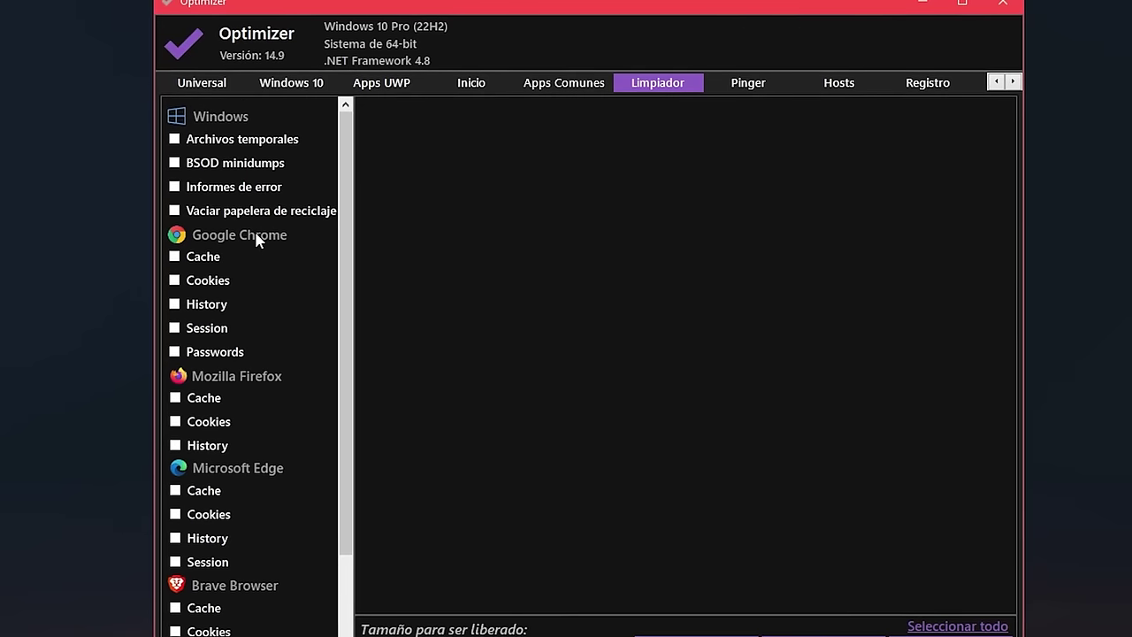
pyautogui.scroll(-2, 255, 234)
pyautogui.scroll(2, 206, 271)
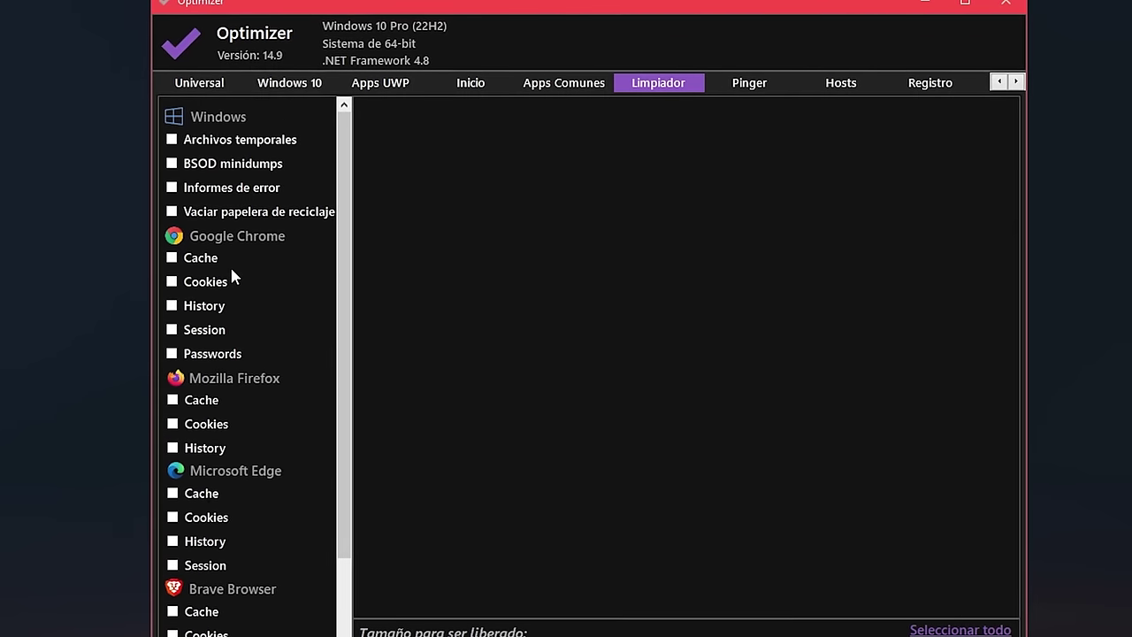
# Step: Select all four Windows cleanup categories plus Firefox's Cache, Cookies and History, and analyze the files for removal
pyautogui.scroll(-2, 231, 235)
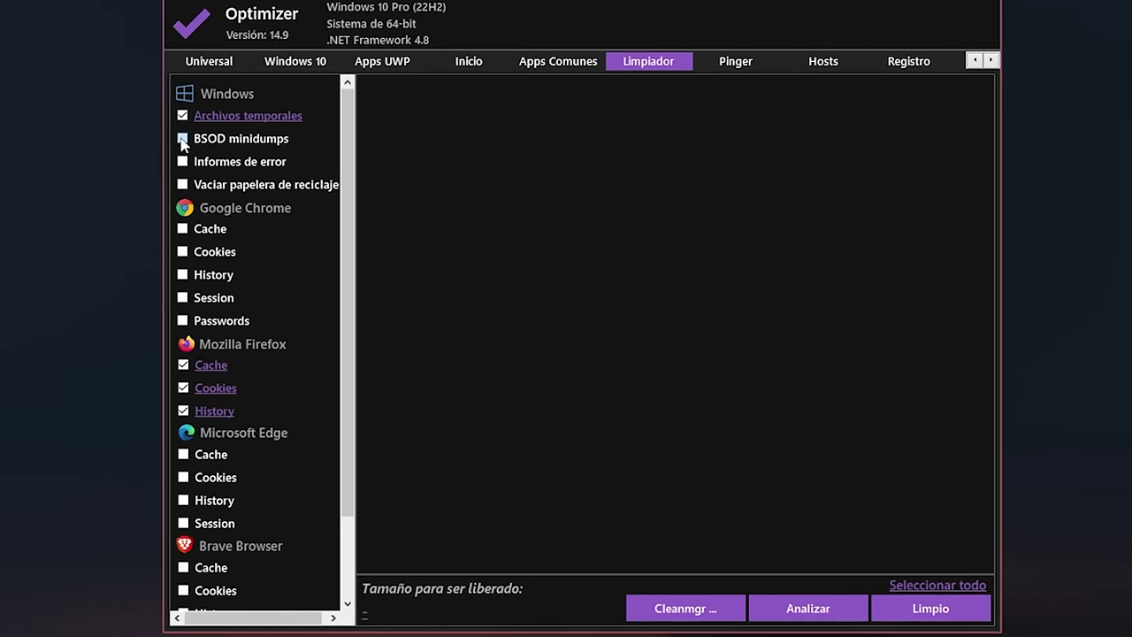
pyautogui.click(803, 612)
pyautogui.scroll(10, 698, 314)
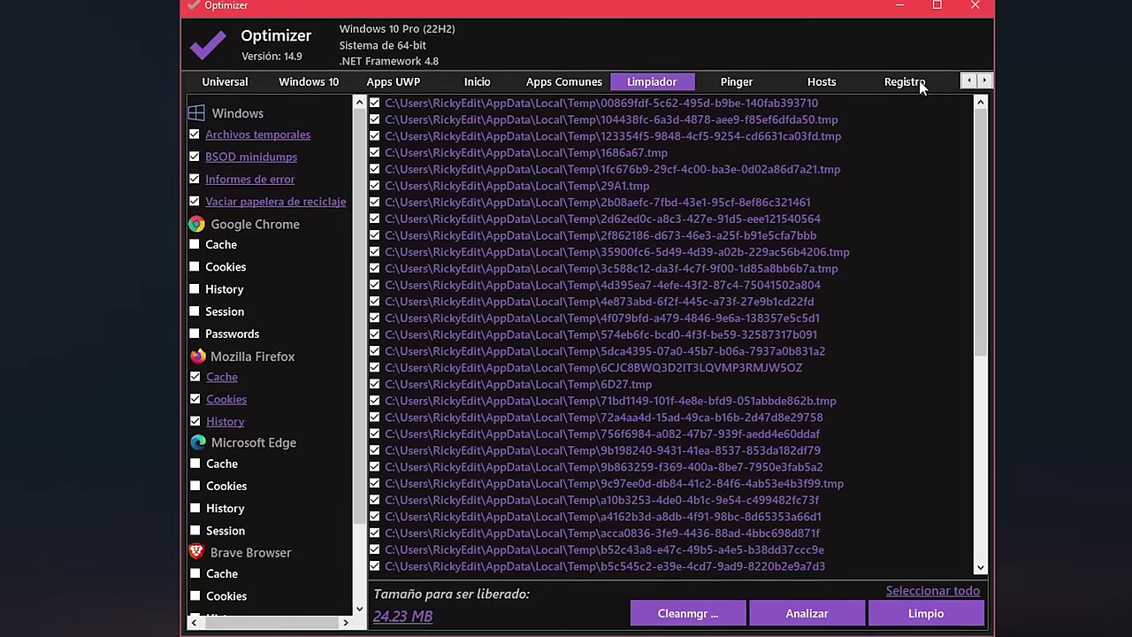
# Step: Look over the Registro fixes and the detailed Hardware inventory, and turn off Vista detallada
pyautogui.click(904, 82)
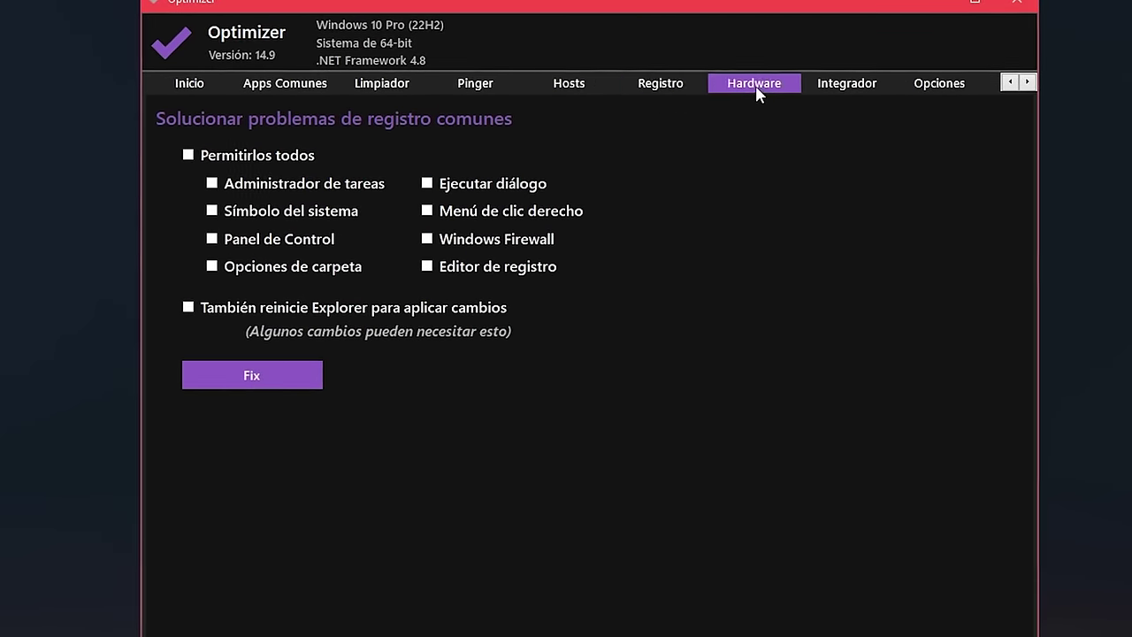
pyautogui.click(756, 89)
pyautogui.moveTo(1019, 189); pyautogui.dragTo(1023, 241)
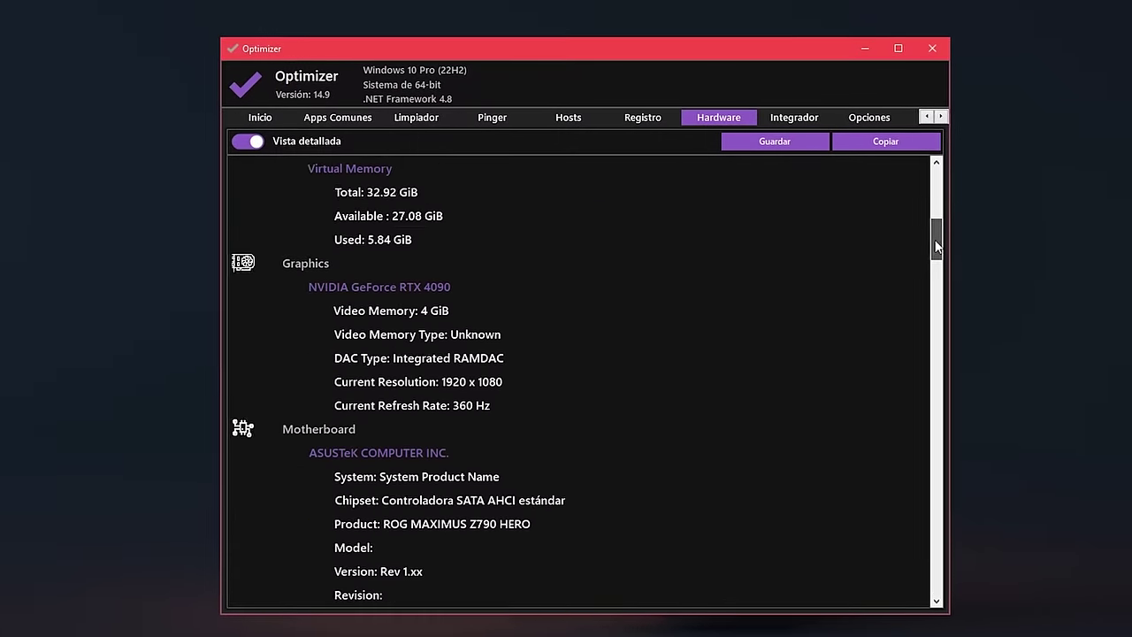
pyautogui.moveTo(937, 246); pyautogui.dragTo(950, 181)
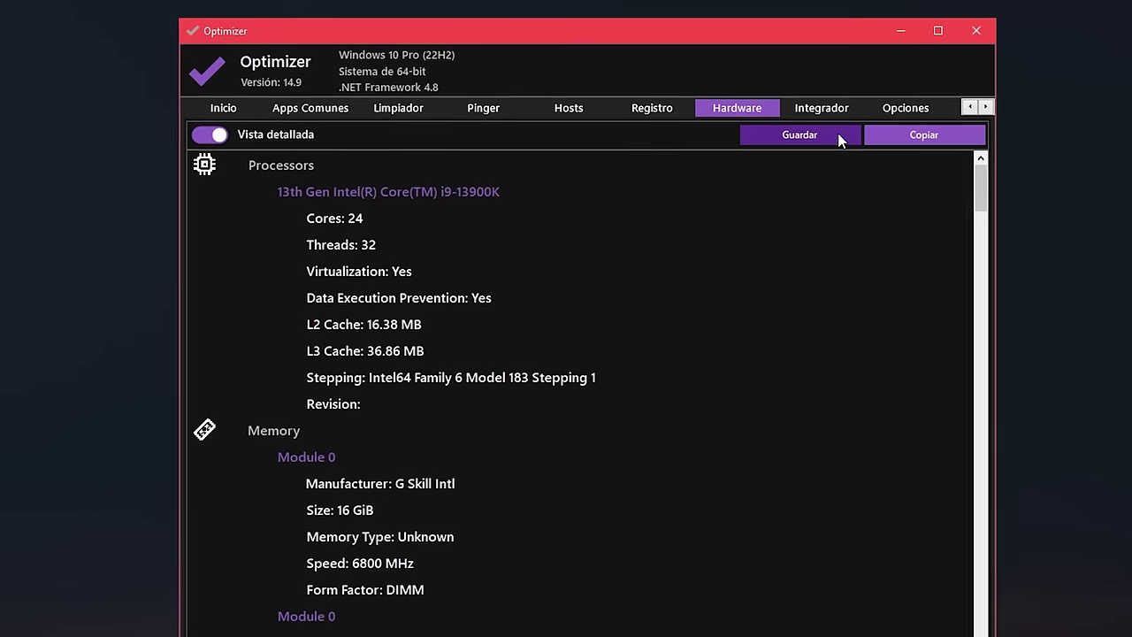
pyautogui.click(209, 135)
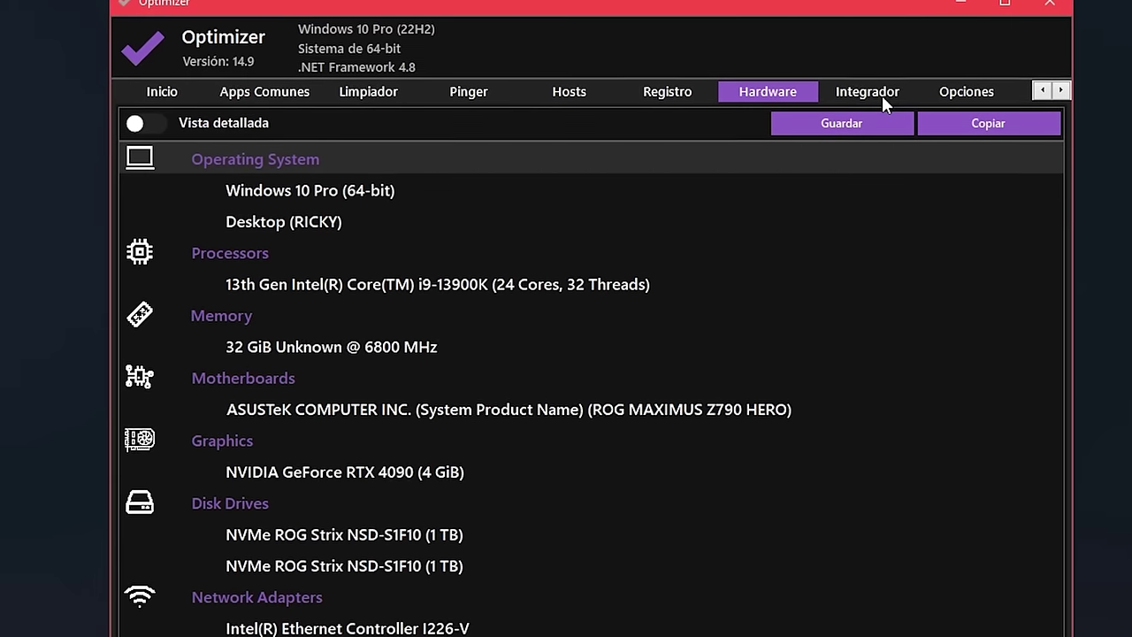
# Step: Begin a new Programa item in the Integrador's Agregar/Modificar section, selecting D:\StreamDeck\StreamDeck.exe as the program to add
pyautogui.click(885, 96)
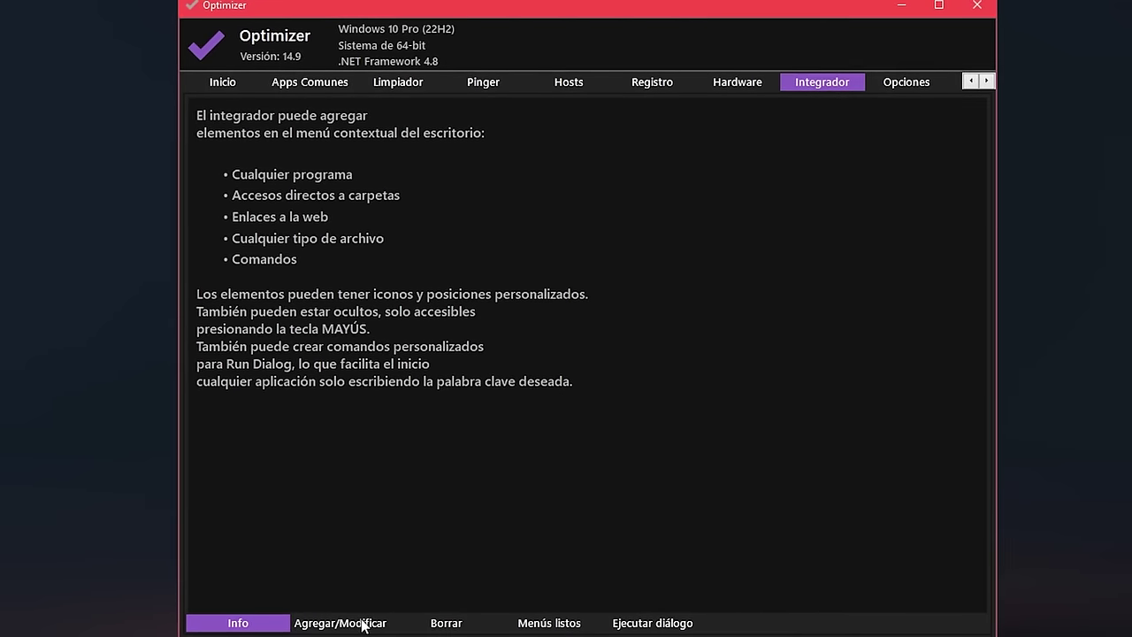
pyautogui.click(362, 623)
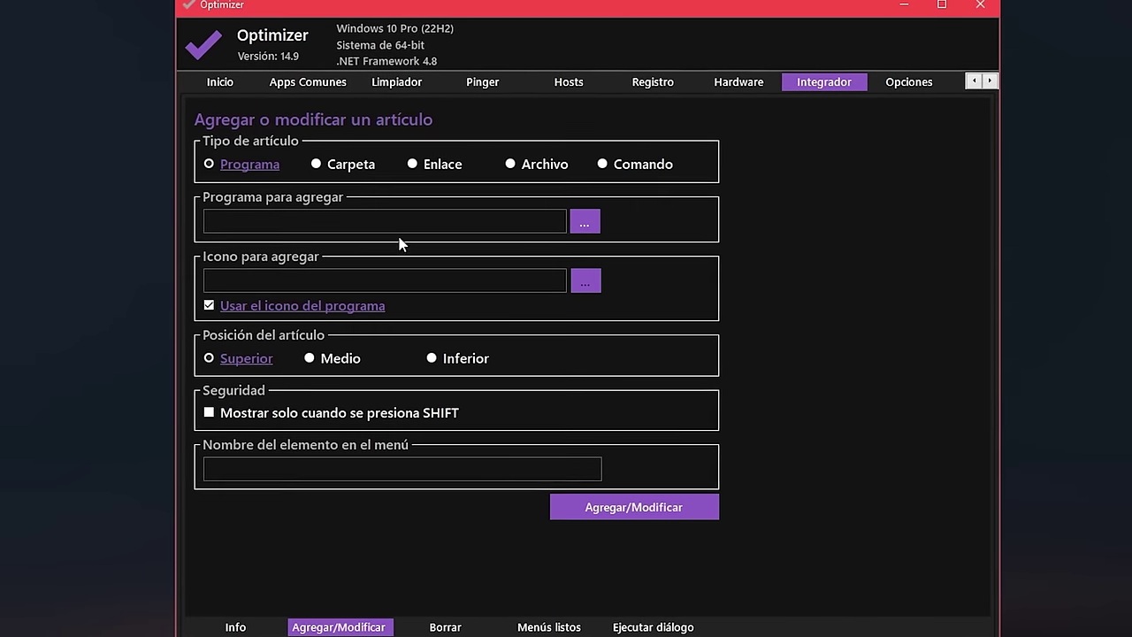
pyautogui.click(585, 223)
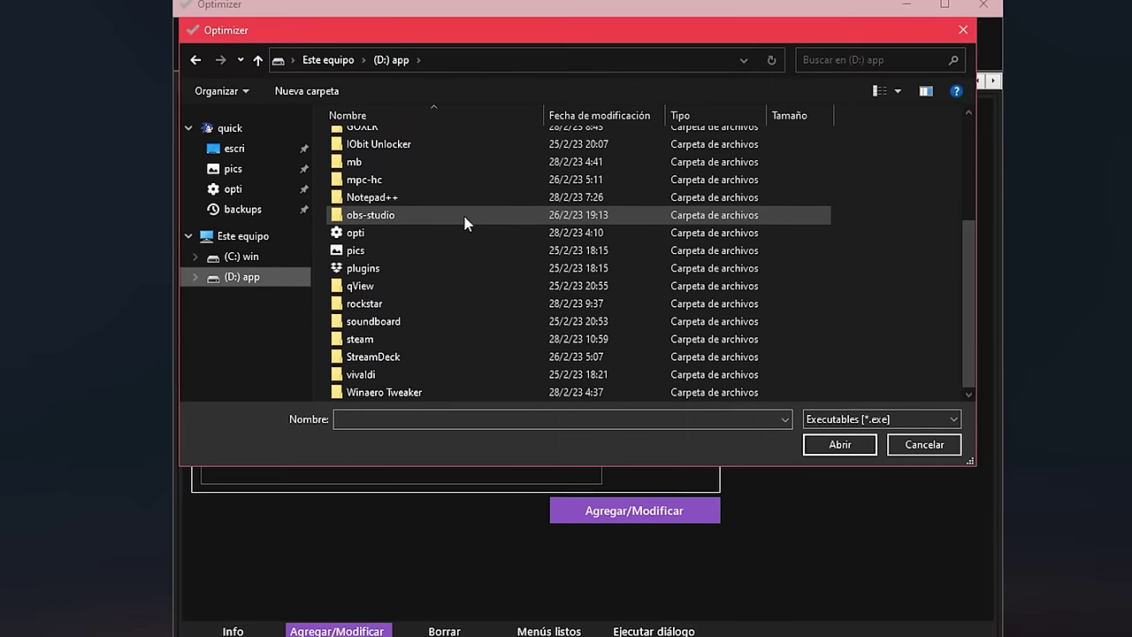
pyautogui.doubleClick(380, 354)
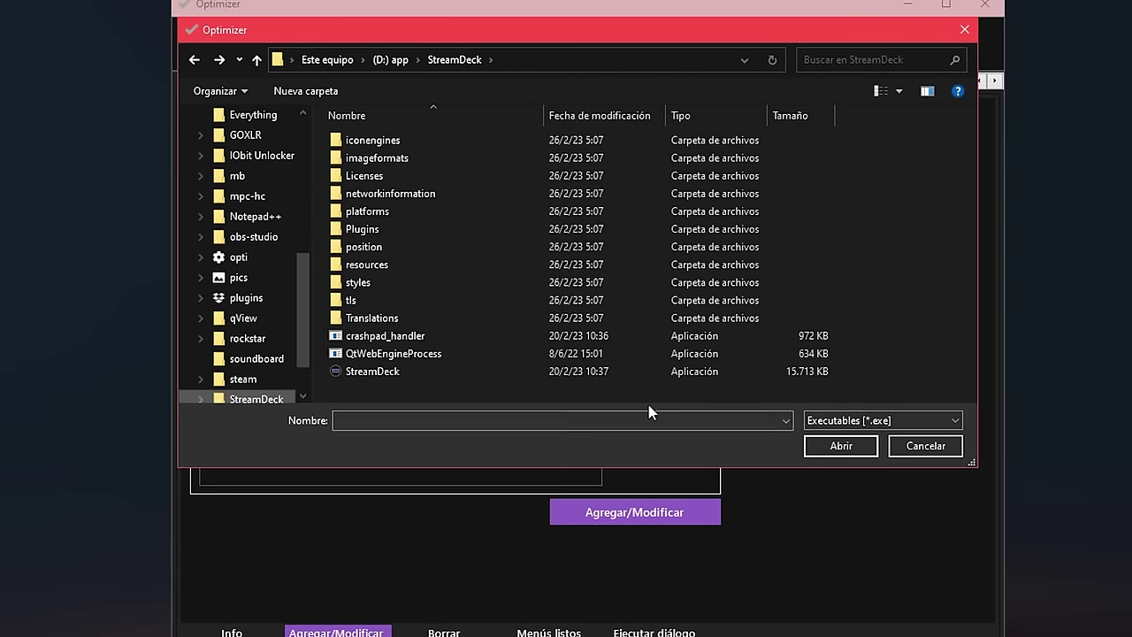
pyautogui.doubleClick(372, 371)
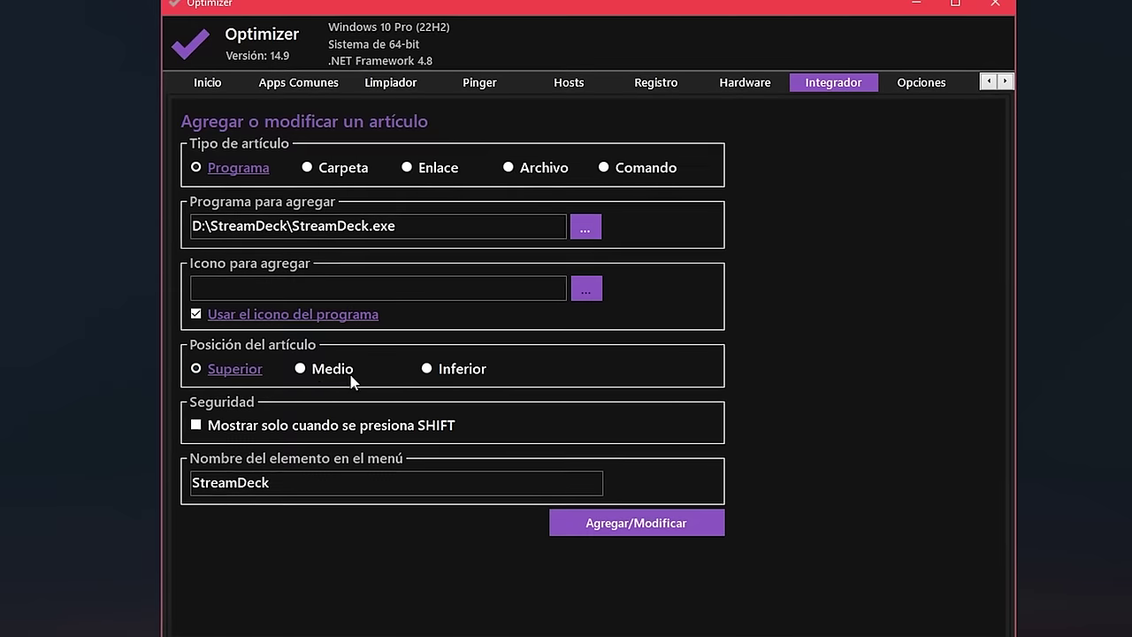
# Step: Set the item position to Inferior, name it streamdeck, and add it to the desktop context menu
pyautogui.click(460, 369)
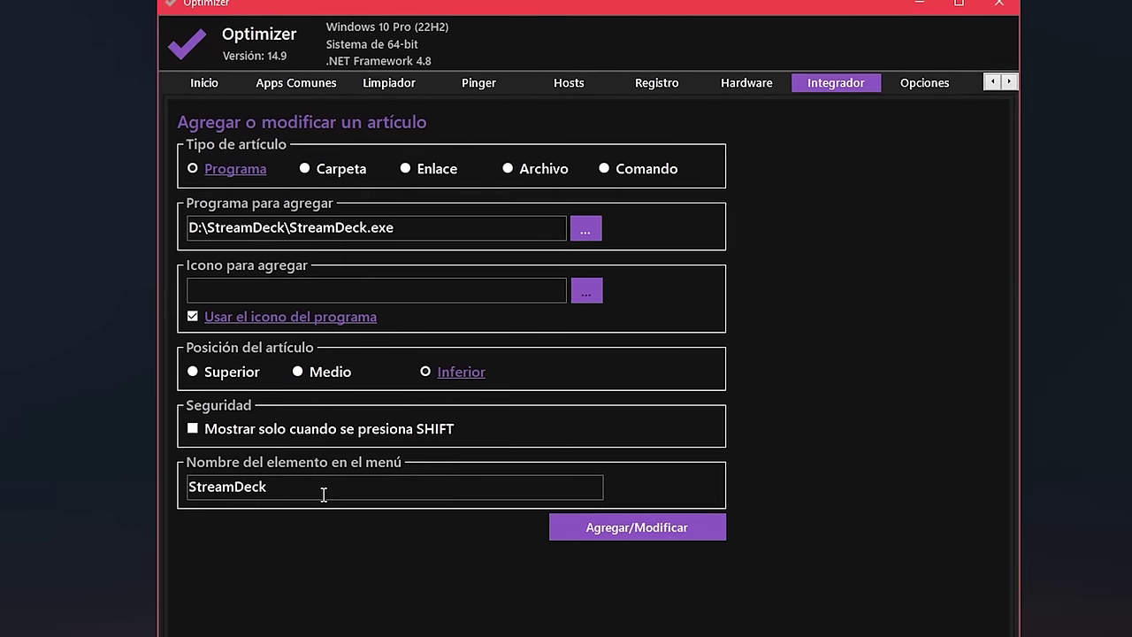
pyautogui.doubleClick(323, 488)
pyautogui.write('strema')
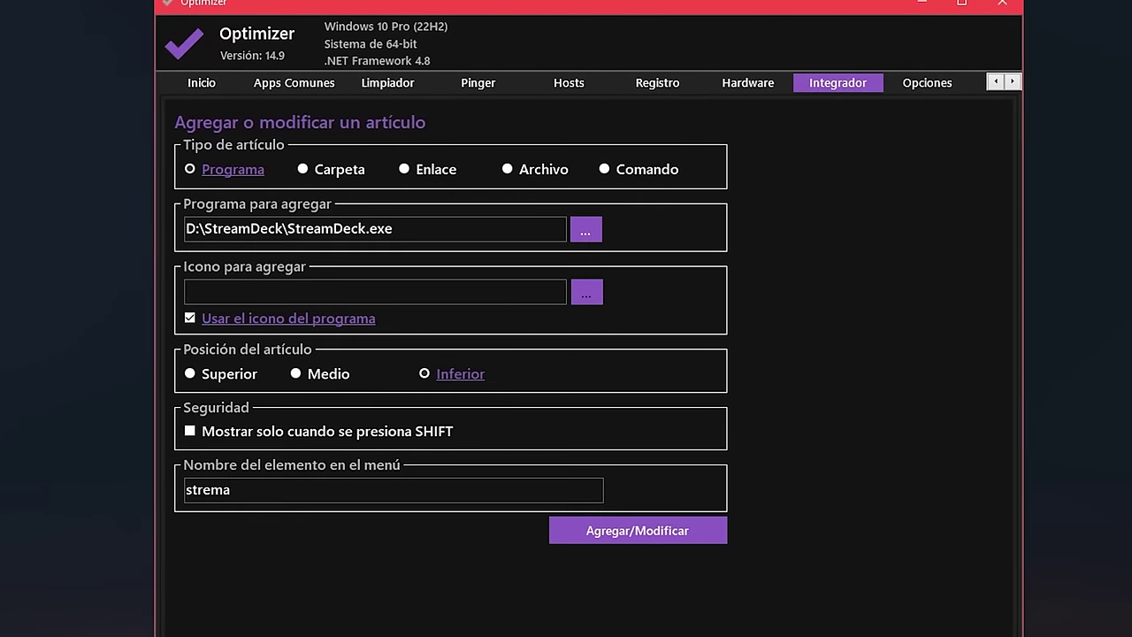
pyautogui.press('BackSpace')
pyautogui.press('BackSpace')
pyautogui.write('amdeck')
pyautogui.click(641, 533)
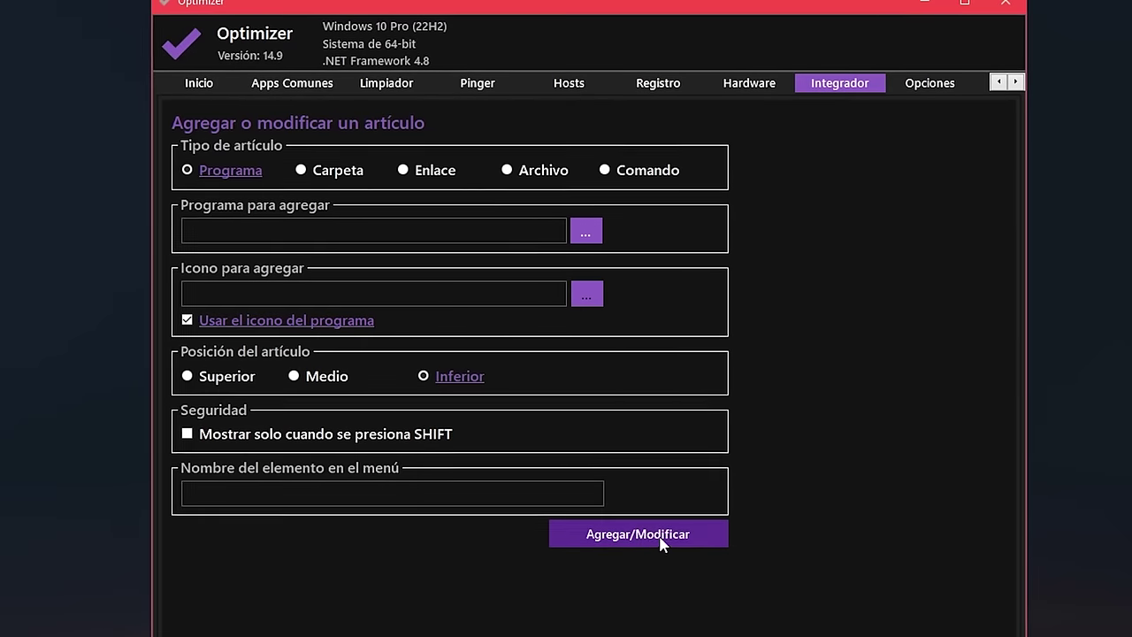
# Step: Check the desktop context menu for the new streamdeck entry, launch Stream Deck from it, and close that program
pyautogui.rightClick(32, 336)
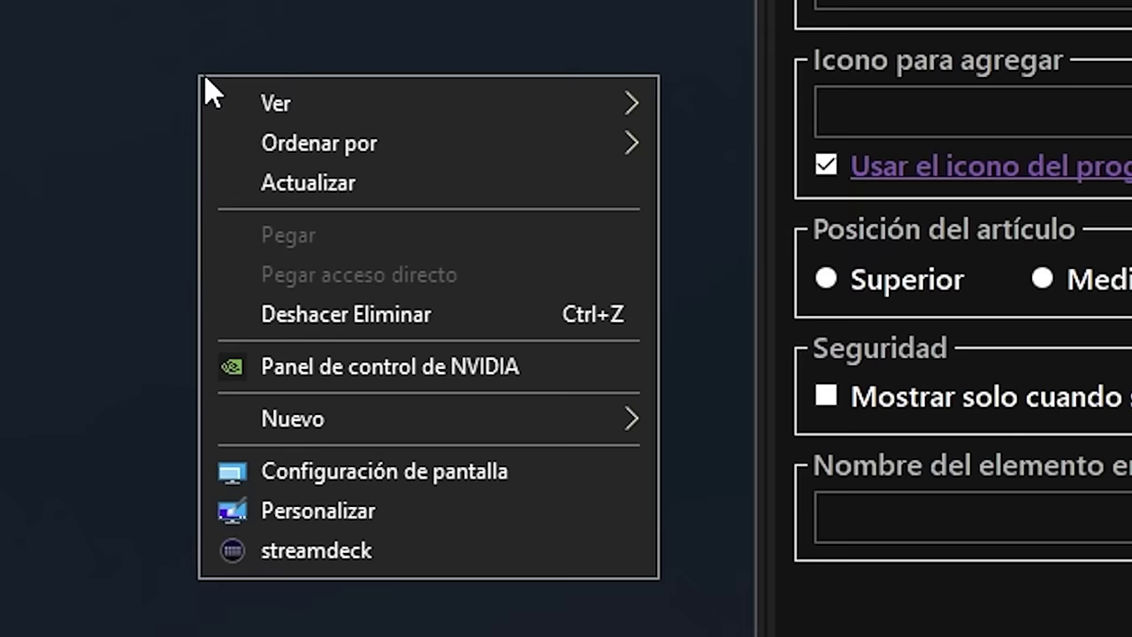
pyautogui.moveTo(150, 50)
pyautogui.press('Escape')
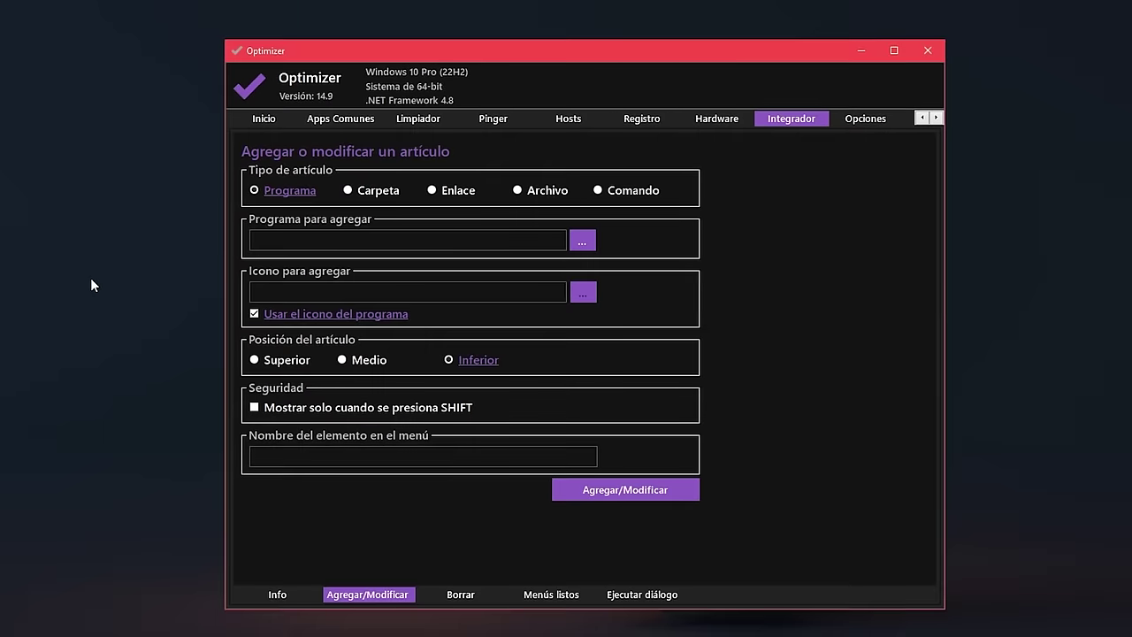
pyautogui.moveTo(162, 243); pyautogui.dragTo(20, 18)
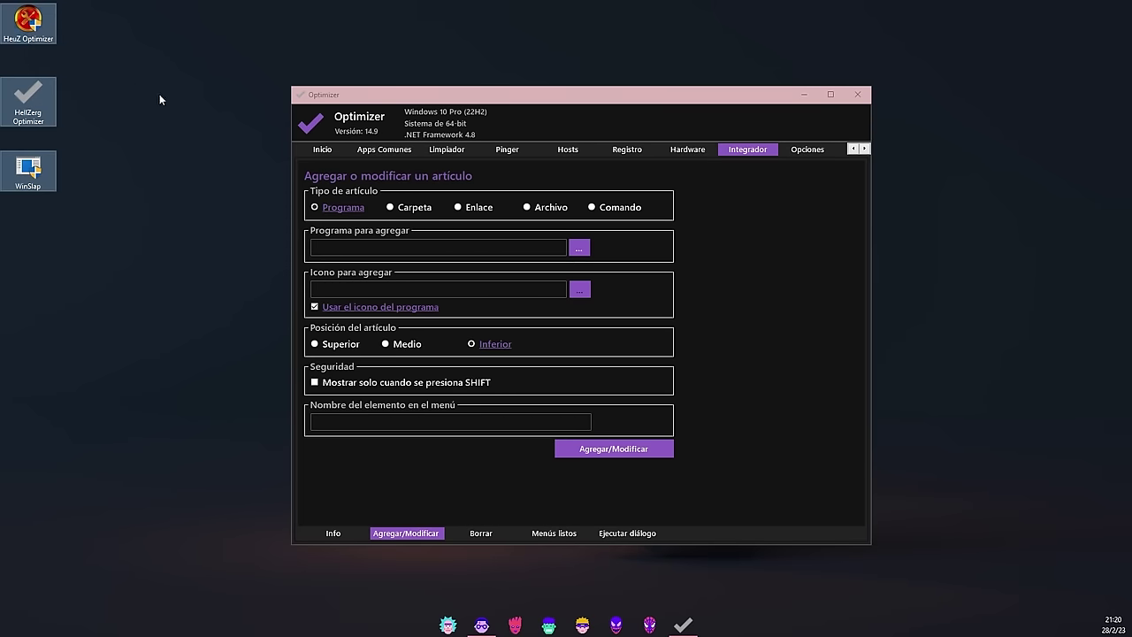
pyautogui.click(168, 167)
pyautogui.rightClick(157, 173)
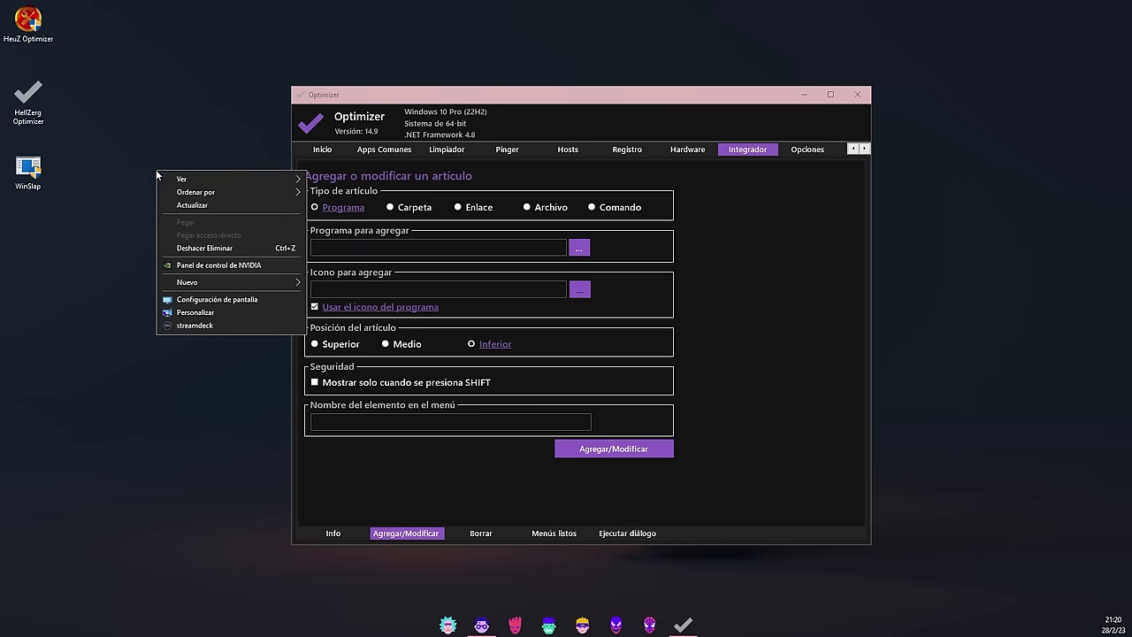
pyautogui.click(196, 326)
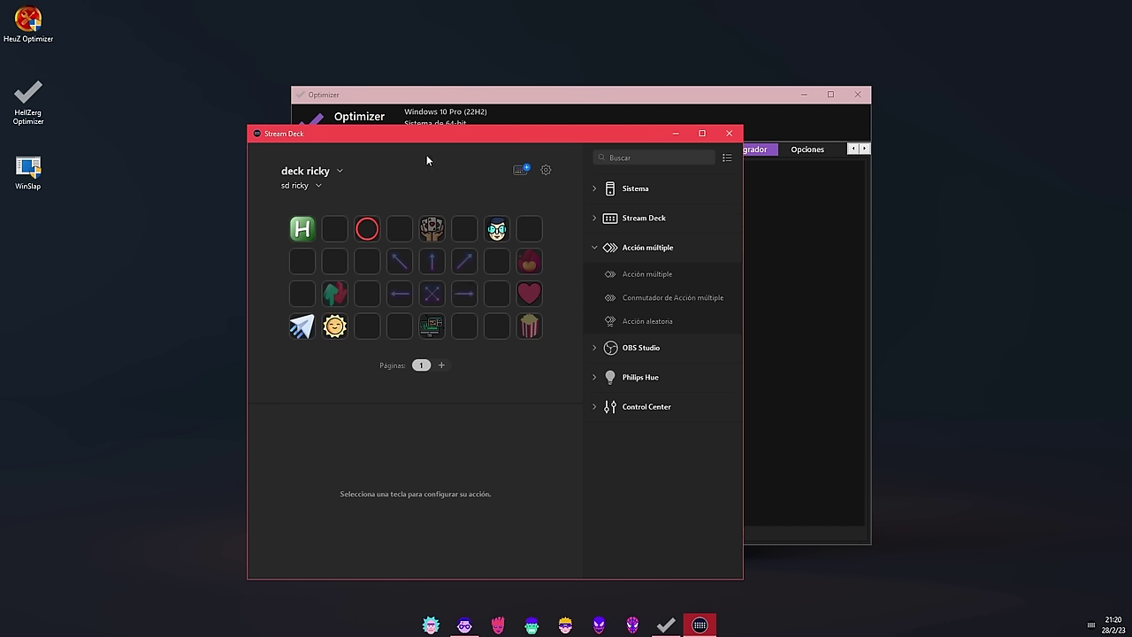
pyautogui.hotkey('alt', 'F4')
# Step: Delete the streamdeck item from the existing desktop elements and check the desktop context menu
pyautogui.rightClick(160, 181)
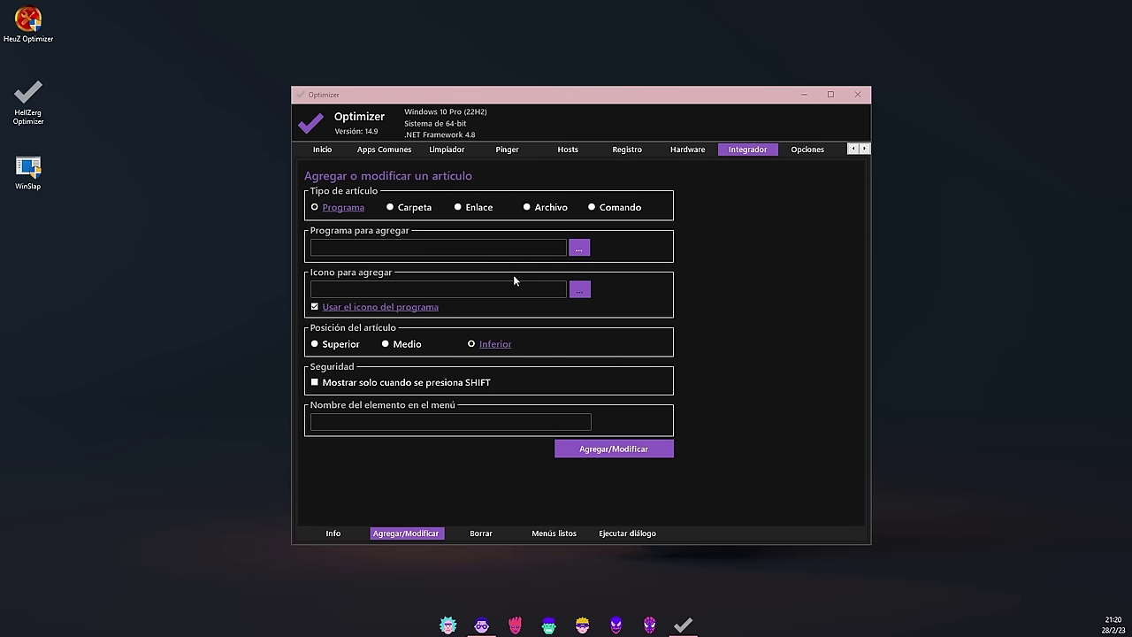
pyautogui.click(481, 534)
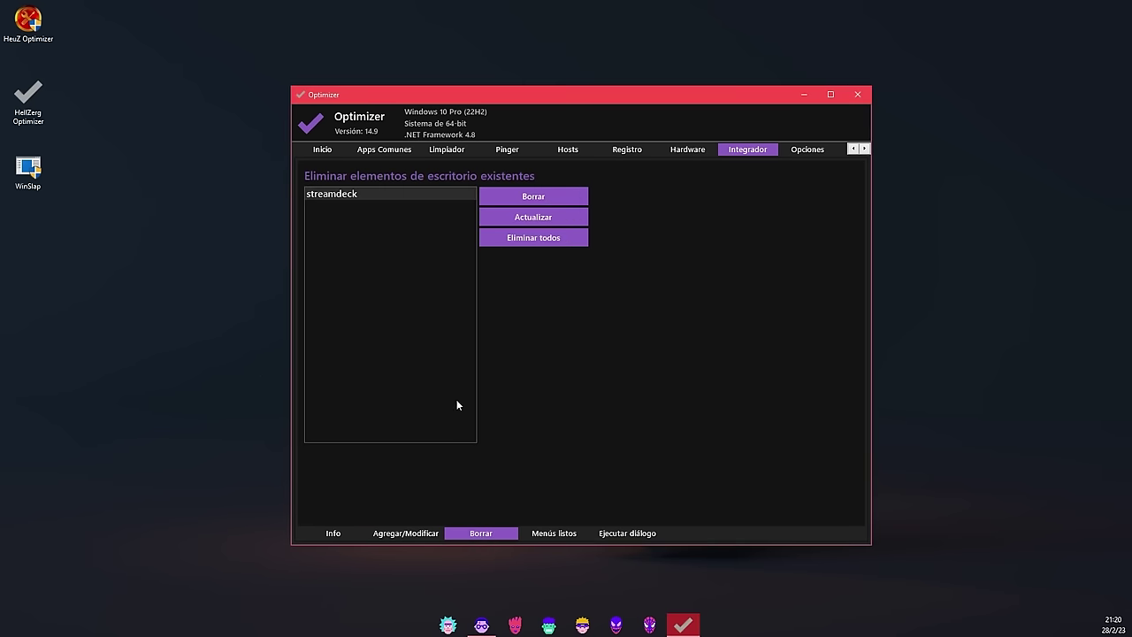
pyautogui.rightClick(160, 260)
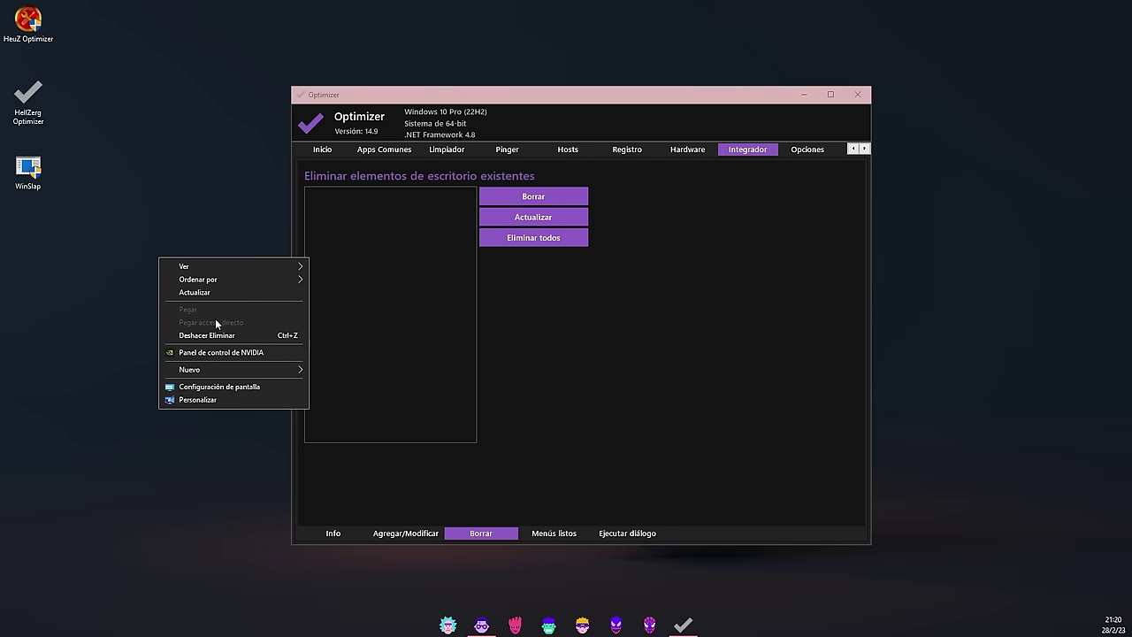
# Step: Enable Agregar Take Ownership among the Integrador's ready-made menus
pyautogui.click(662, 411)
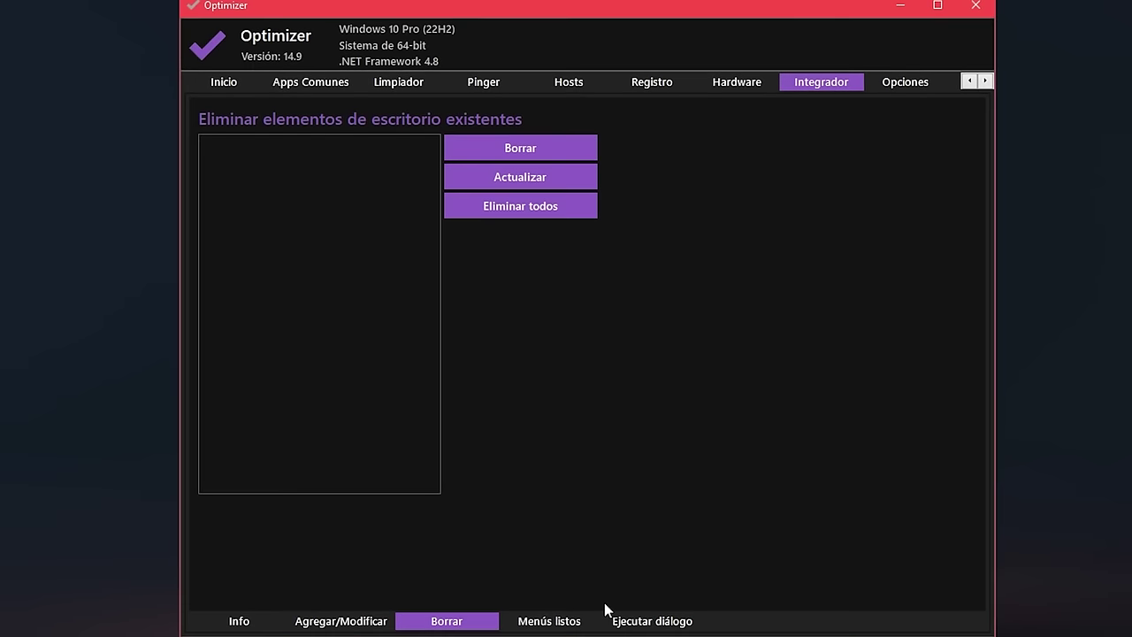
pyautogui.click(548, 624)
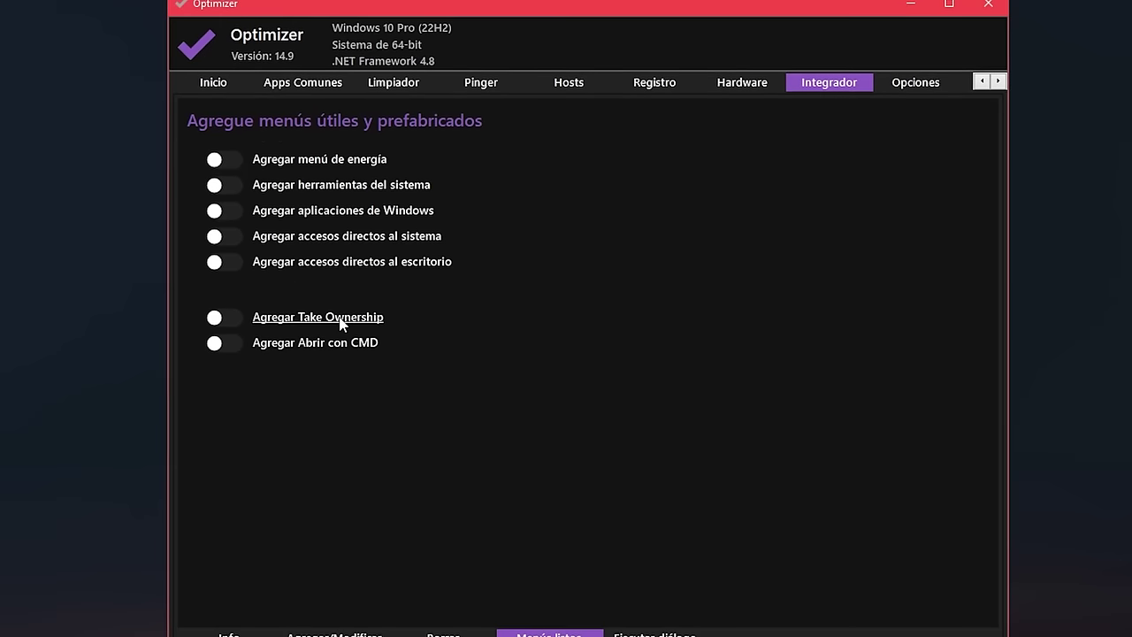
pyautogui.click(229, 322)
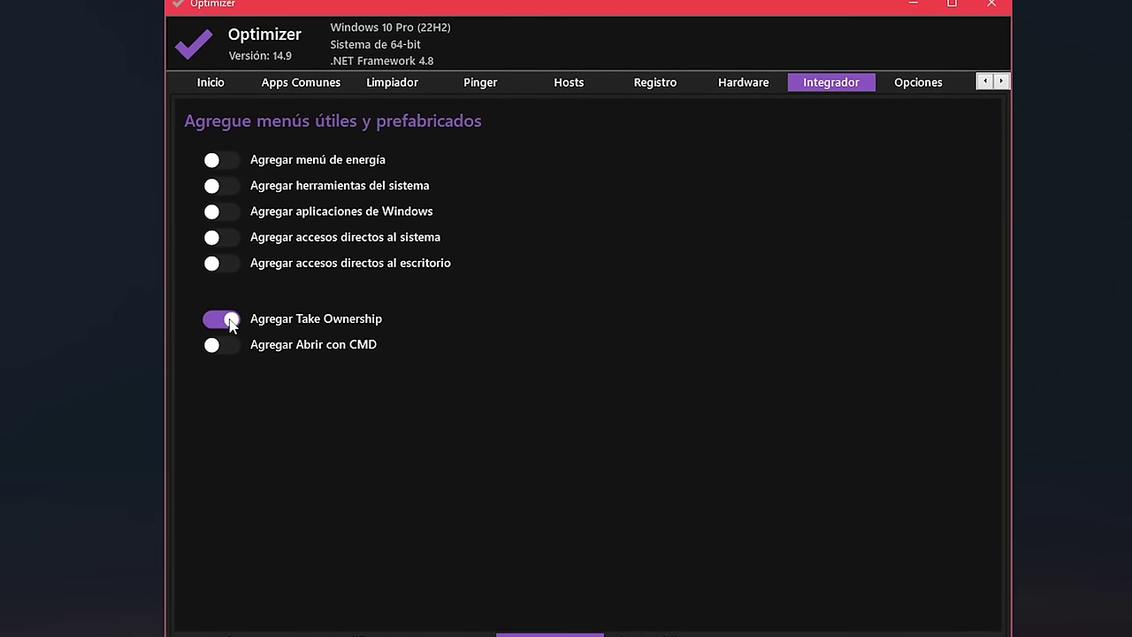
# Step: Check the Take Ownership options on the AppV folder in C:\Windows\System32, start and cancel renaming it, and close File Explorer
pyautogui.press('super+e')
pyautogui.doubleClick(260, 331)
pyautogui.doubleClick(248, 305)
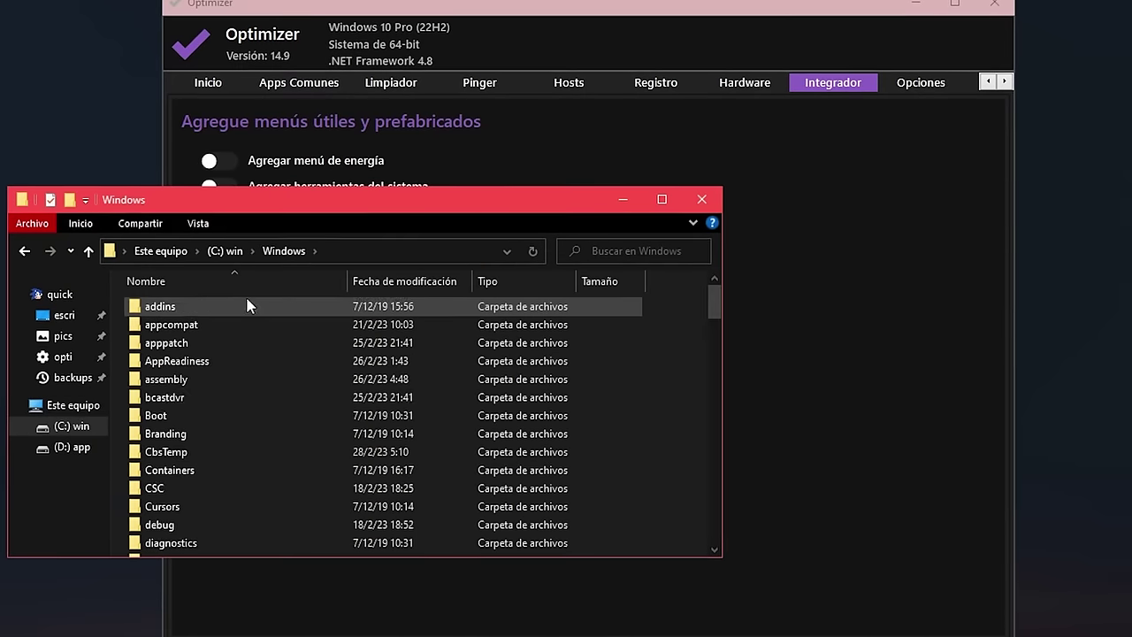
pyautogui.scroll(-20, 239, 374)
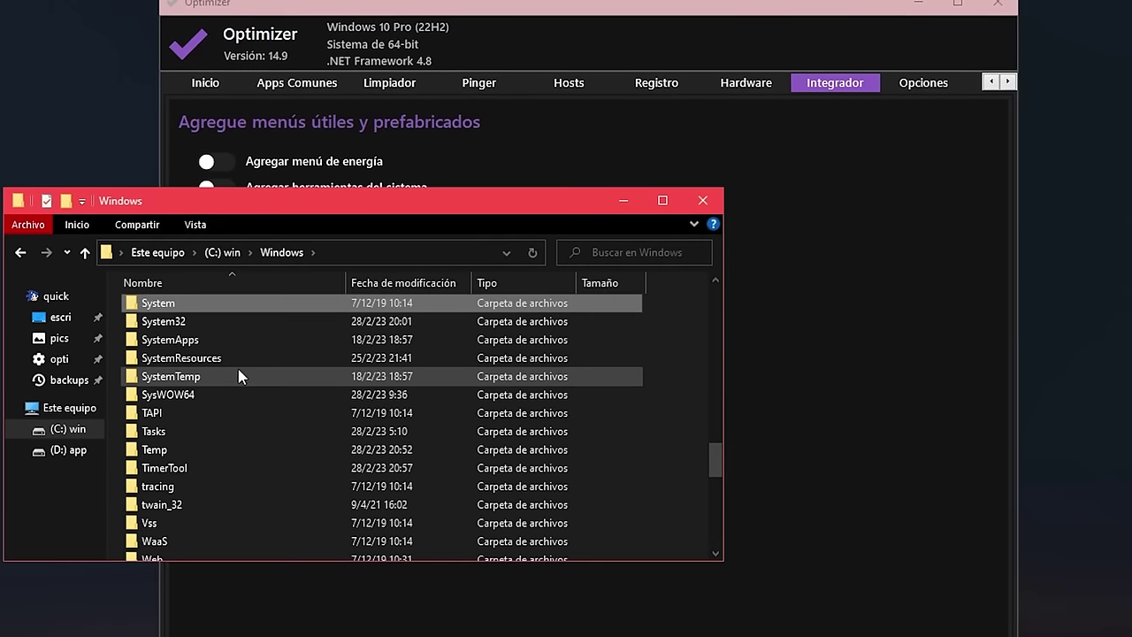
pyautogui.doubleClick(199, 330)
pyautogui.rightClick(168, 402)
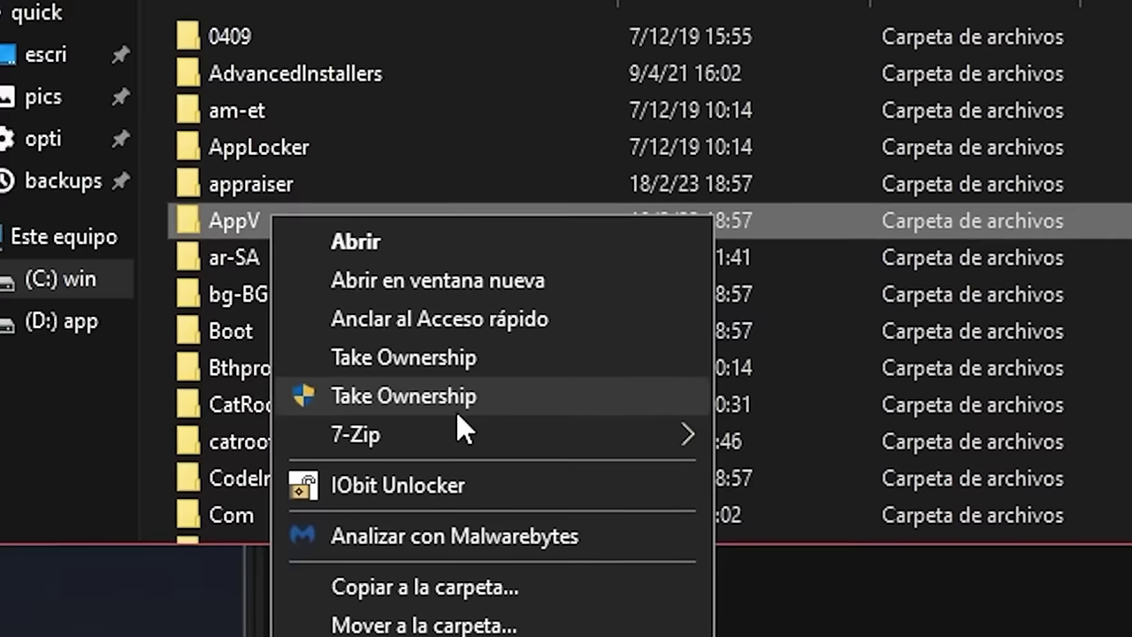
pyautogui.click(40, 112)
pyautogui.press('F2')
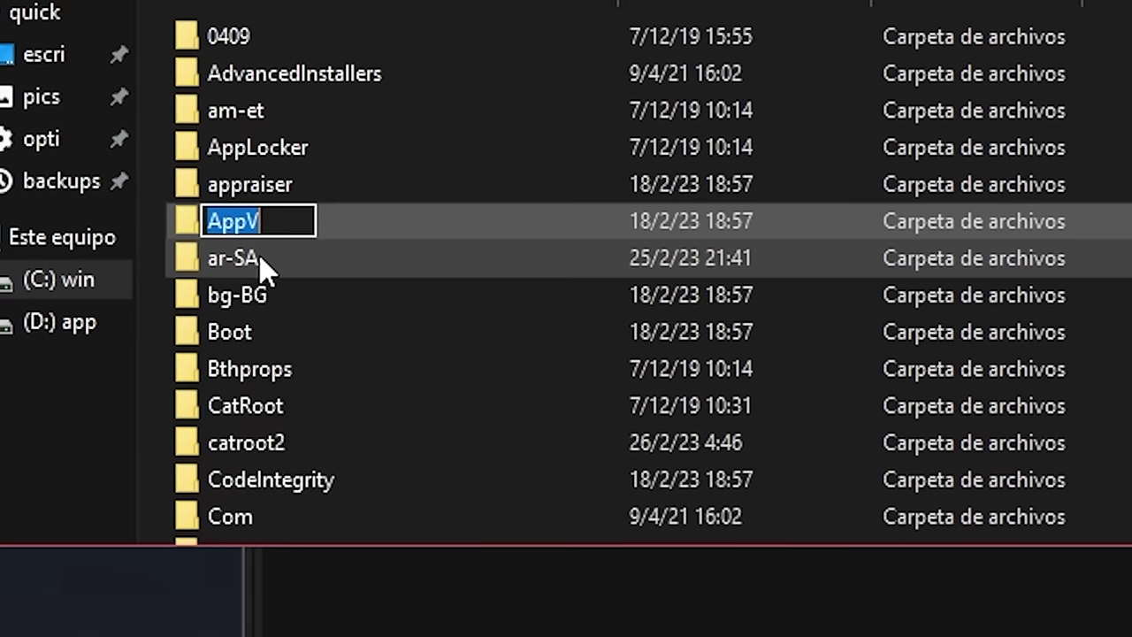
pyautogui.press('Escape')
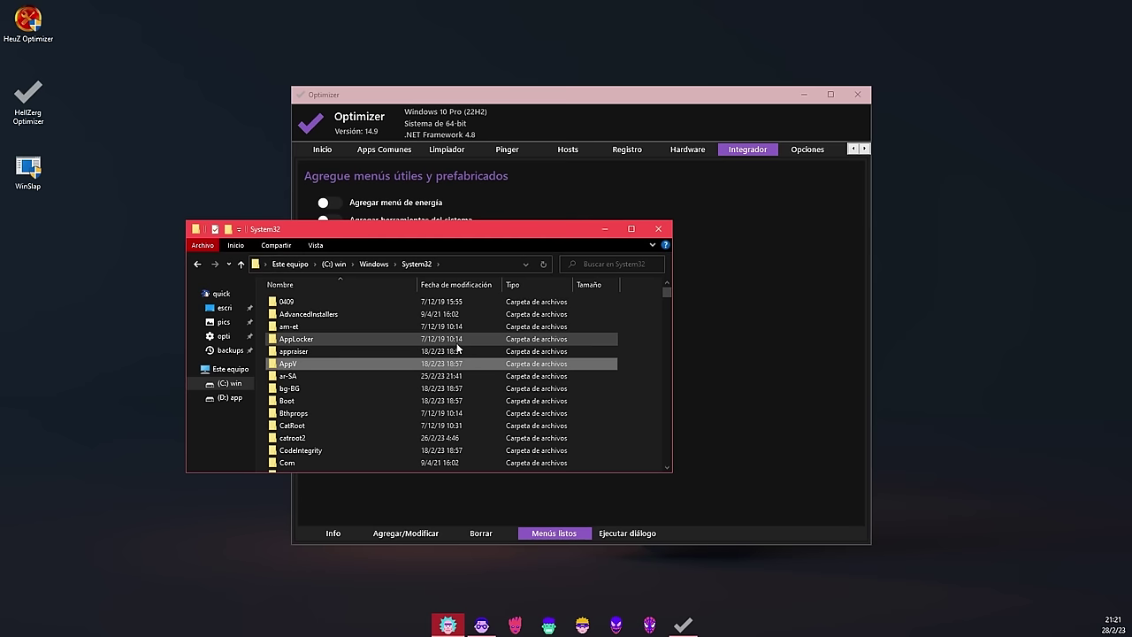
pyautogui.click(659, 229)
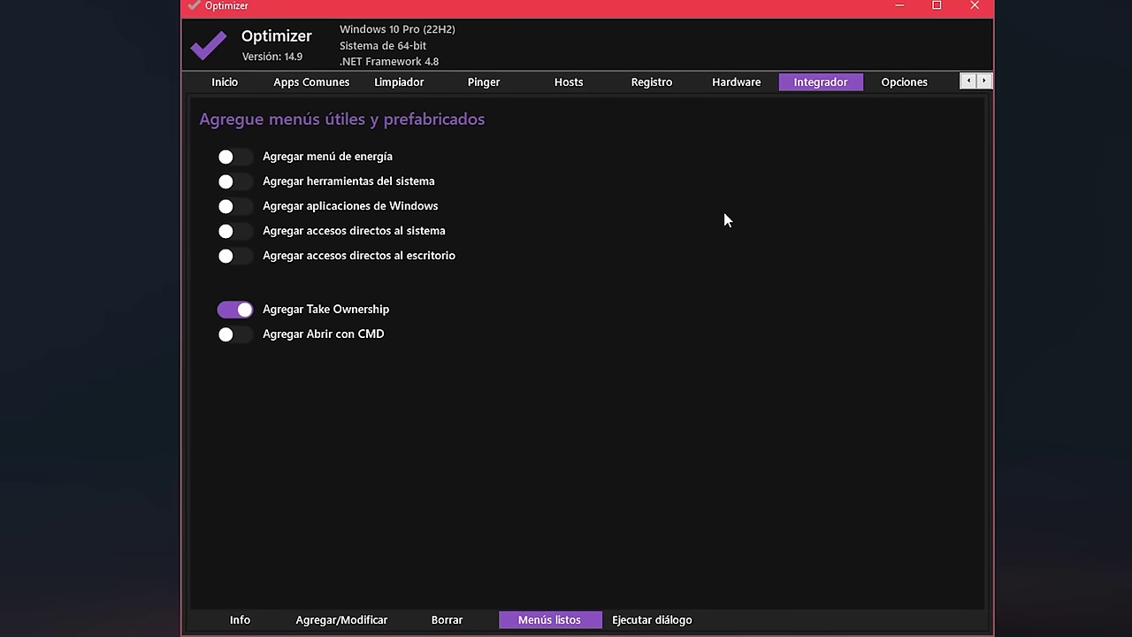
# Step: Turn off Agregar Take Ownership and enable Agregar Abrir con CMD
pyautogui.click(234, 311)
pyautogui.click(232, 312)
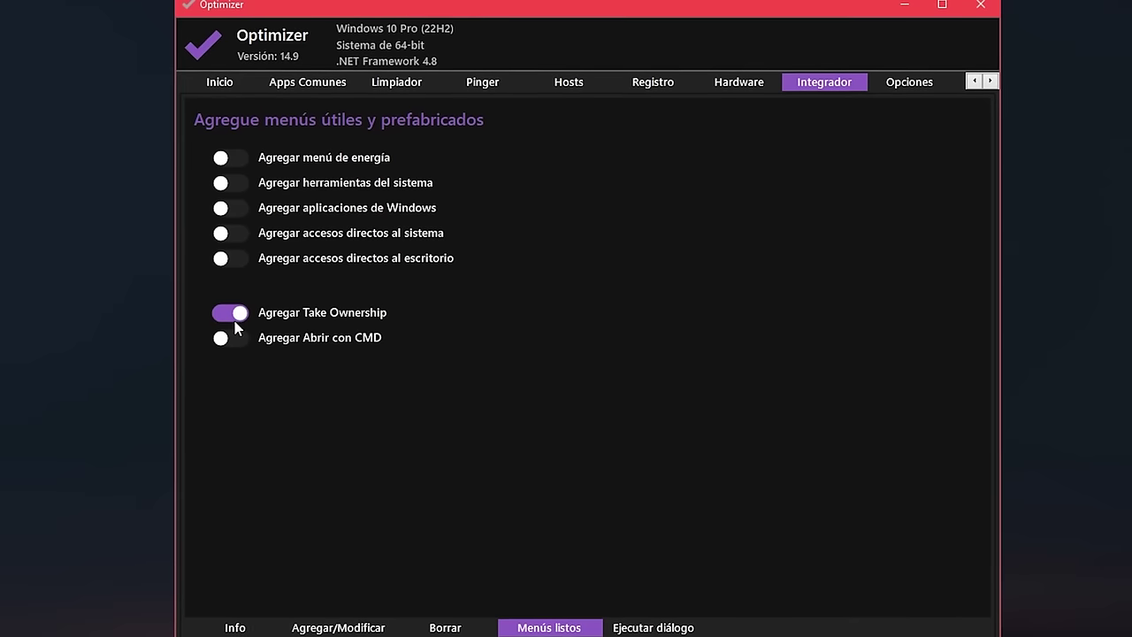
pyautogui.click(232, 312)
pyautogui.click(231, 312)
pyautogui.click(228, 315)
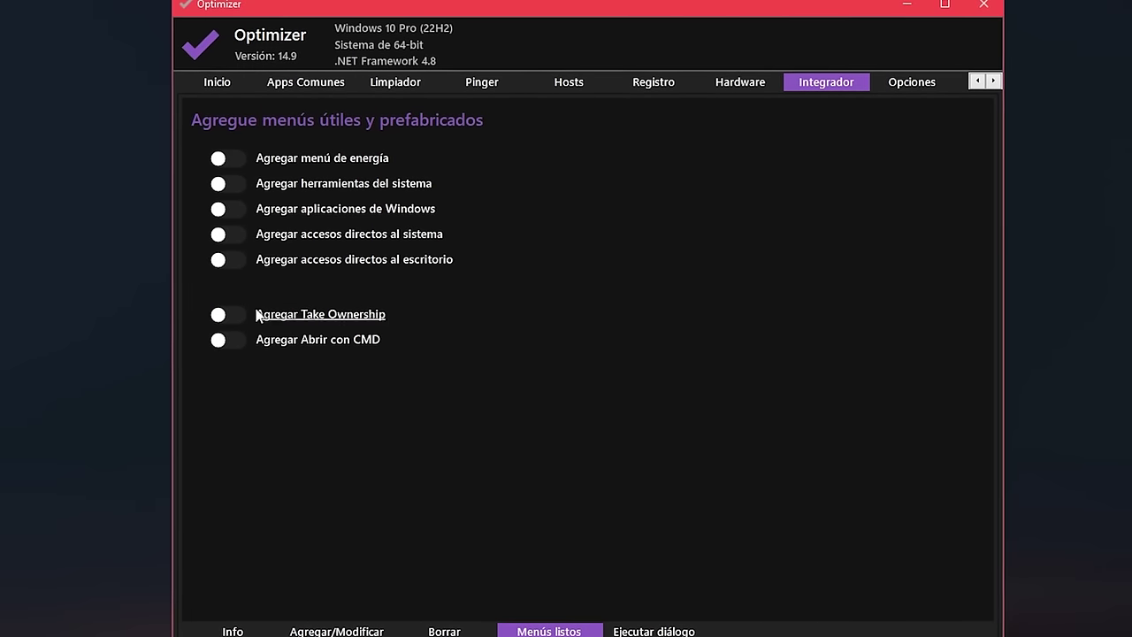
pyautogui.click(230, 341)
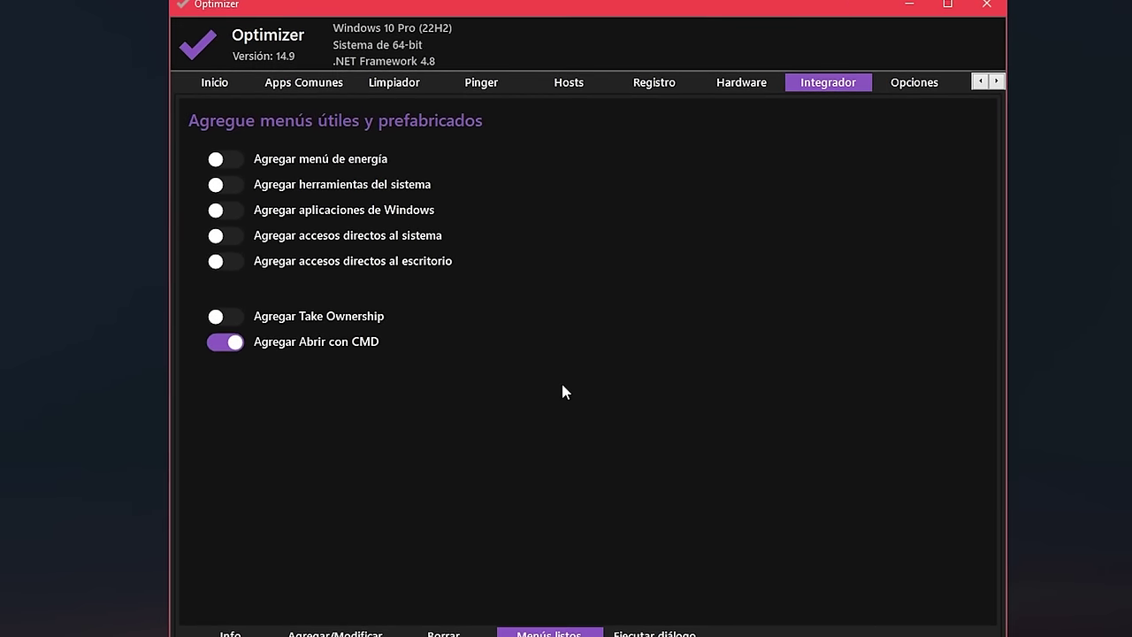
# Step: Open a command prompt by running cmd from the Windows Run dialog, and close it
pyautogui.press('super+r')
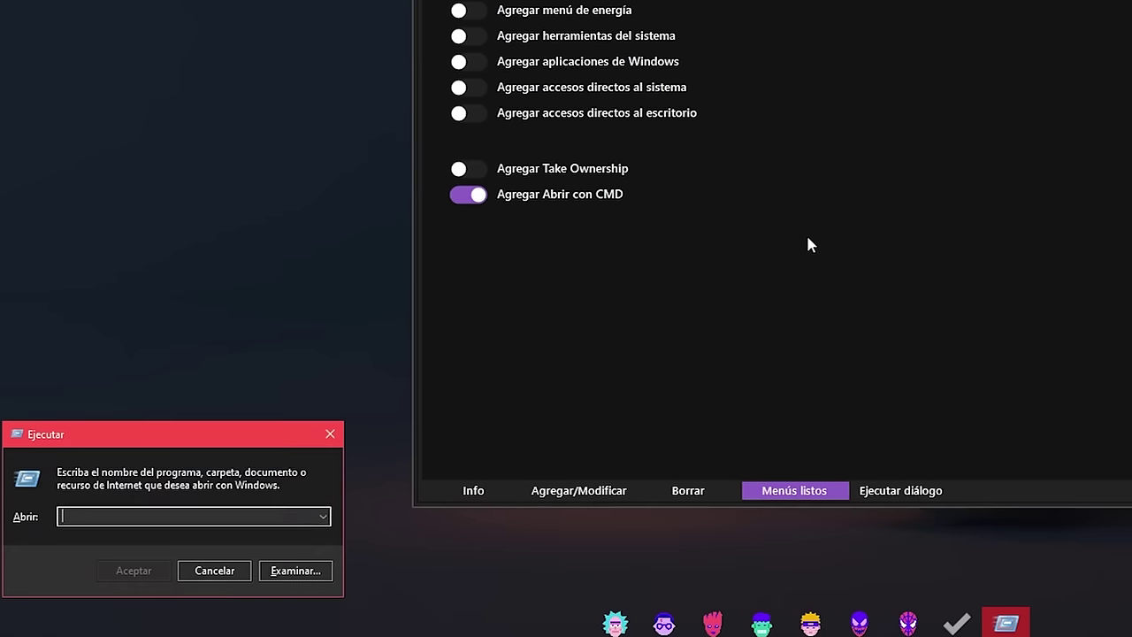
pyautogui.write('cmd')
pyautogui.press('Return')
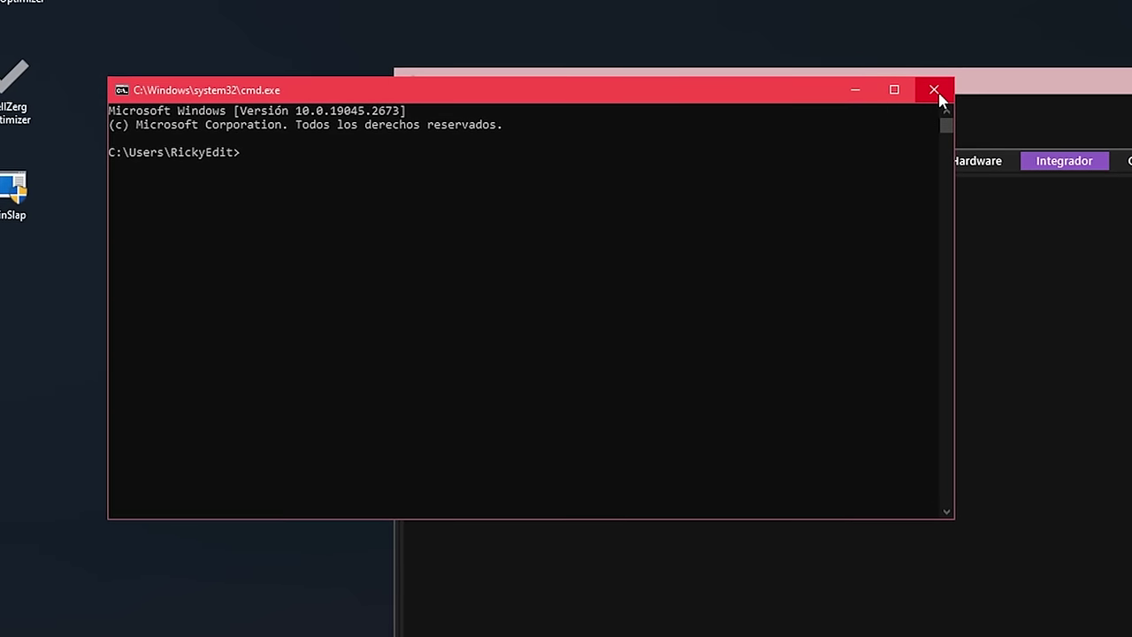
pyautogui.click(939, 96)
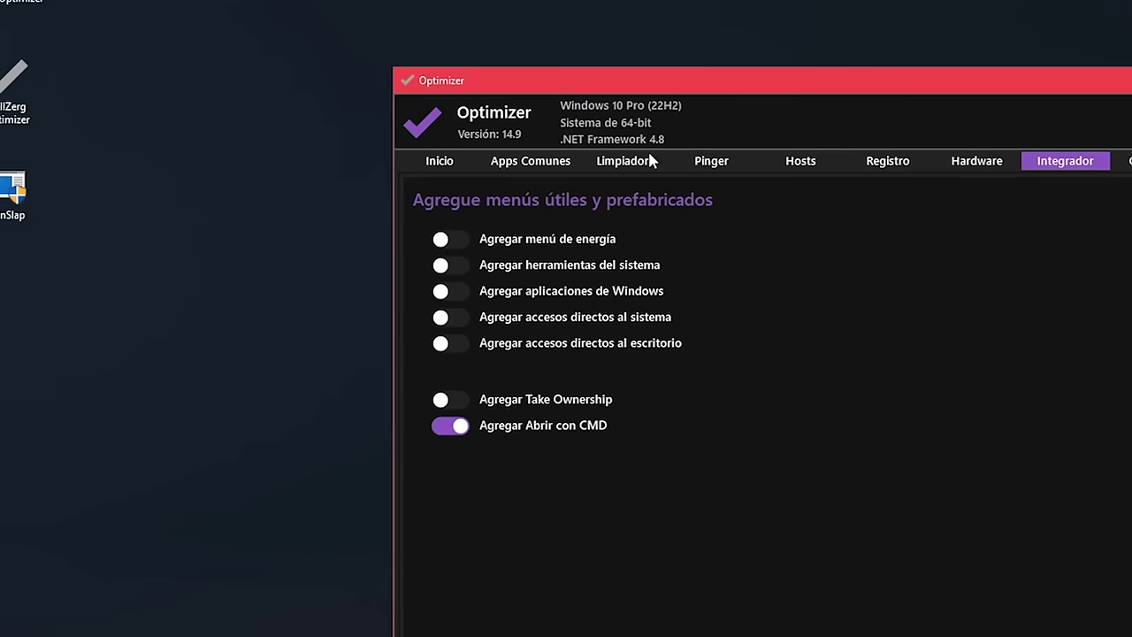
# Step: Open a command prompt at D:\Desktop from the desktop context menu, and close it
pyautogui.rightClick(179, 315)
pyautogui.click(256, 457)
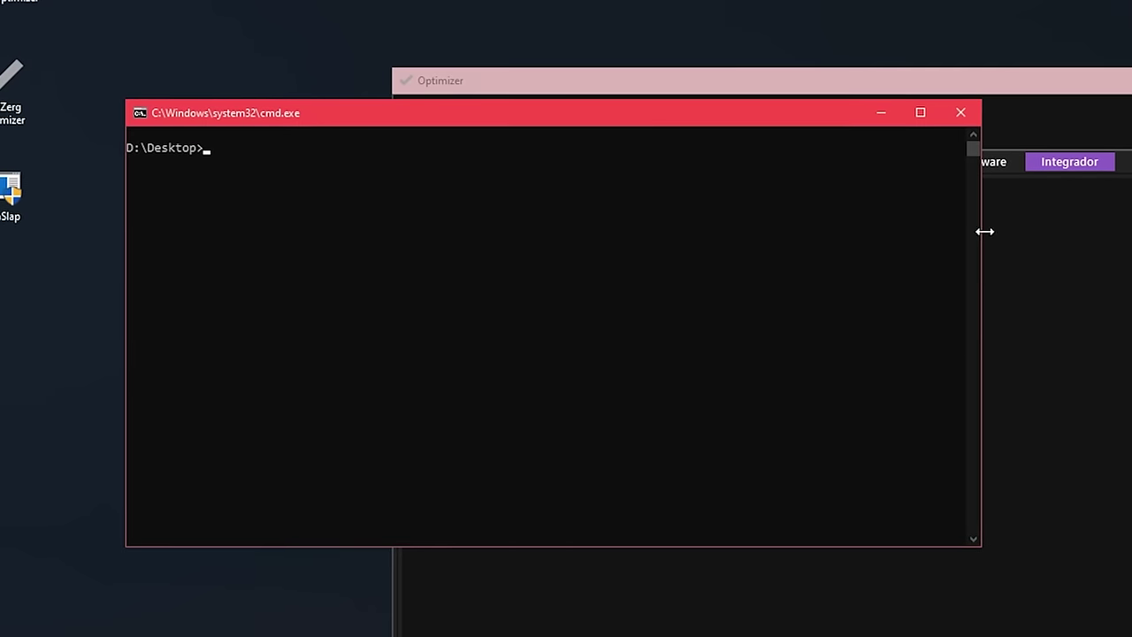
pyautogui.click(964, 114)
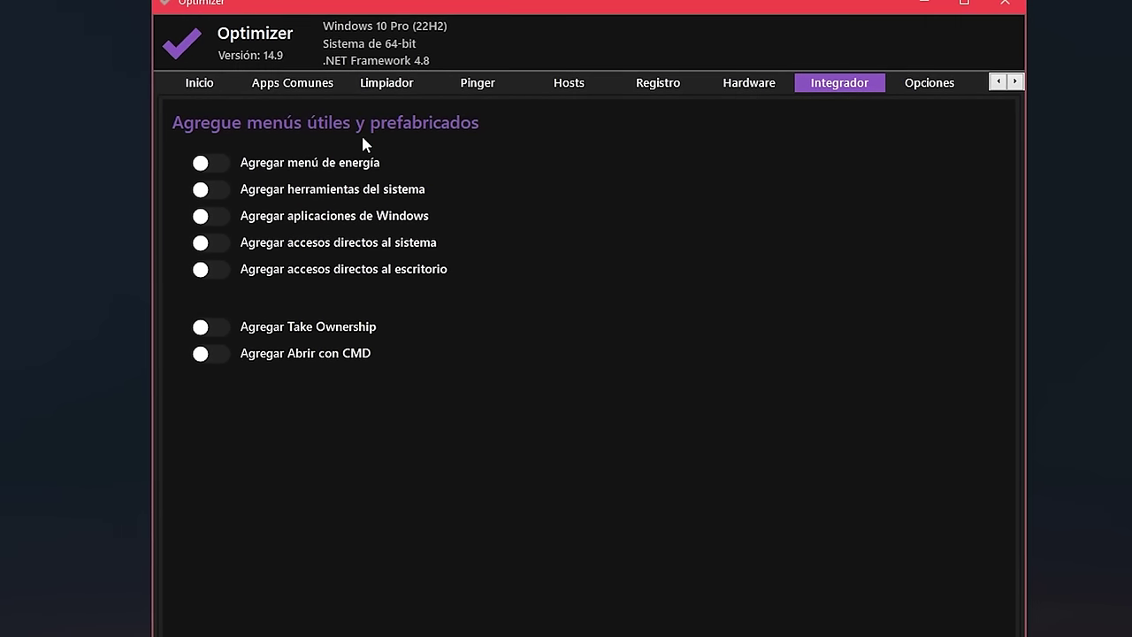
# Step: Enable the Windows applications, system tools and power menus in the Integrador, and inspect them in the desktop context menu
pyautogui.click(221, 217)
pyautogui.click(220, 190)
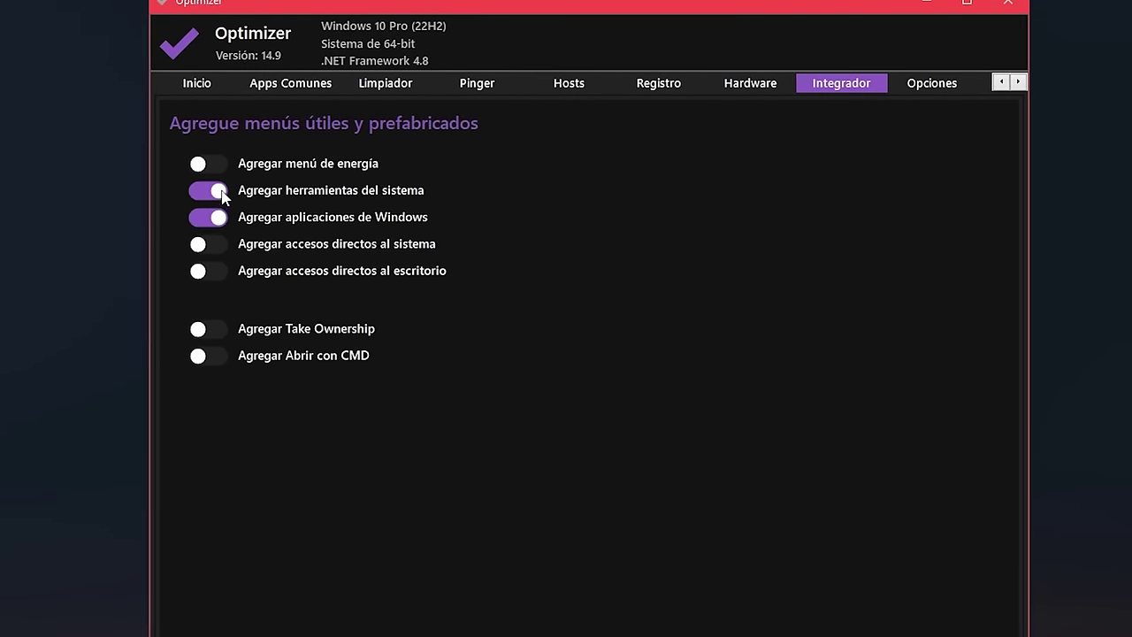
pyautogui.click(219, 164)
pyautogui.rightClick(0, 168)
pyautogui.moveTo(279, 294)
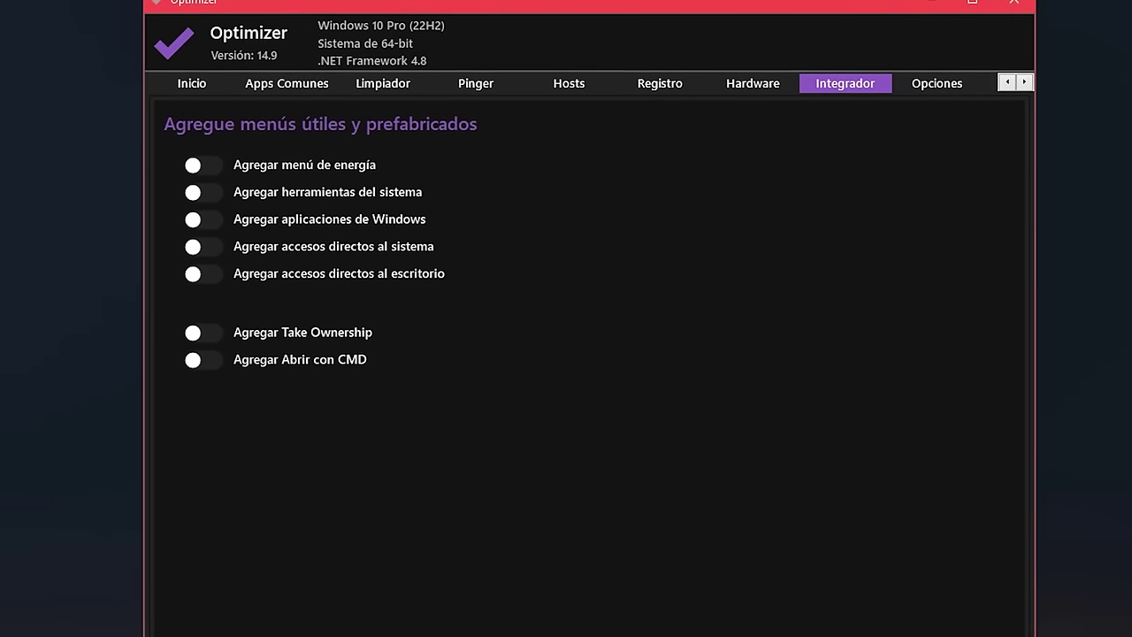
# Step: Examine the full list of existing custom run commands in the Integrador
pyautogui.rightClick(0, 211)
pyautogui.click(985, 304)
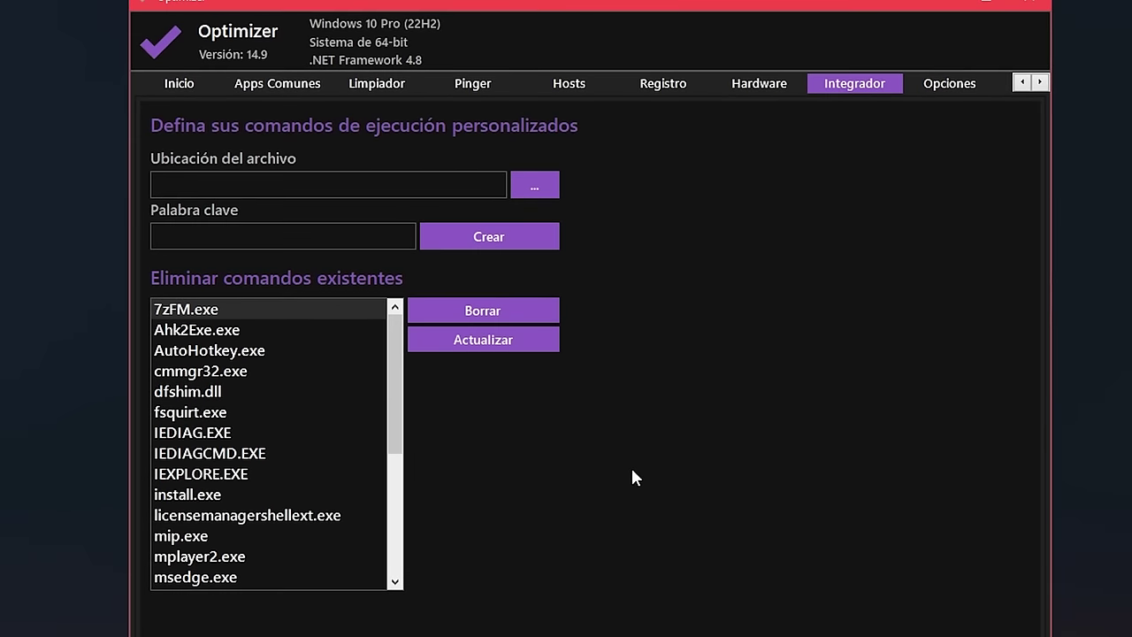
pyautogui.scroll(-3, 266, 382)
pyautogui.scroll(-1, 239, 389)
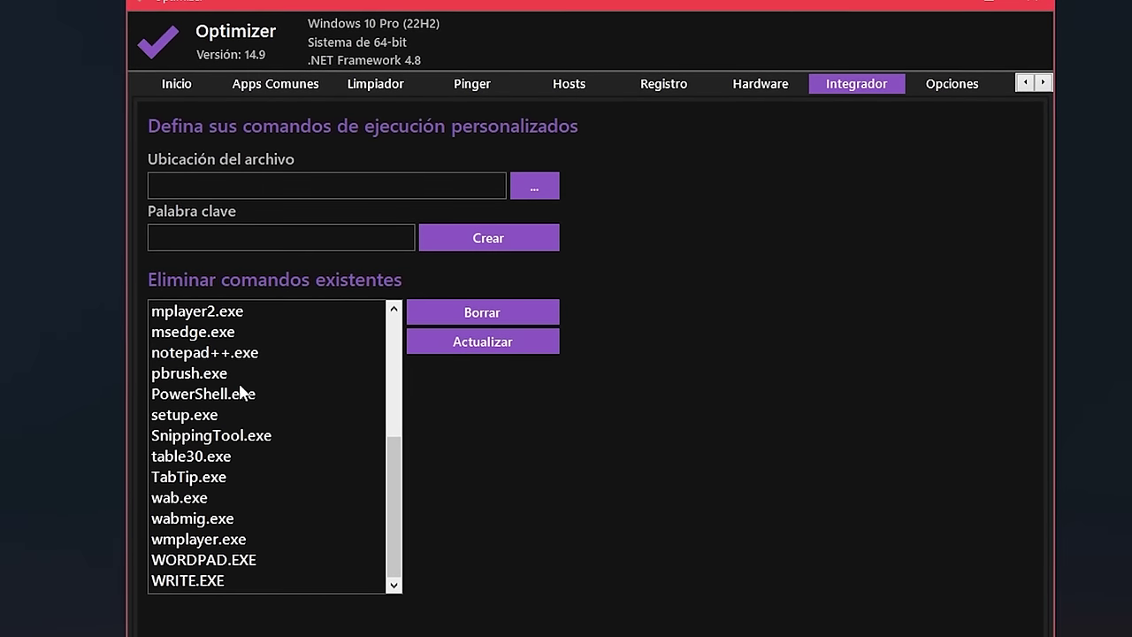
pyautogui.scroll(4, 252, 411)
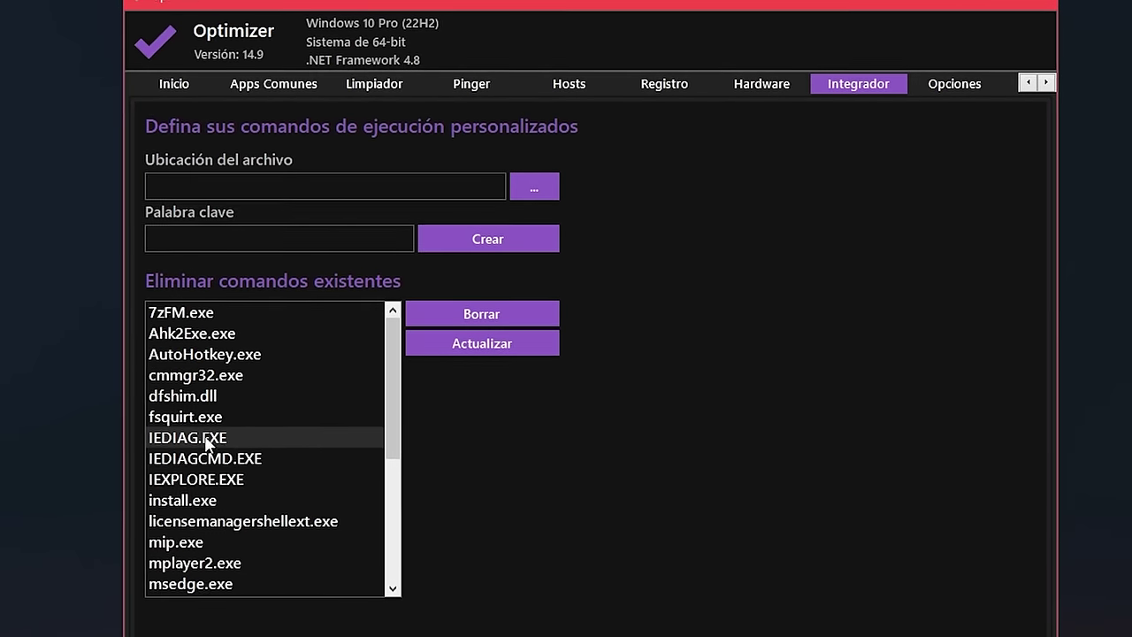
pyautogui.click(279, 459)
pyautogui.click(269, 362)
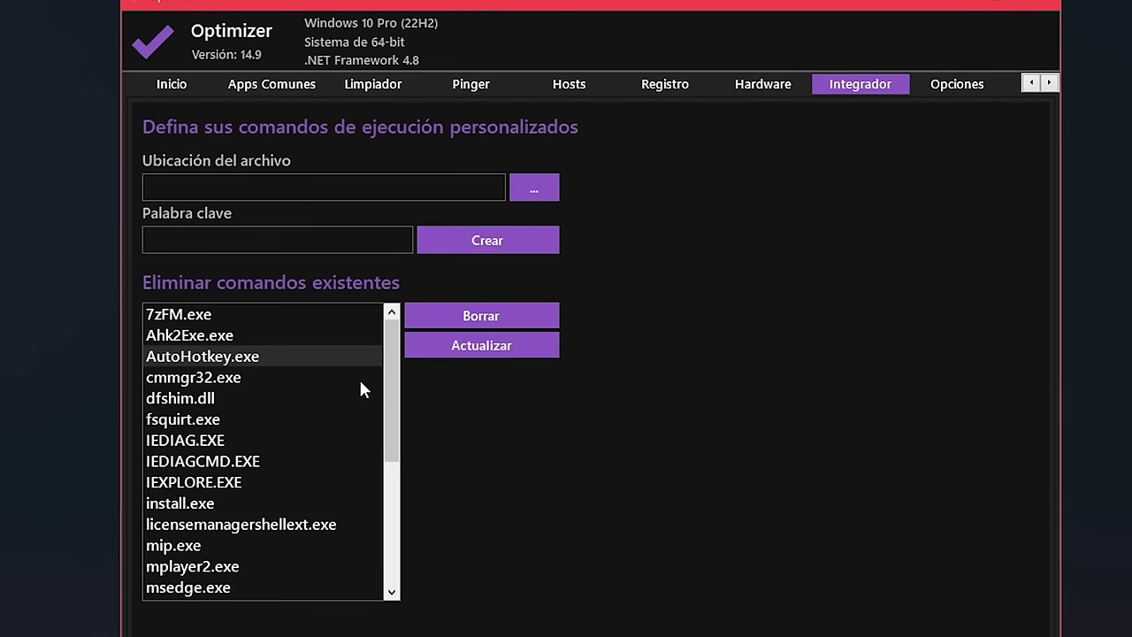
pyautogui.scroll(-3, 327, 389)
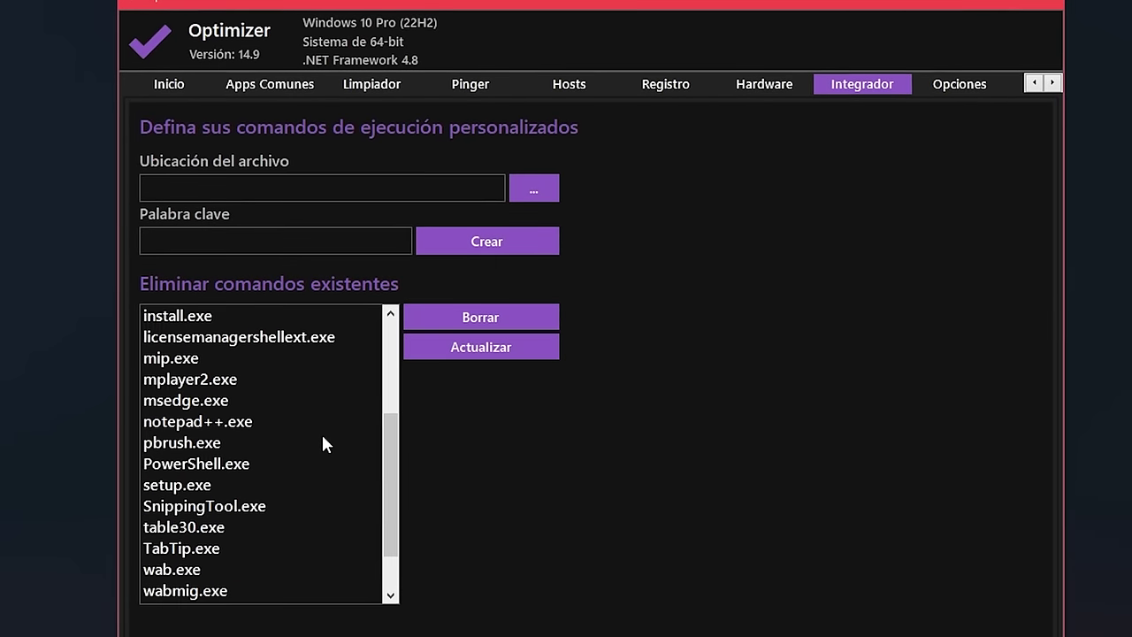
pyautogui.scroll(3, 265, 389)
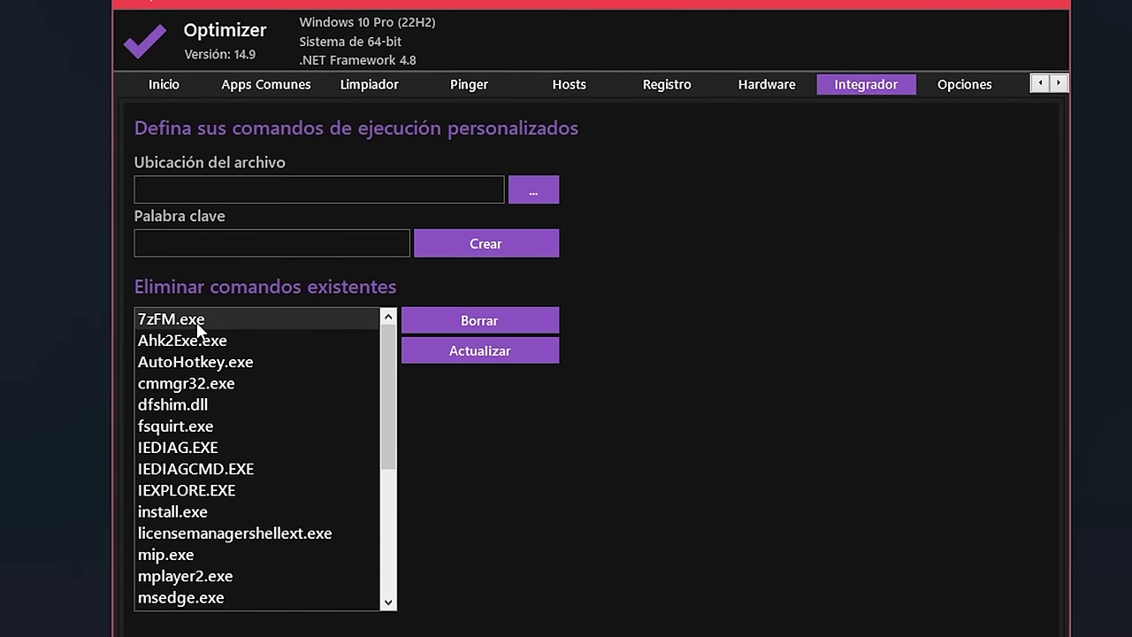
pyautogui.scroll(-2, 221, 398)
pyautogui.scroll(2, 248, 404)
pyautogui.scroll(-4, 262, 394)
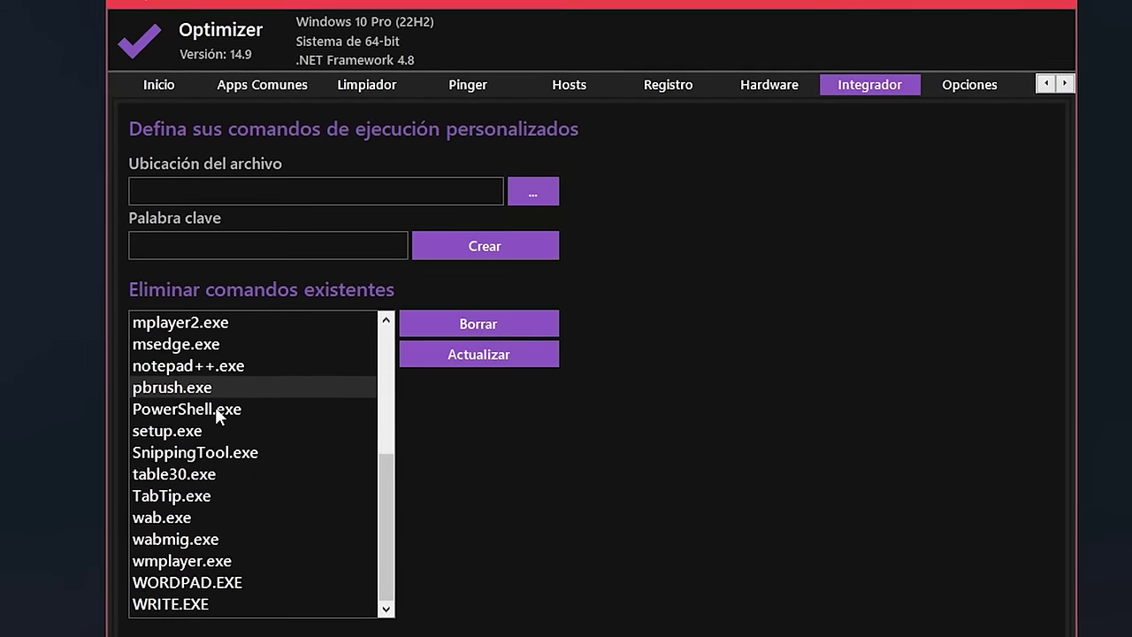
# Step: Open the Opciones settings and change the theme color from the color wheel to blue
pyautogui.click(981, 84)
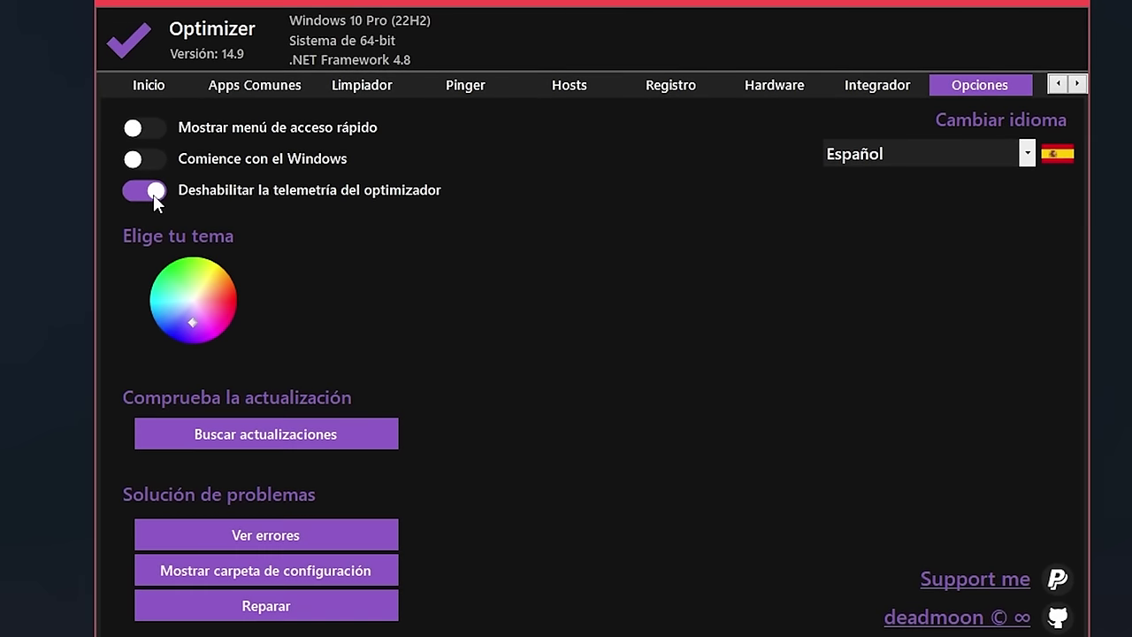
pyautogui.click(204, 327)
pyautogui.moveTo(203, 327)
pyautogui.mouseDown()
pyautogui.moveTo(214, 296)
pyautogui.moveTo(181, 279)
pyautogui.moveTo(169, 303)
pyautogui.moveTo(183, 323)
pyautogui.moveTo(161, 324)
pyautogui.mouseUp()
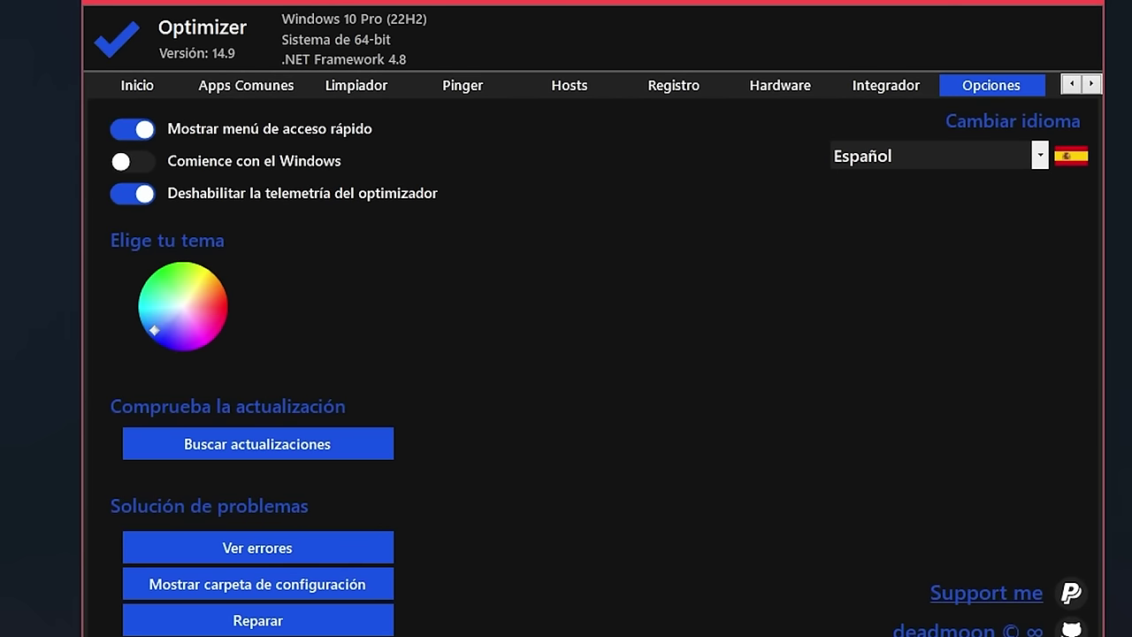
# Step: View the available interface languages without changing the current one, and check for program updates
pyautogui.click(972, 156)
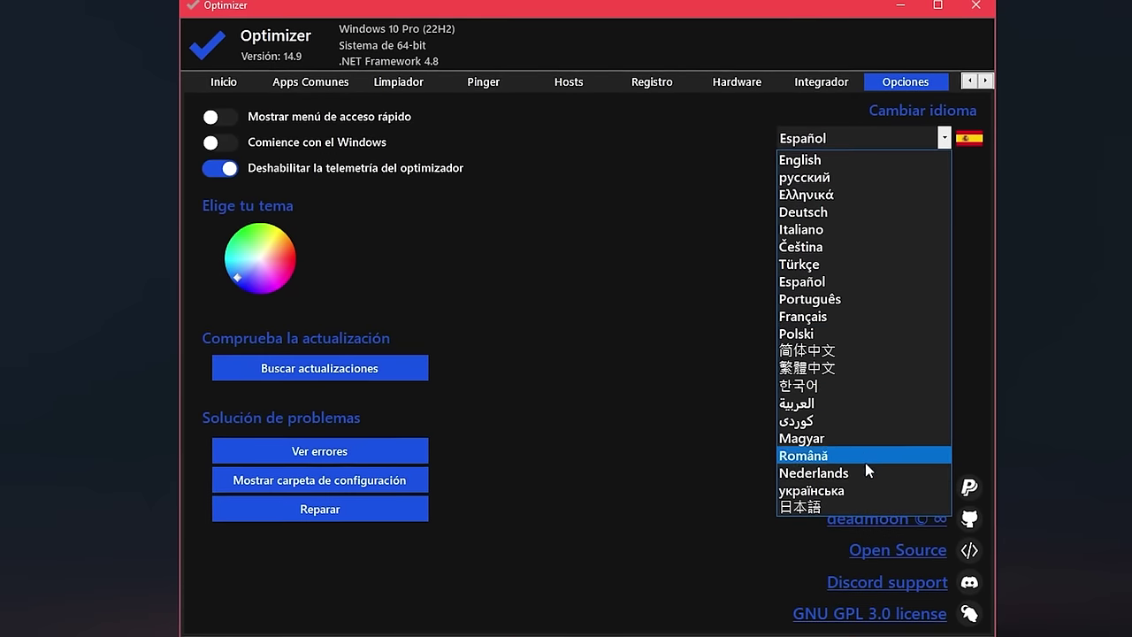
pyautogui.click(483, 266)
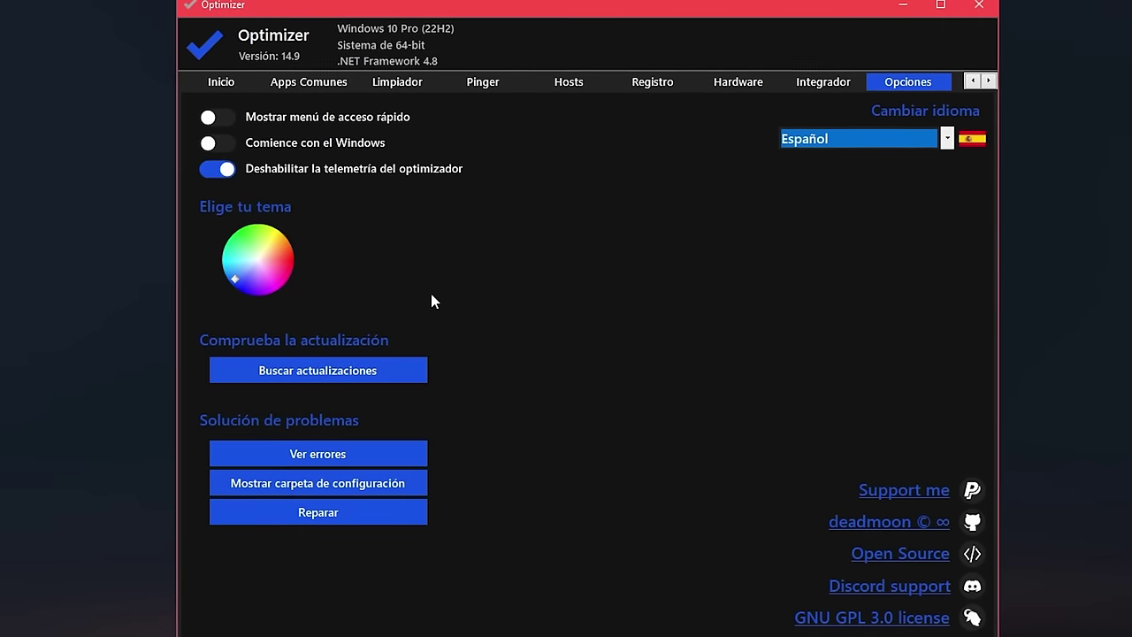
pyautogui.click(390, 375)
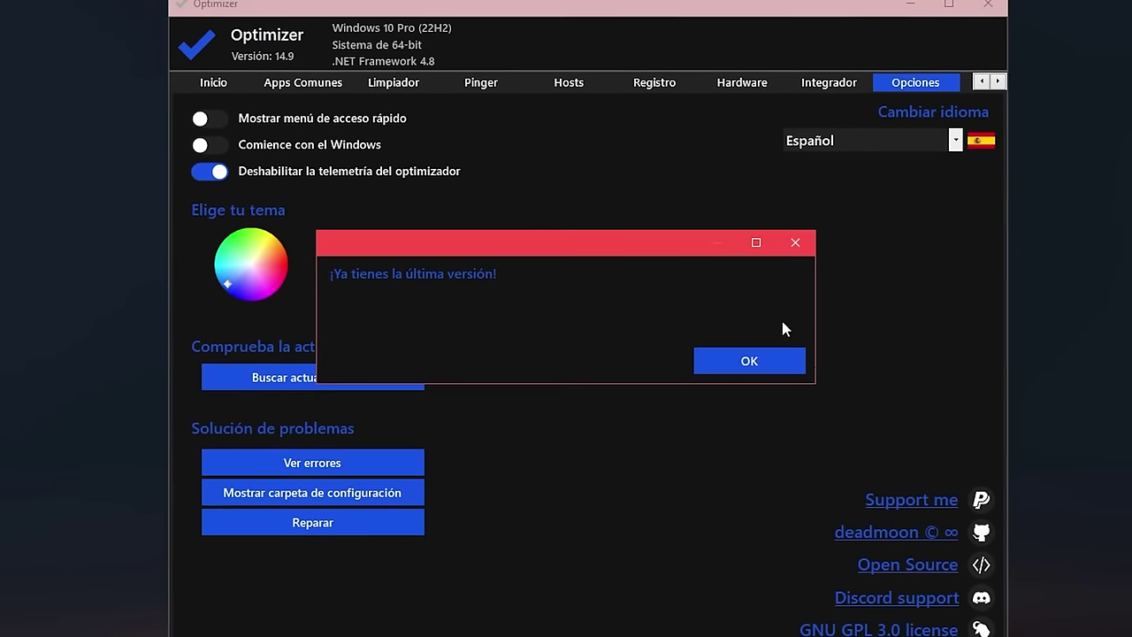
pyautogui.click(748, 360)
# Step: Try magenta and grey theme colors, and settle on purple
pyautogui.click(241, 232)
pyautogui.click(267, 289)
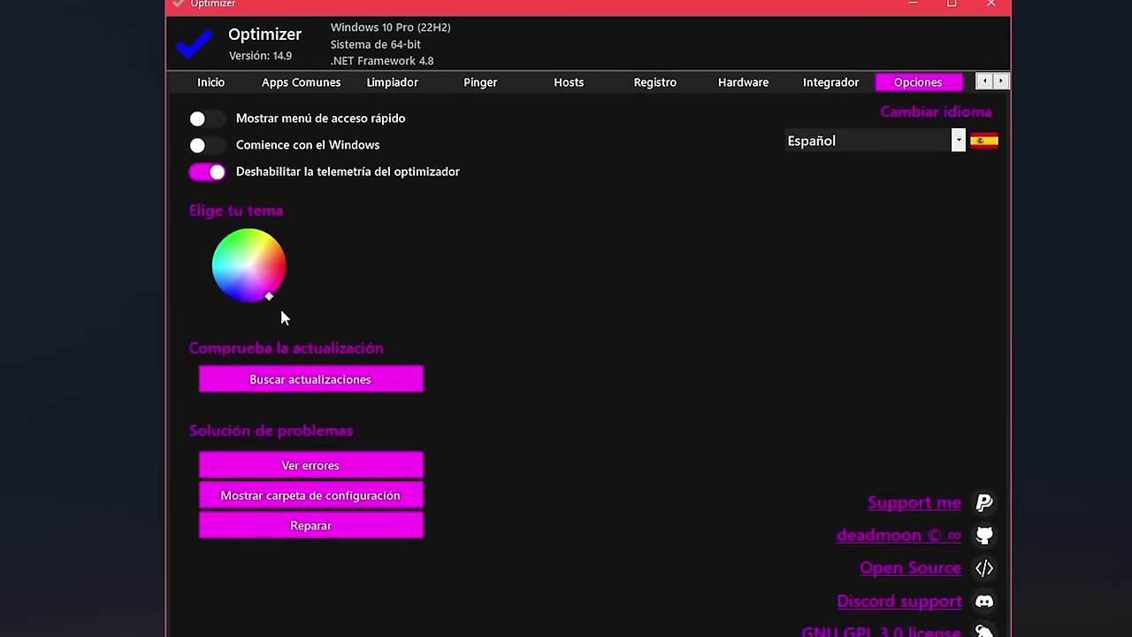
pyautogui.click(253, 233)
pyautogui.click(247, 266)
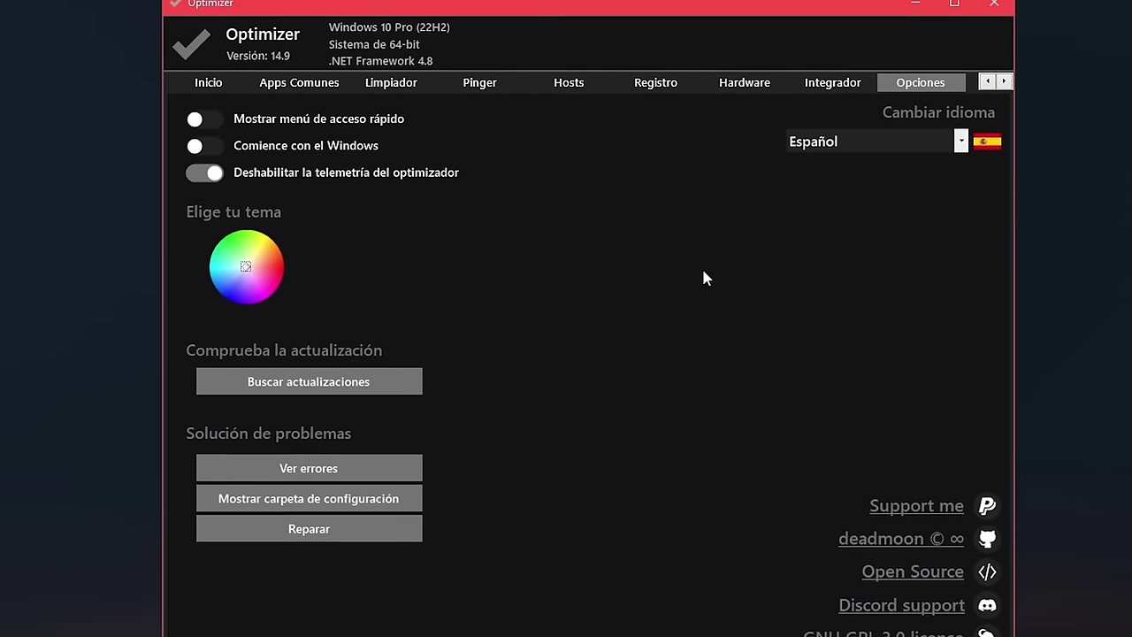
pyautogui.click(252, 295)
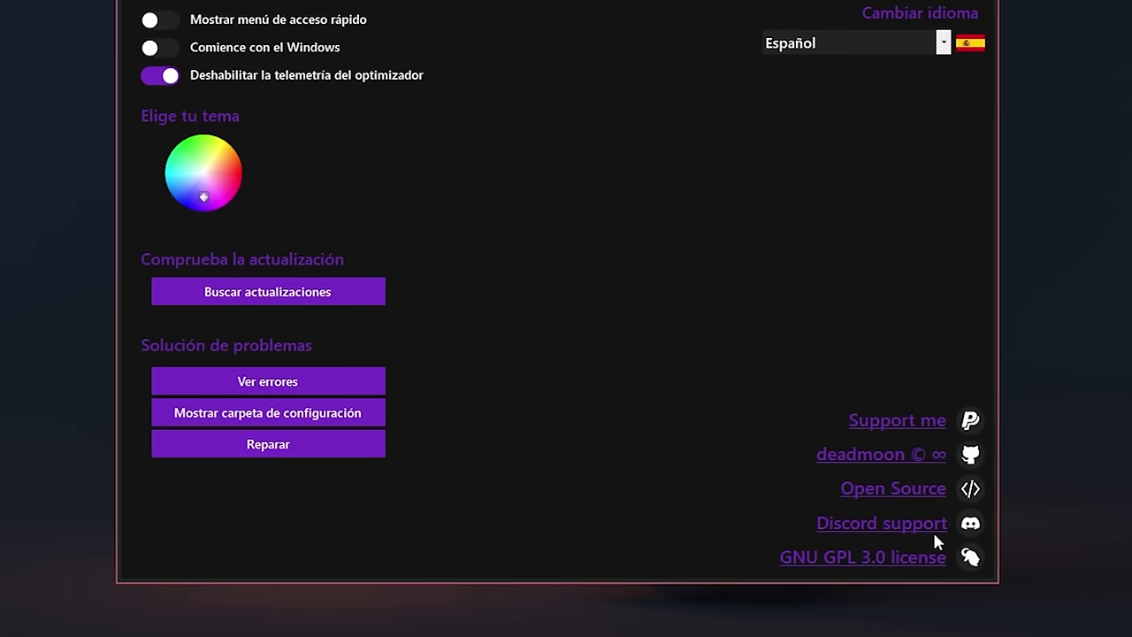
pyautogui.click(859, 95)
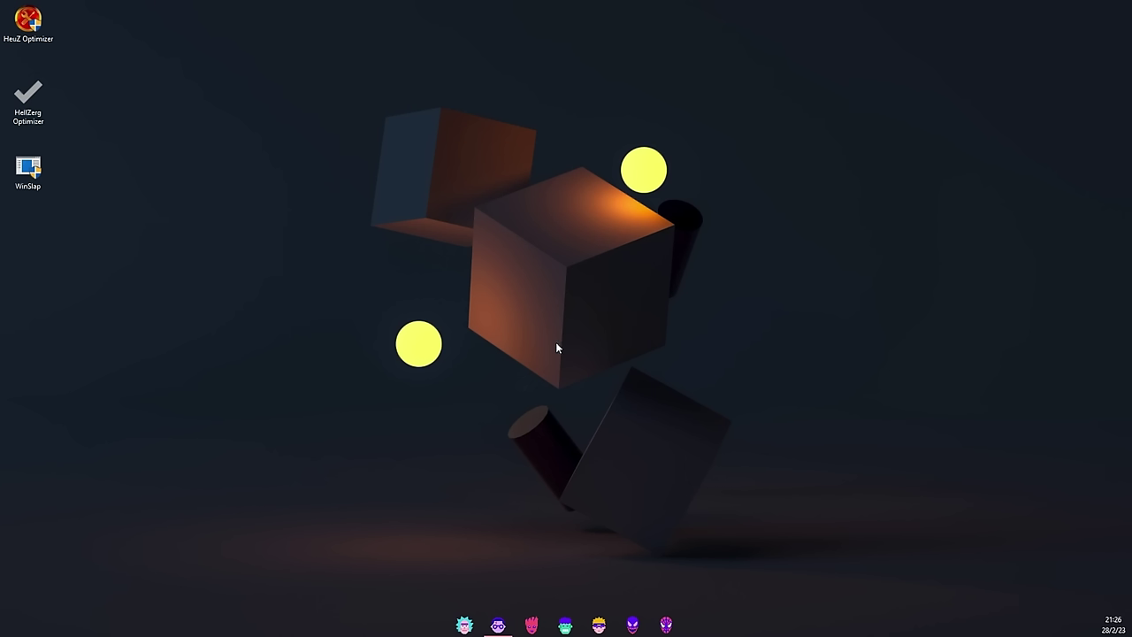
# Step: Launch WinSlap from its desktop shortcut
pyautogui.rightClick(39, 170)
pyautogui.click(352, 213)
pyautogui.rightClick(37, 170)
pyautogui.click(132, 188)
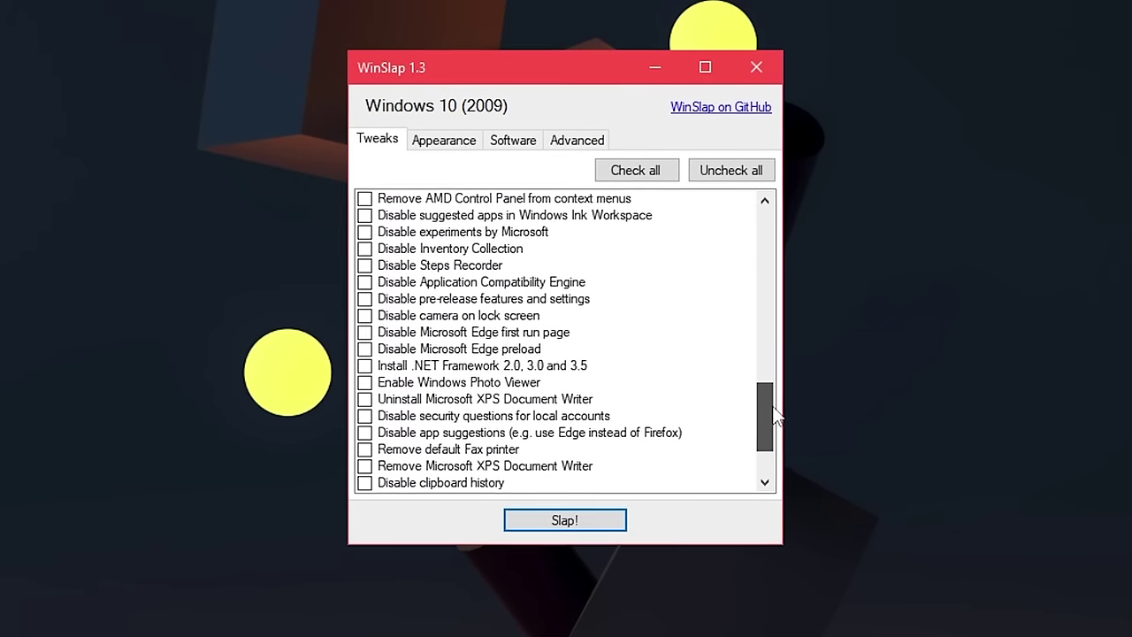
# Step: Look through WinSlap's available tweaks, installable software and advanced options
pyautogui.moveTo(771, 444); pyautogui.dragTo(771, 297)
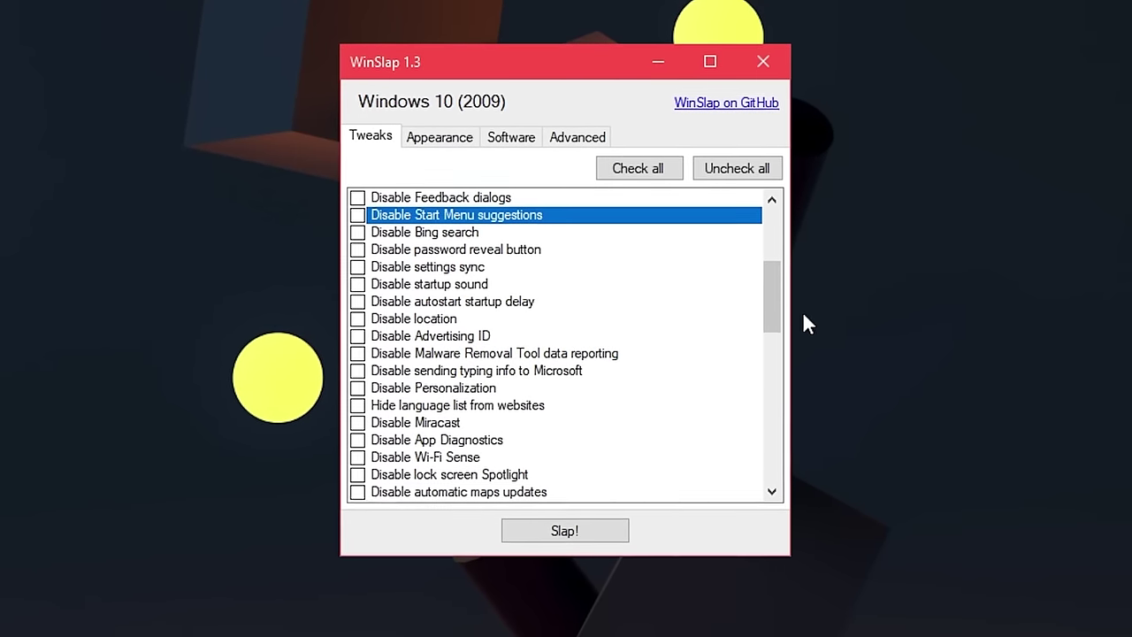
pyautogui.moveTo(778, 334); pyautogui.dragTo(771, 452)
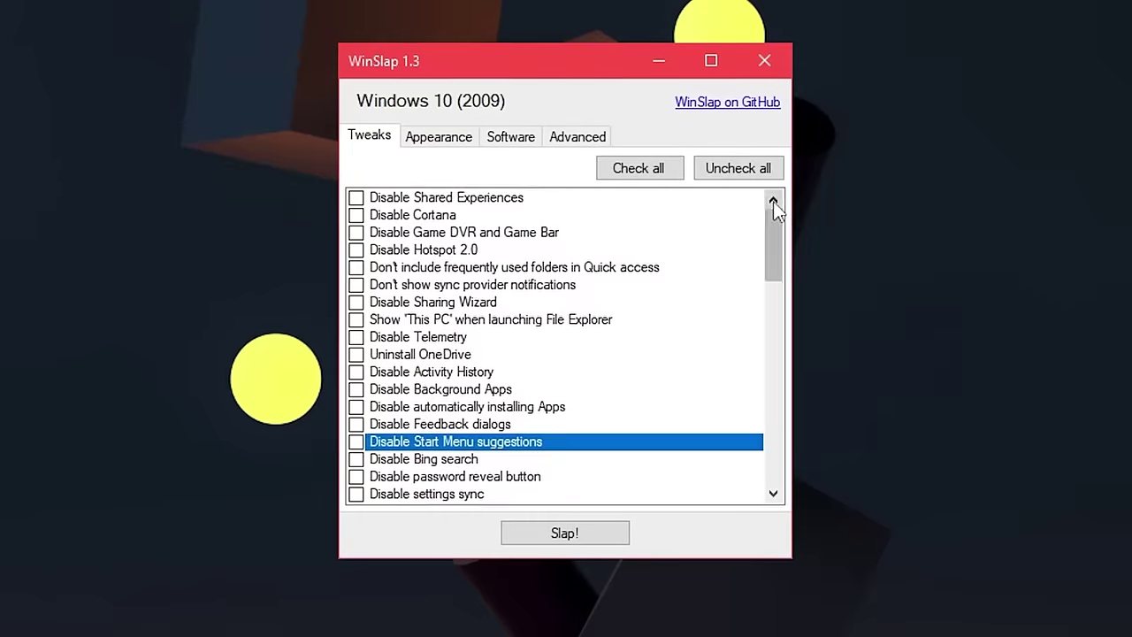
pyautogui.moveTo(785, 378); pyautogui.dragTo(811, 196)
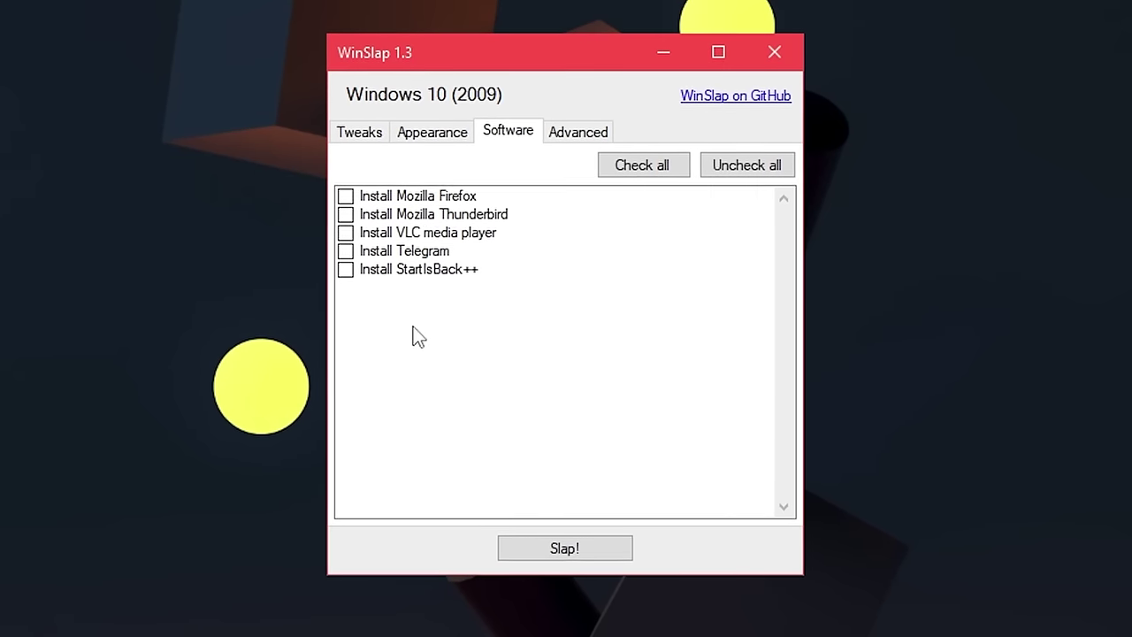
pyautogui.click(430, 276)
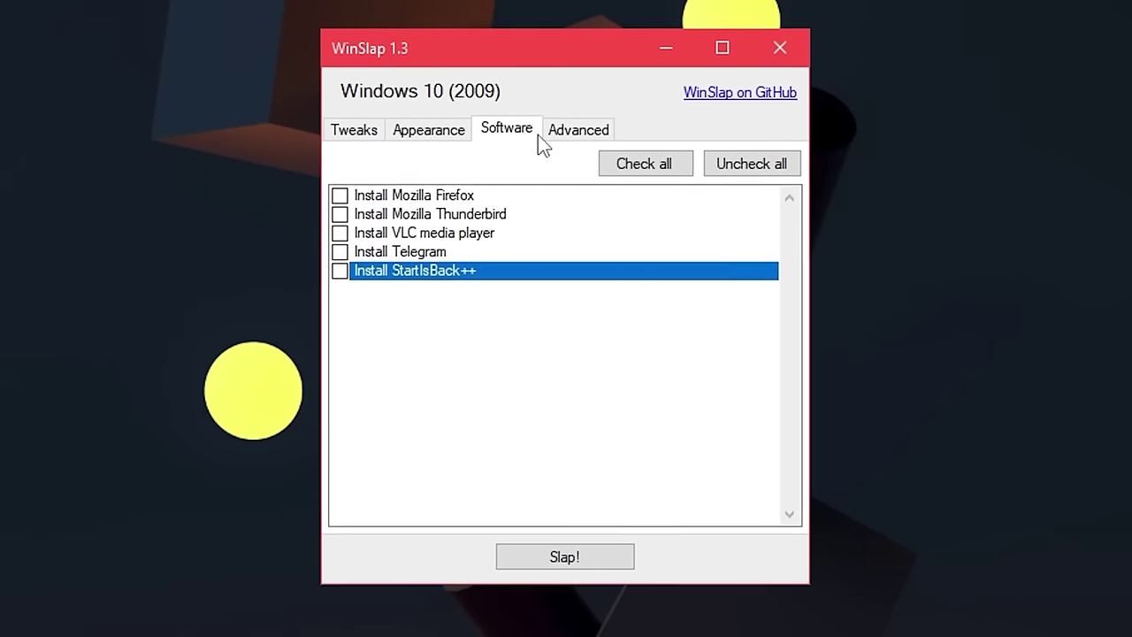
pyautogui.click(564, 133)
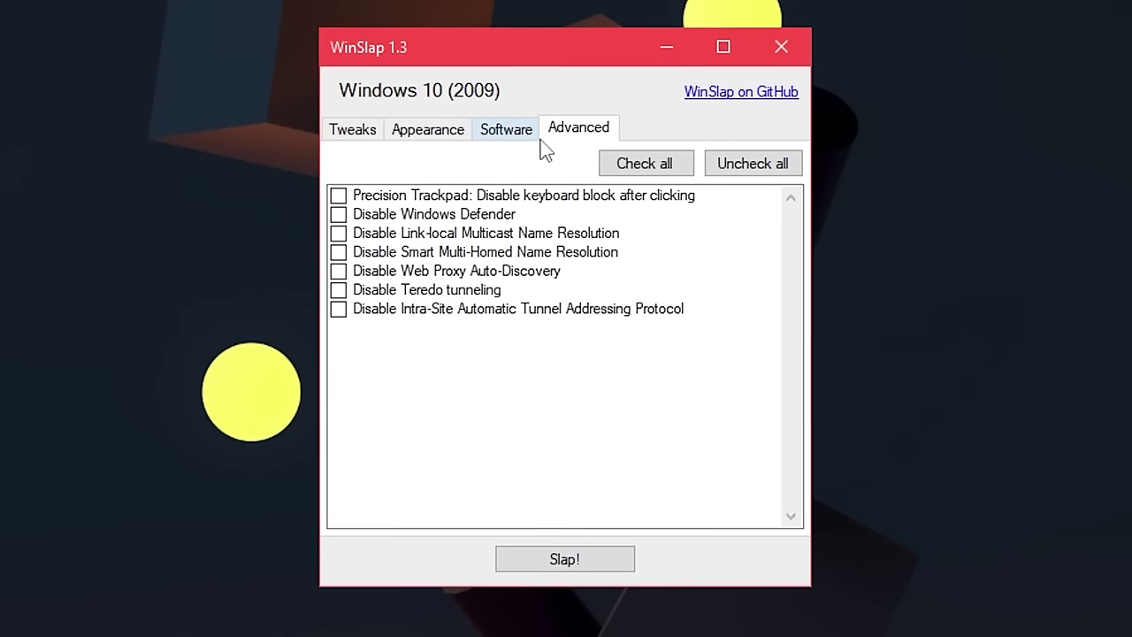